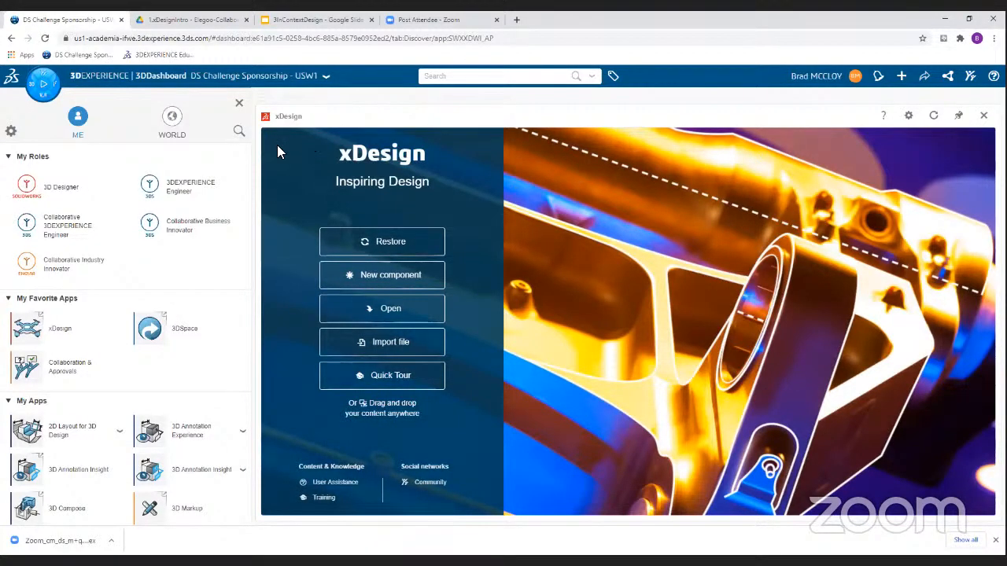
Create a new component named ExtrudedCup in the Elegoo Workshops location and save it
left_click(240, 107)
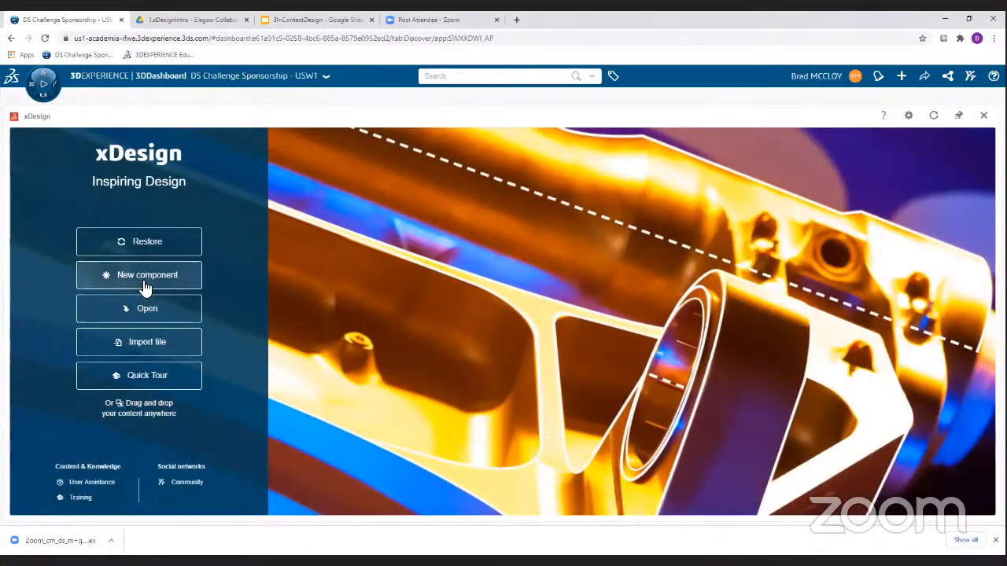
left_click(145, 280)
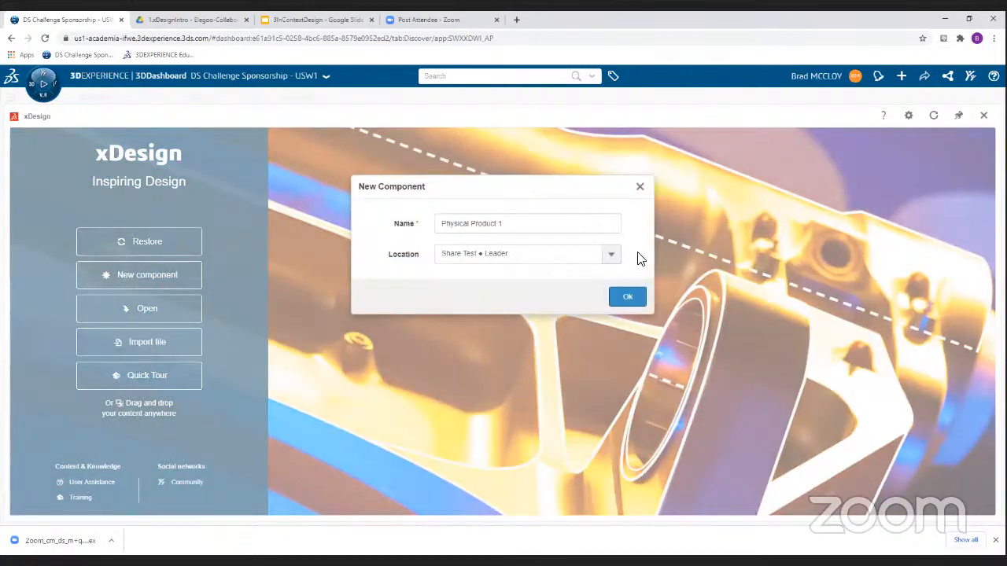
left_click(611, 254)
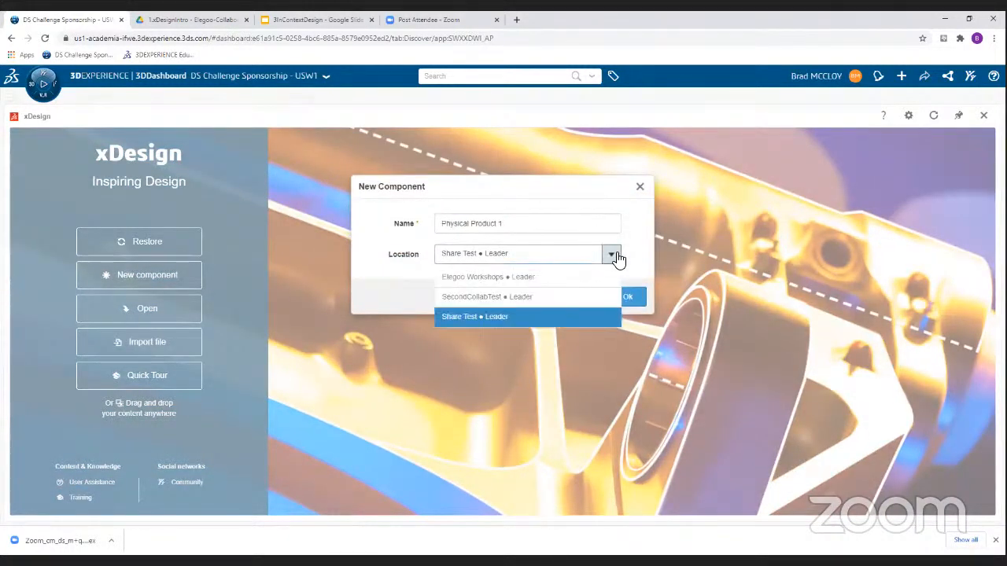
left_click(496, 279)
left_click(504, 225)
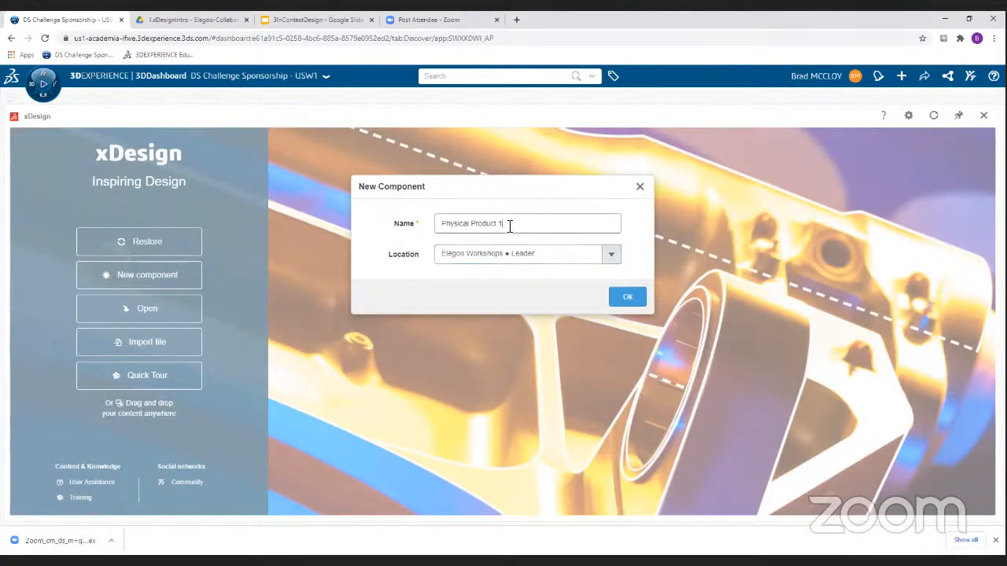
key("ctrl+a")
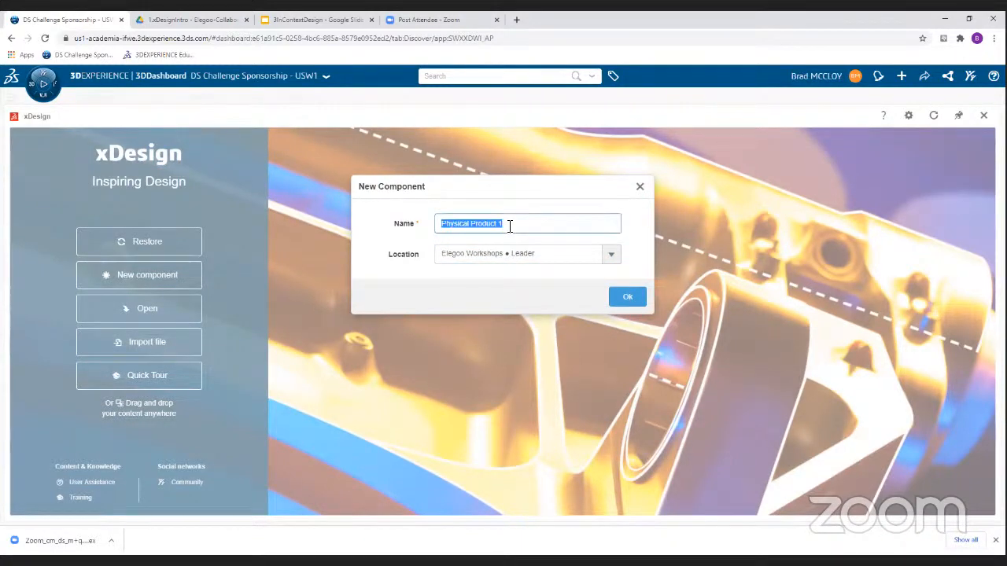
type("ExtrudedCup")
left_click(626, 296)
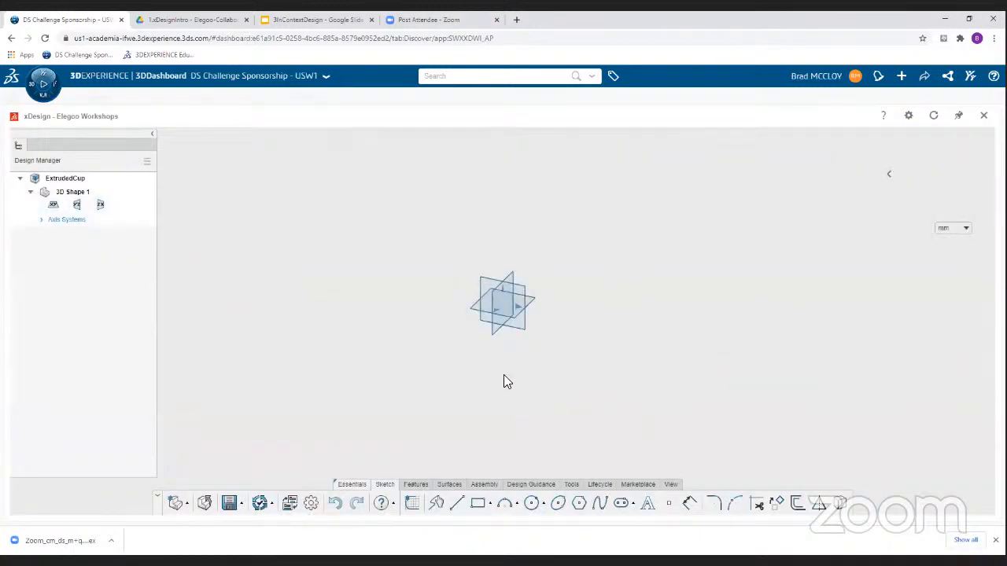
left_click(229, 505)
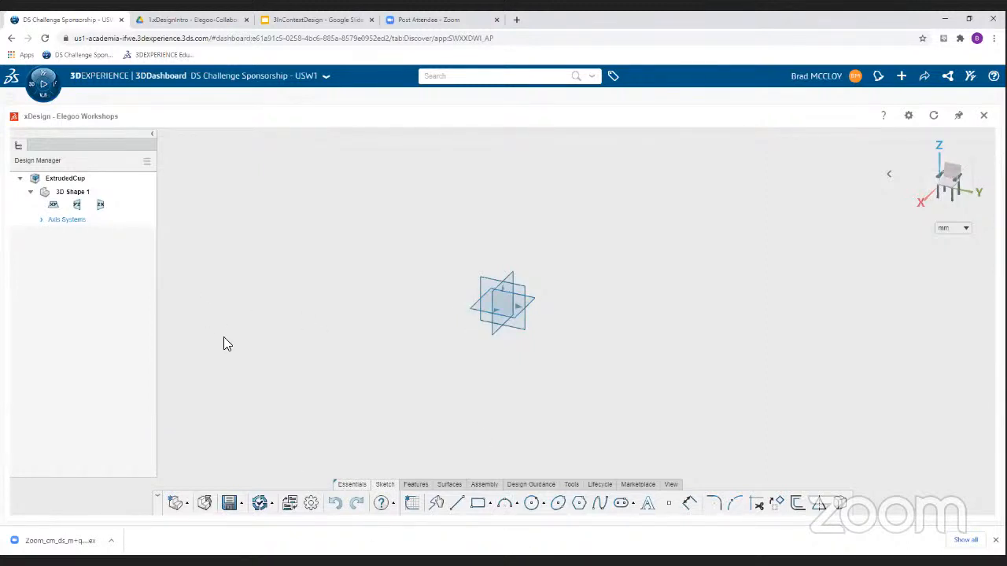
Sketch a circle about 106 mm in diameter on the XY plane, centred on the origin
left_click(532, 504)
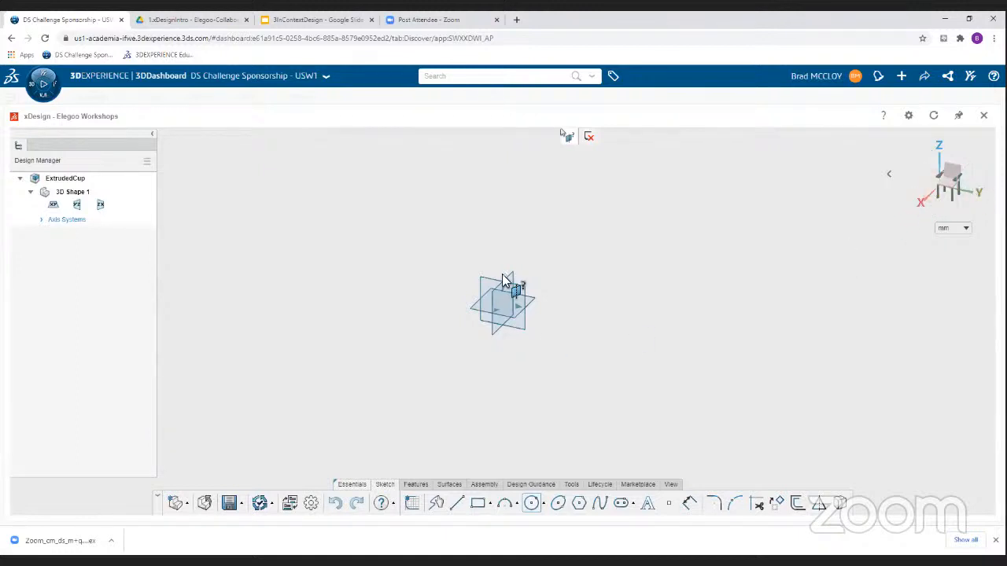
left_click(484, 318)
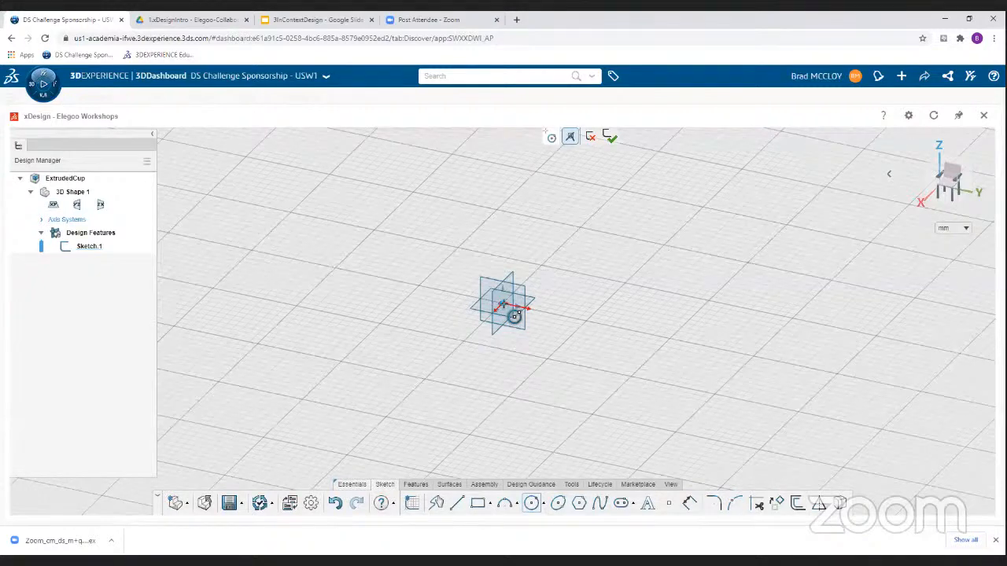
left_click(502, 303)
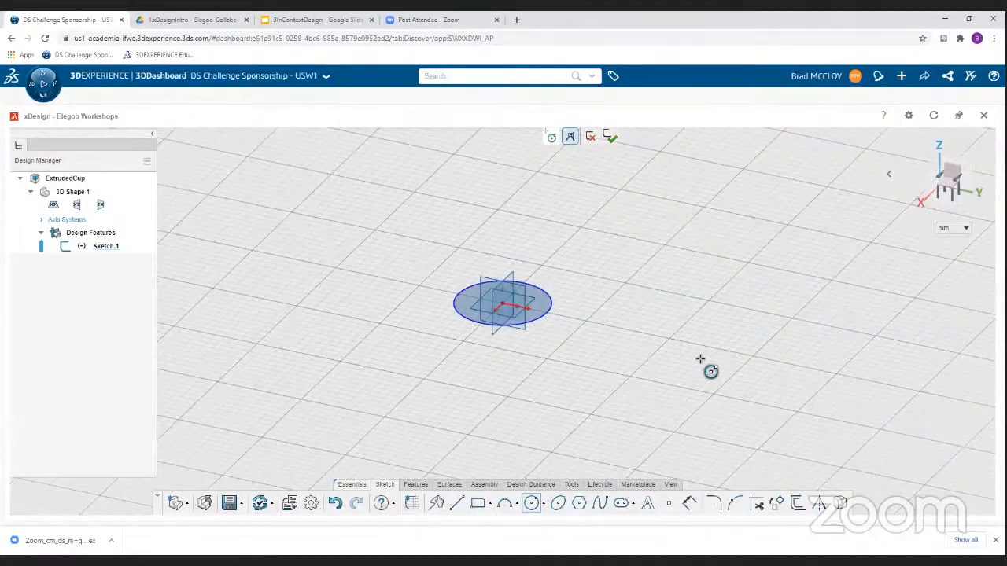
Dimension the circle's diameter and set it to 40 mm
middle_click_drag(701, 359, 704, 364)
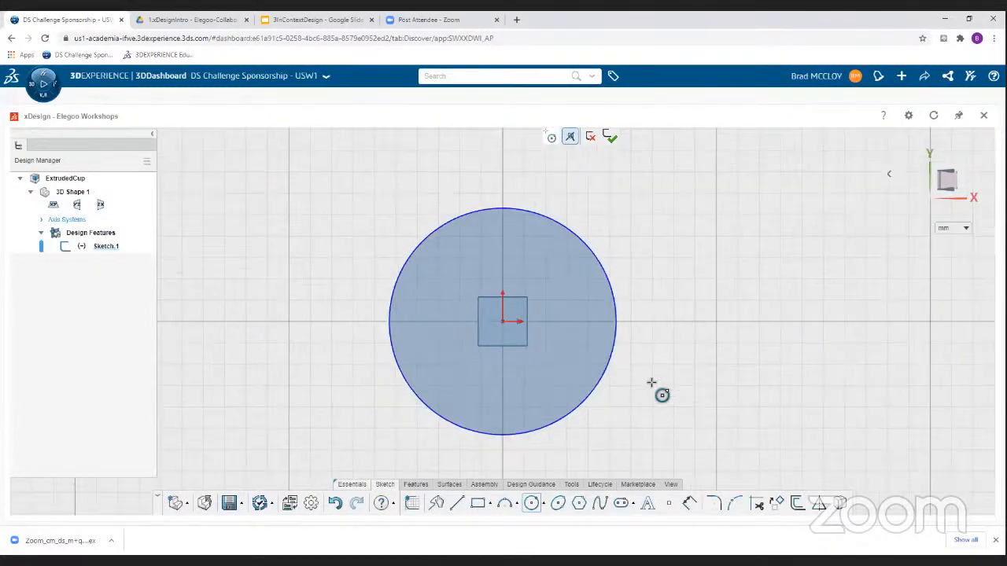
left_click(690, 504)
left_click(611, 289)
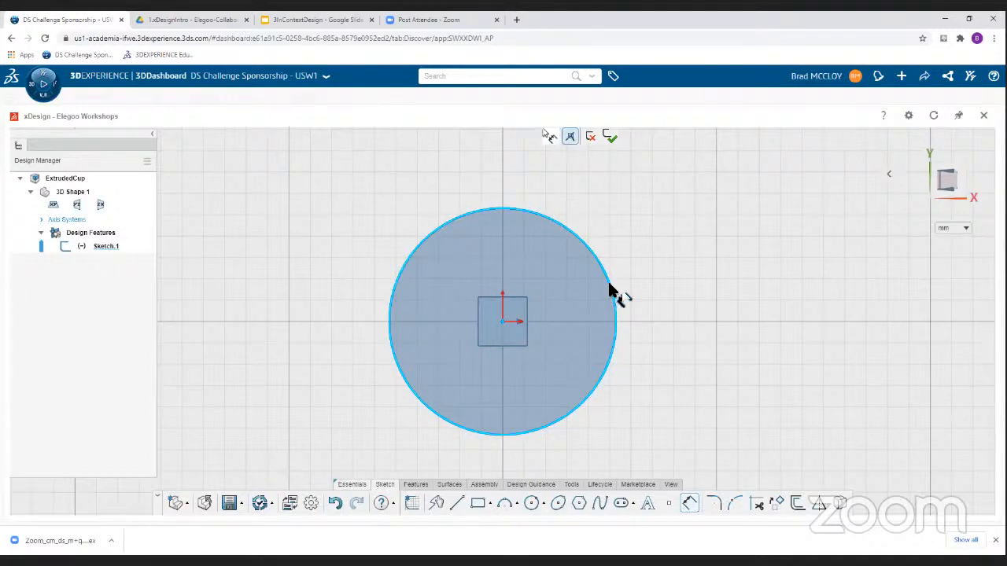
left_click(676, 243)
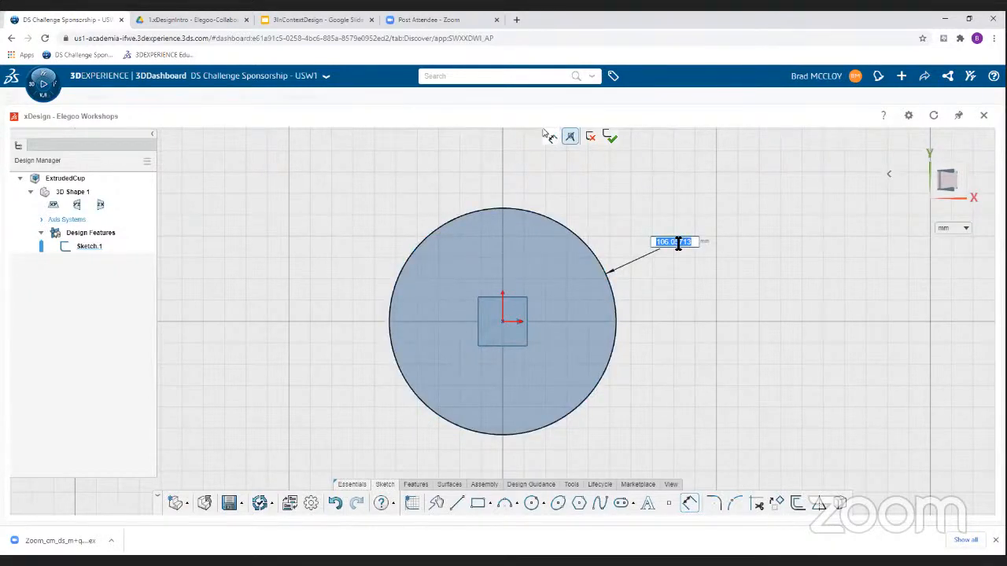
type("40")
key("Return")
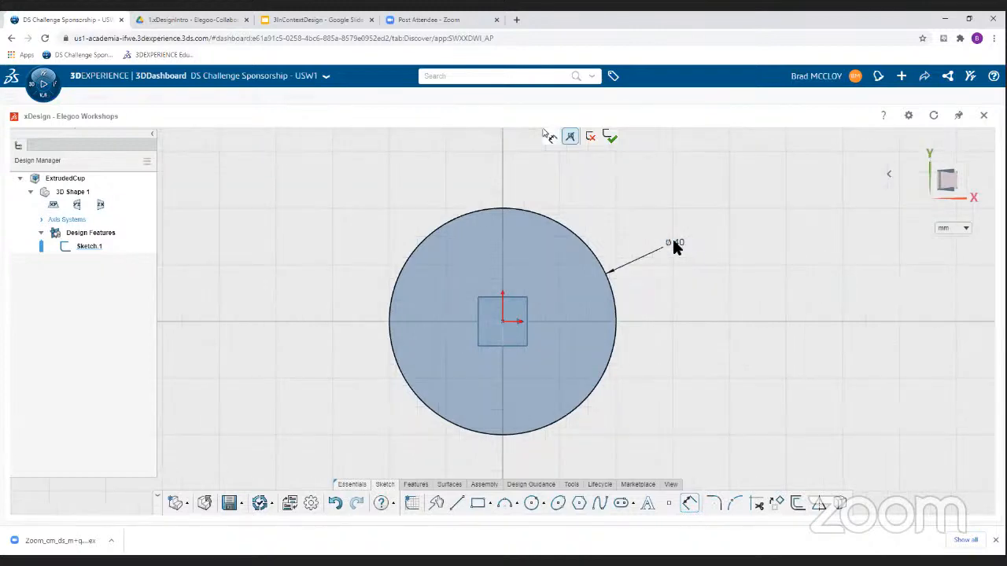
Extrude the circle profile upward as a solid with a blind distance of 60 mm
middle_click_drag(712, 347, 711, 269)
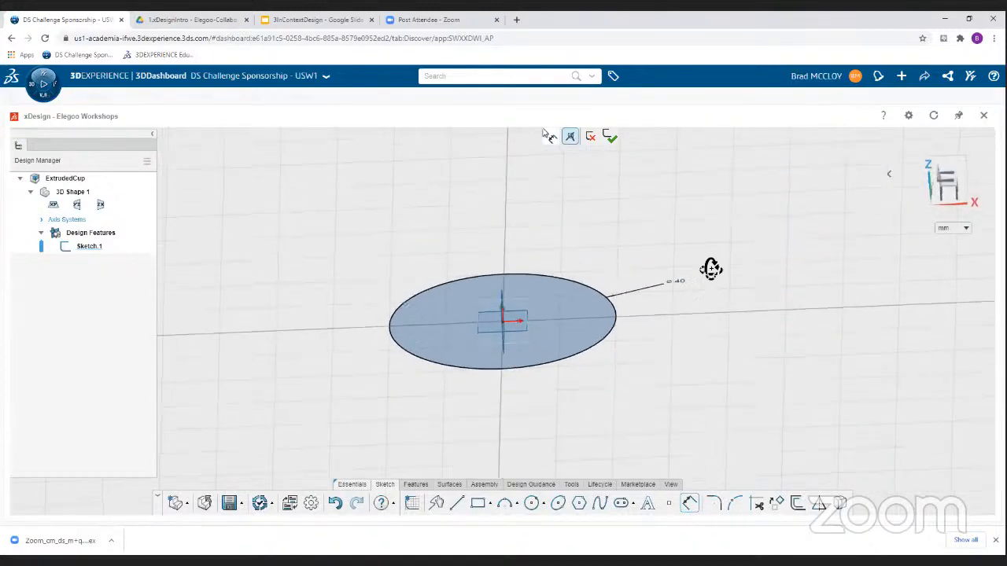
left_click(412, 487)
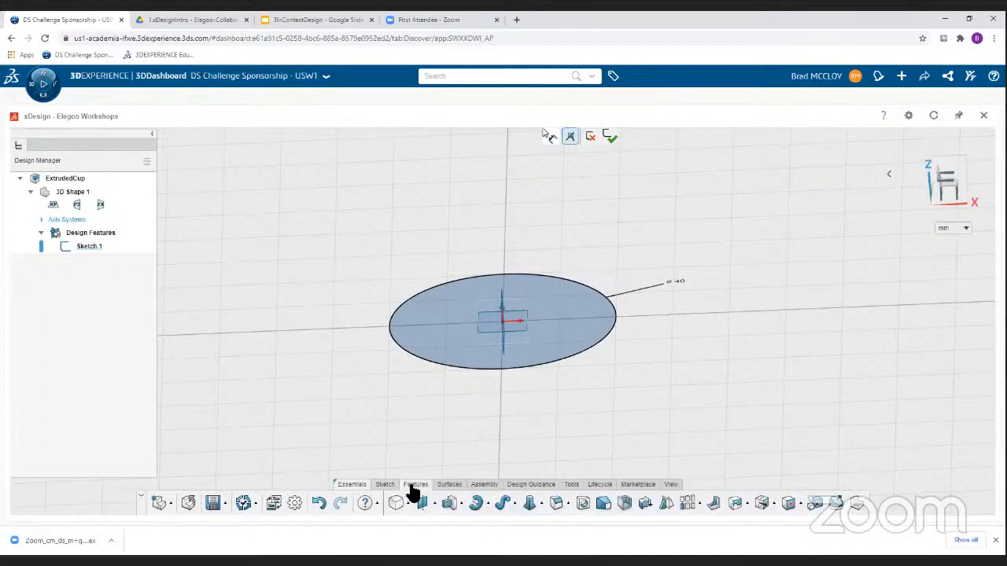
left_click(450, 505)
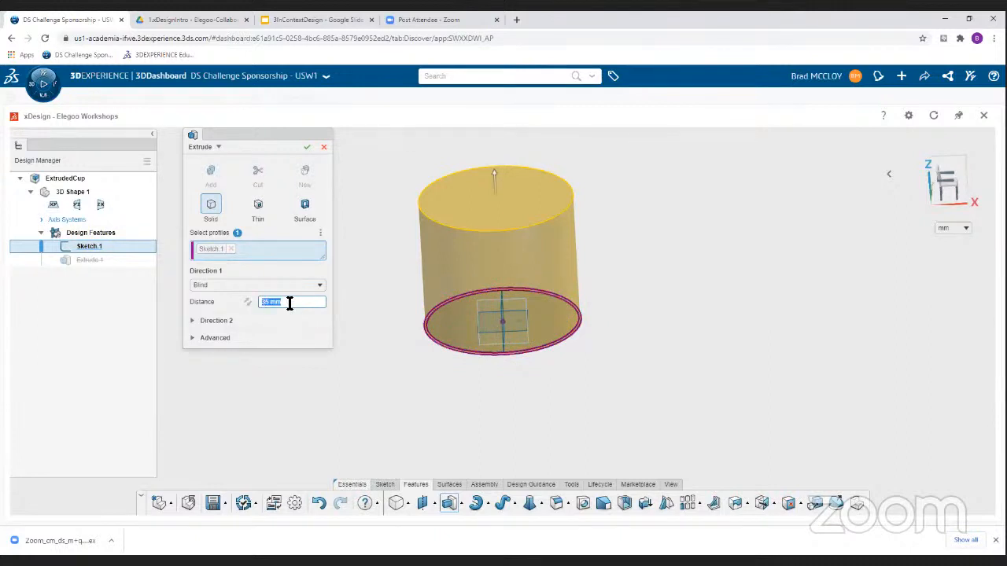
type("60")
key("Return")
scroll(560, 202, "down", 2)
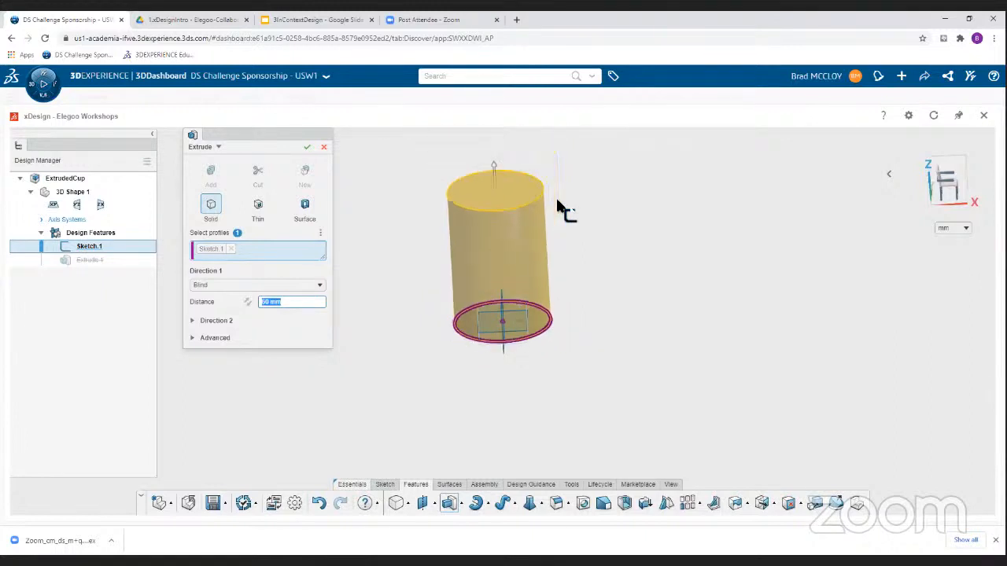
Add a Direction 1 draft to the extrusion and reverse it so the cup widens toward the top
middle_click_drag(527, 210, 549, 198)
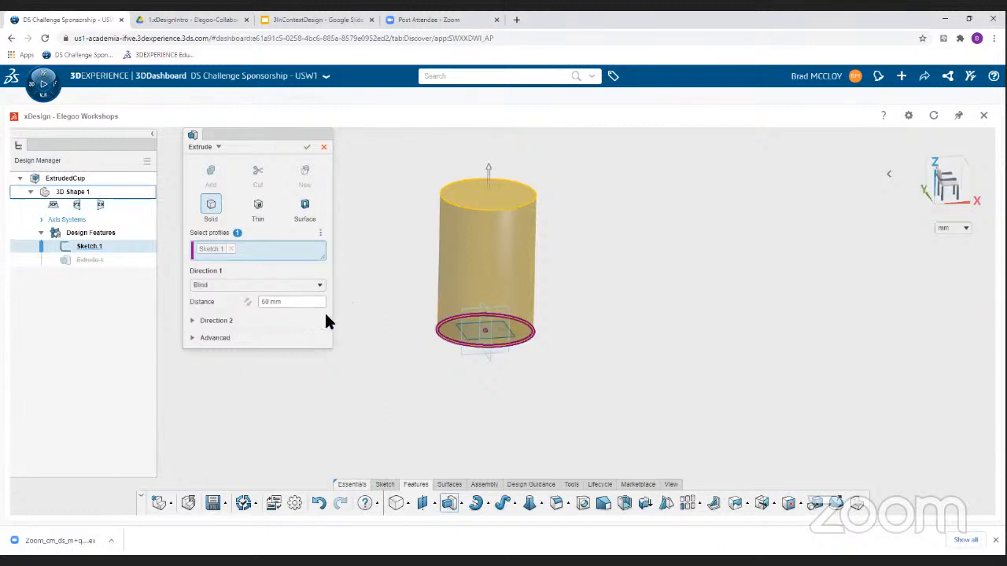
left_click(192, 339)
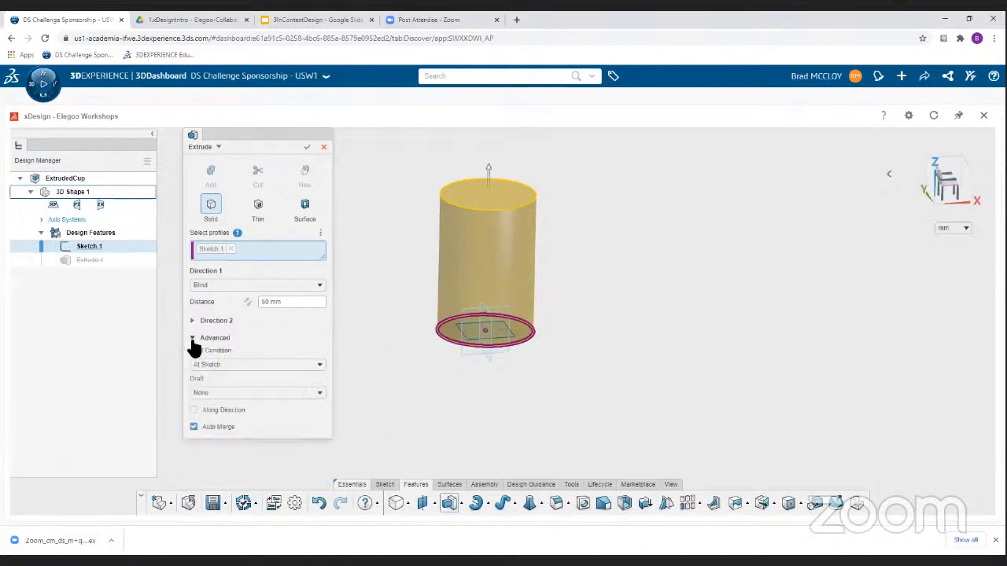
left_click(208, 393)
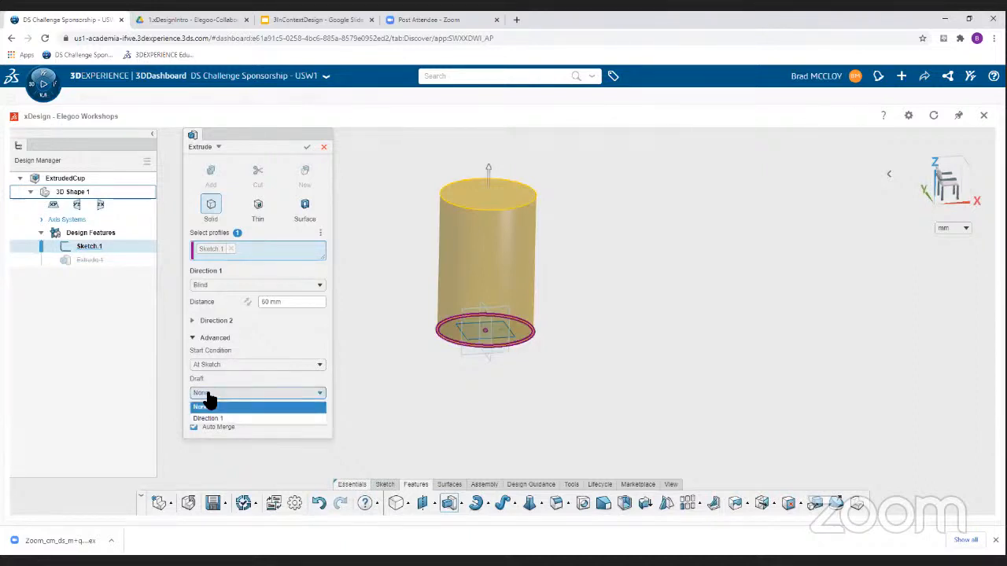
left_click(211, 419)
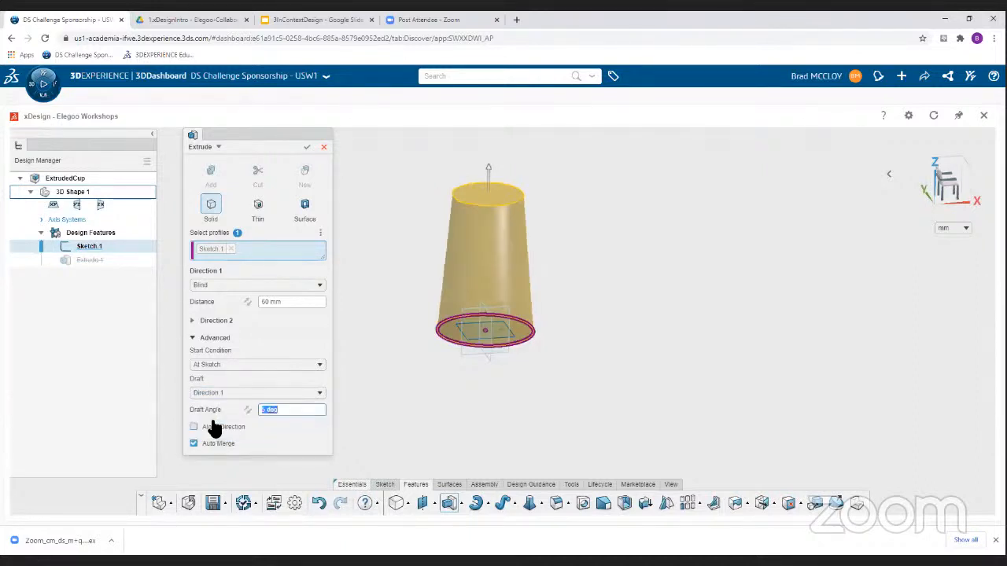
middle_click_drag(427, 321, 404, 306)
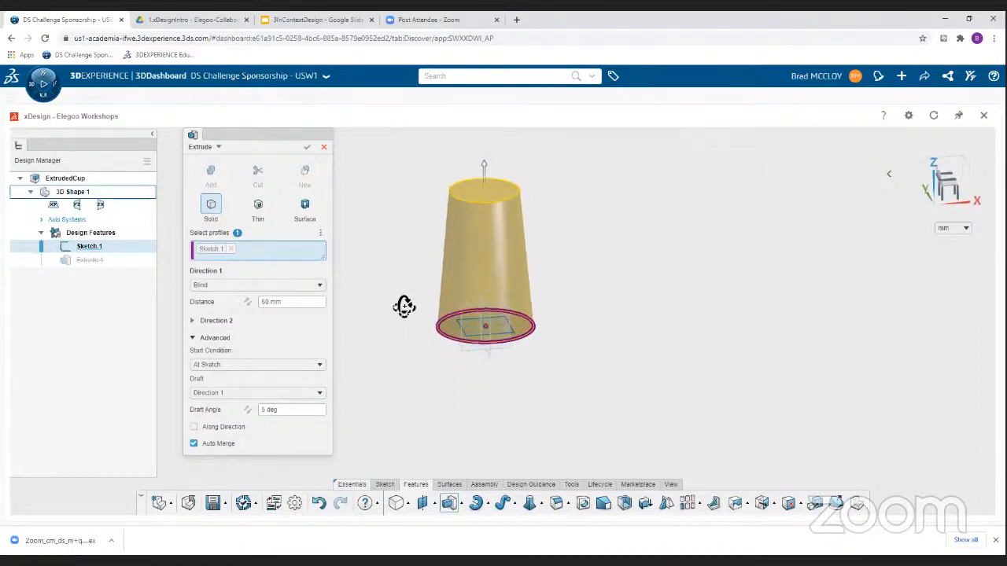
left_click(247, 410)
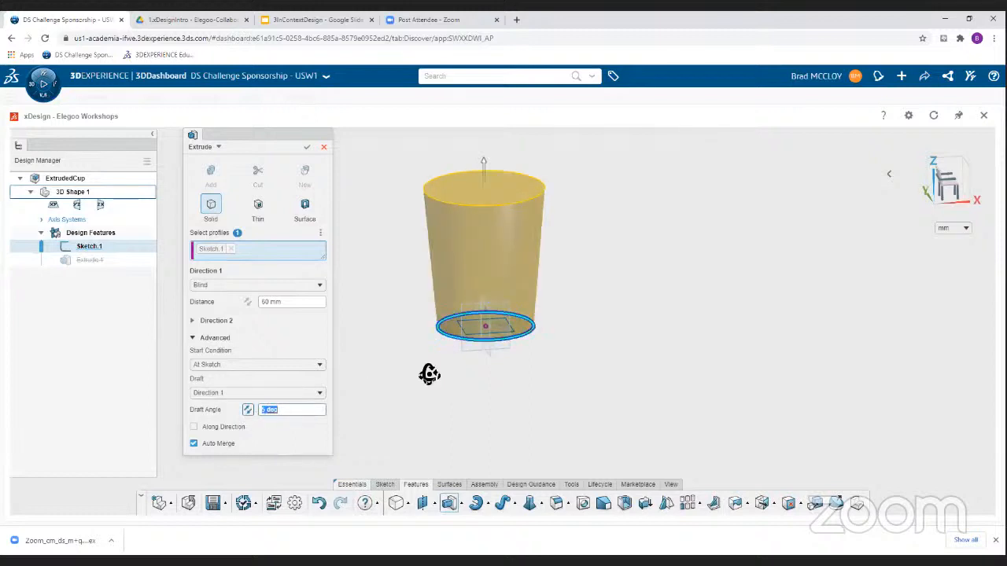
Set the draft angle to 7 degrees and accept the extrusion
middle_click_drag(427, 320, 451, 318)
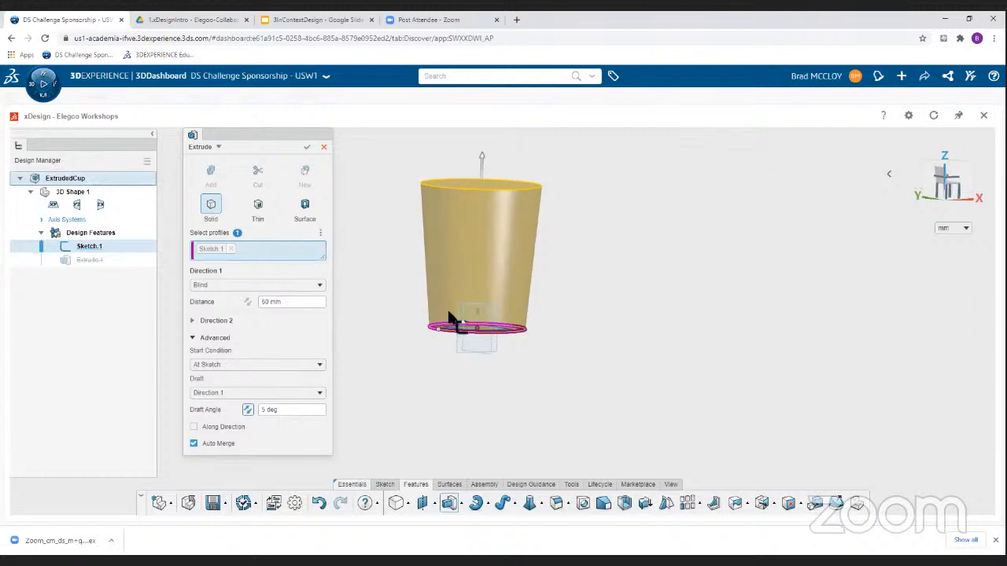
double_click(284, 410)
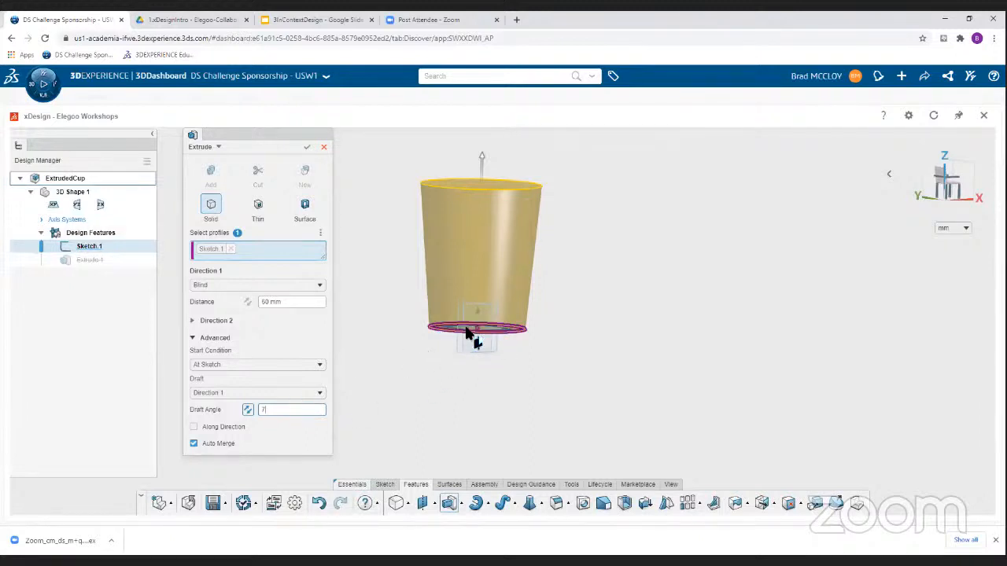
mouse_move(452, 353)
middle_mouse_down()
mouse_move(453, 385)
mouse_move(459, 356)
middle_mouse_up()
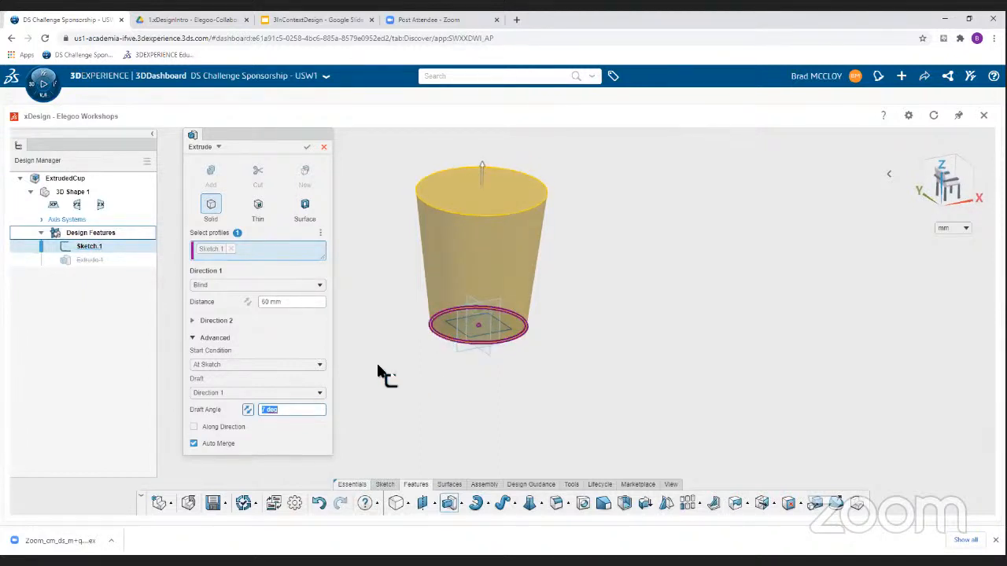
left_click(306, 149)
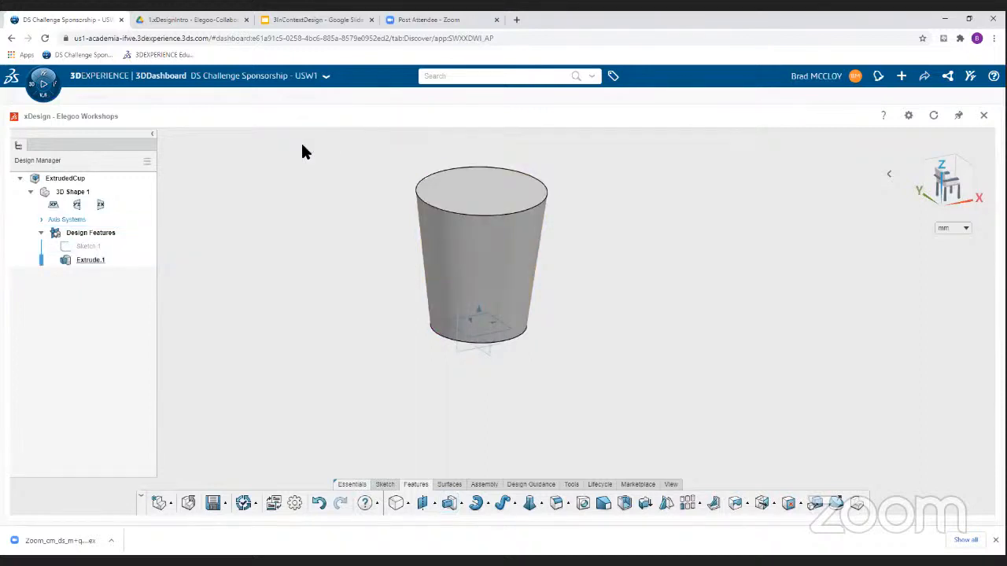
Start a one-way shell of the tapered body with its top face as the face to remove
left_click(525, 244)
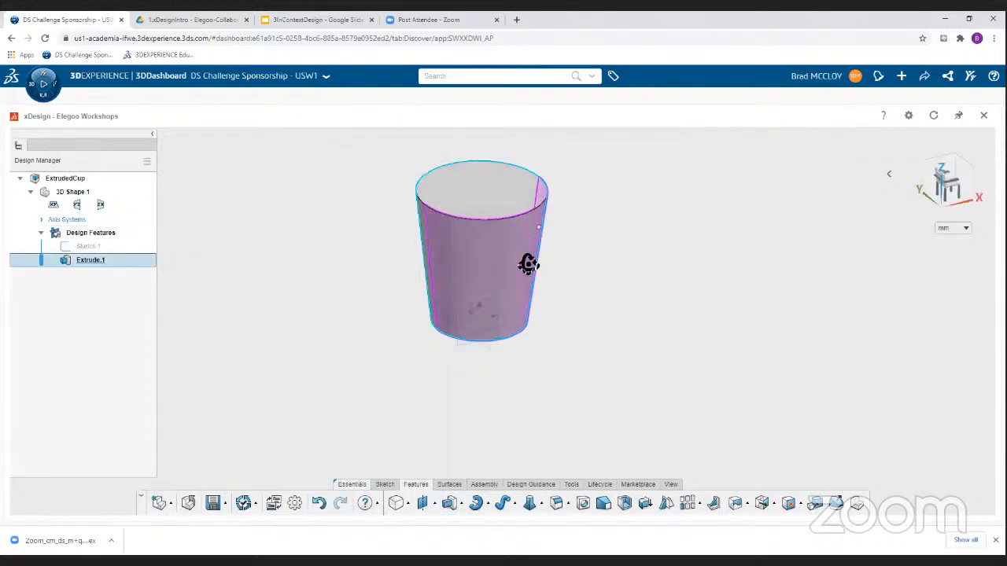
middle_click_drag(528, 262, 467, 214)
left_click(504, 203)
scroll(505, 199, "up", 2)
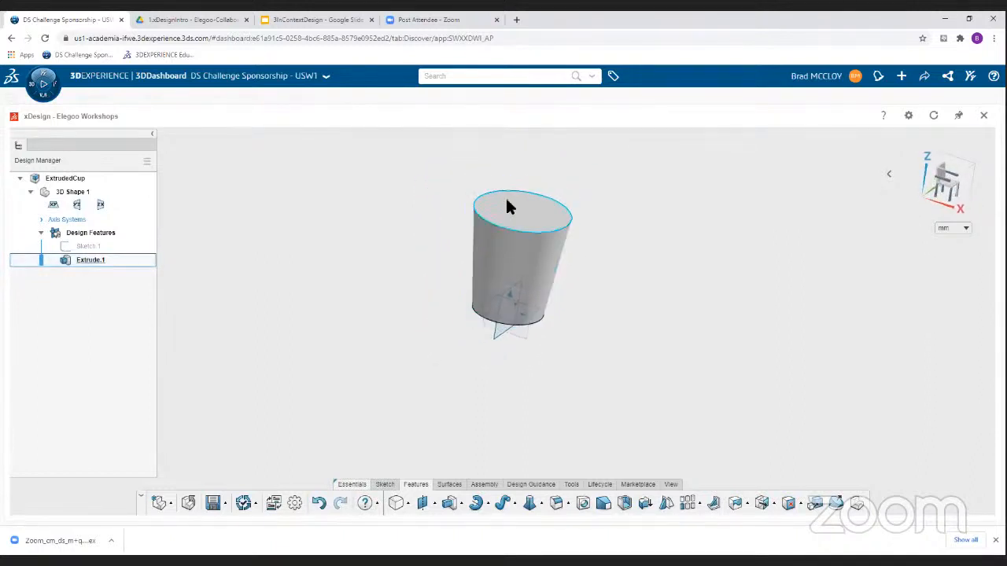
scroll(520, 175, "down", 3)
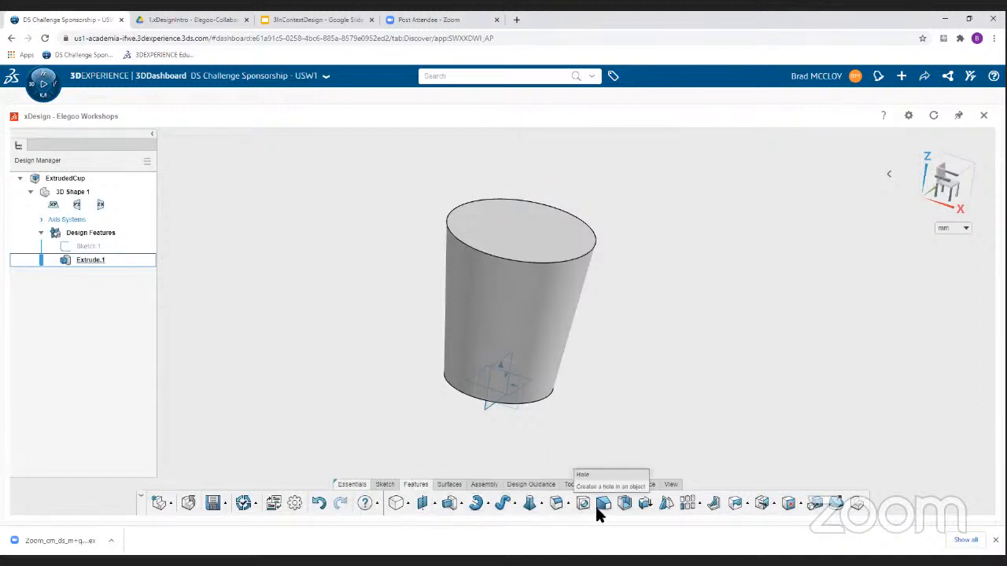
left_click(625, 510)
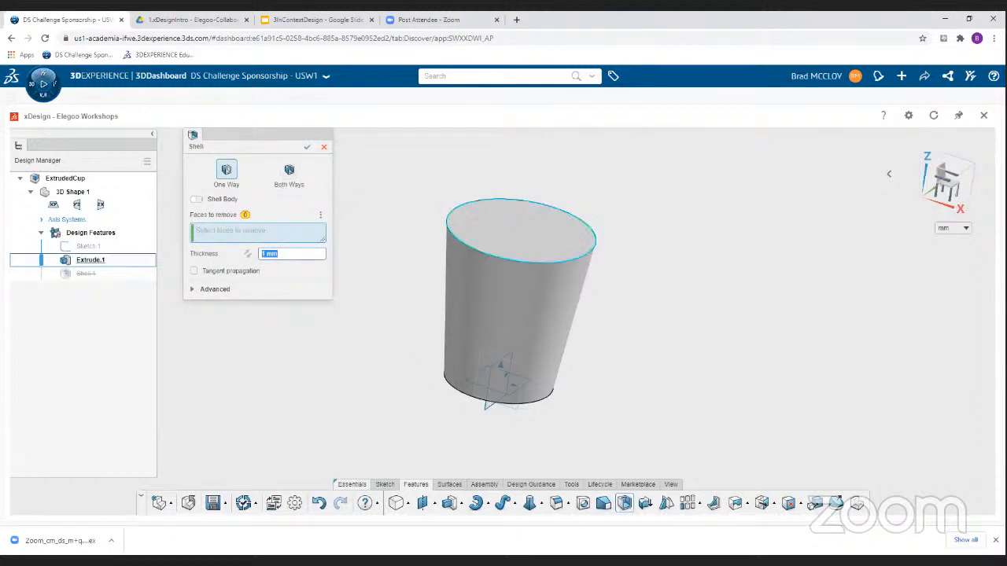
left_click(517, 222)
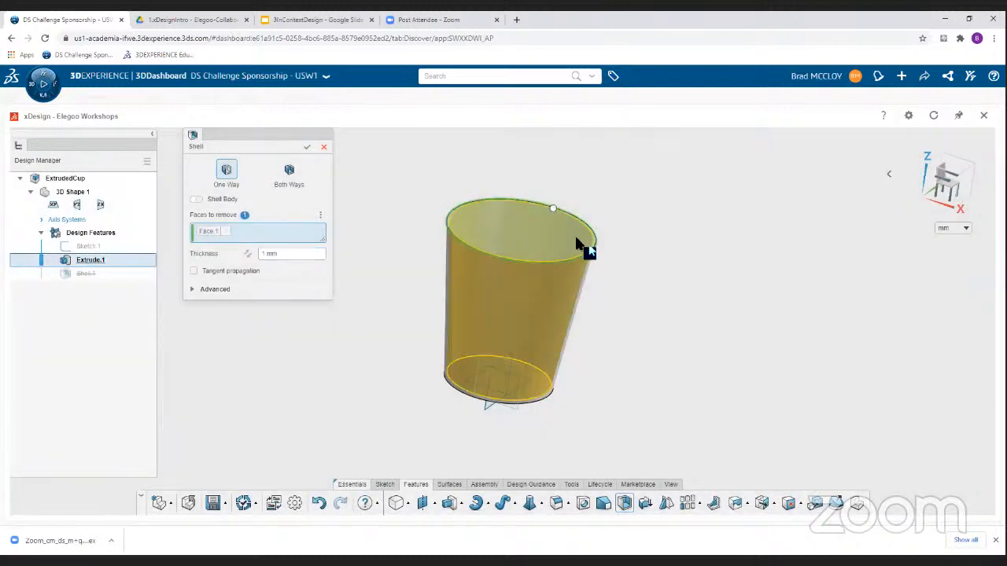
Set the shell's wall thickness to 0.5 mm and accept the shell
right_click_drag(634, 247, 617, 284)
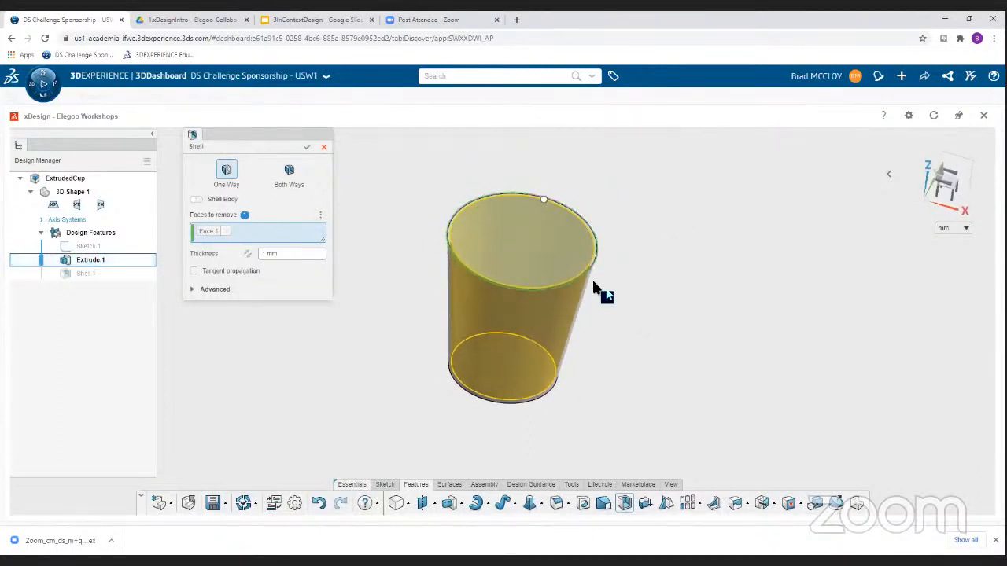
left_click(288, 255)
type("0.5")
key("Return")
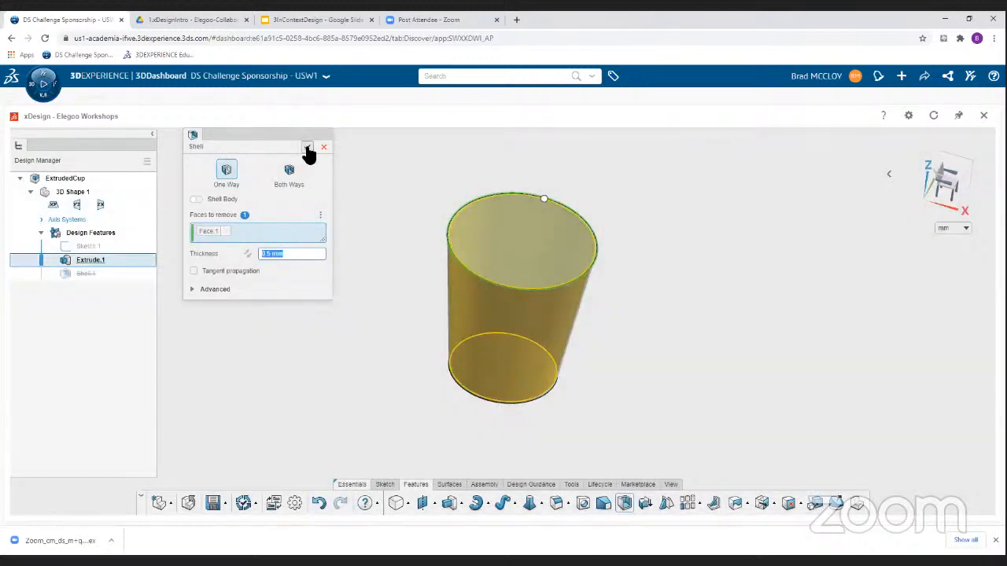
left_click(307, 149)
Colour the entire Design Features set of the cup dark red, hex c32424, and accept the colour
middle_click_drag(404, 268, 439, 270)
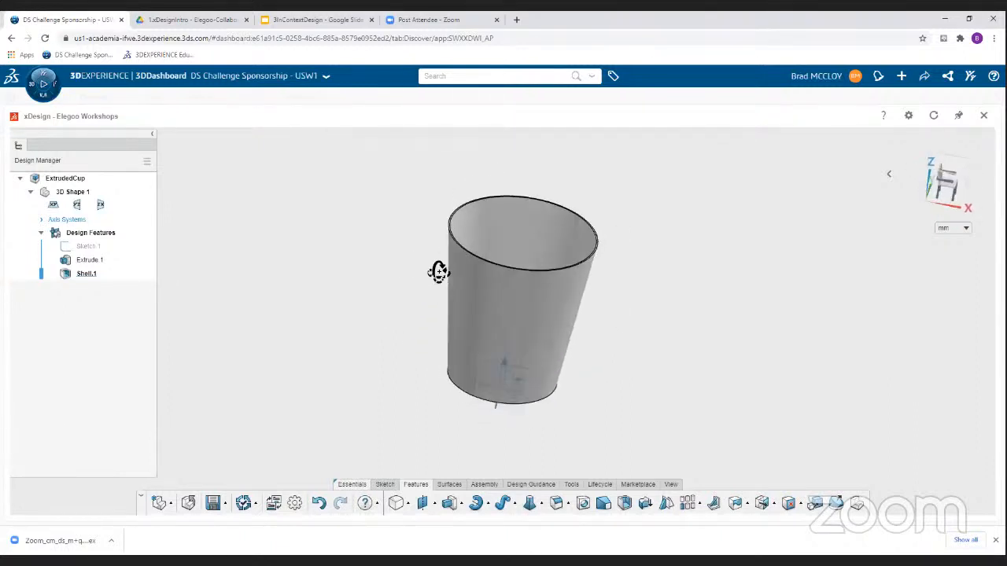
left_click(73, 232)
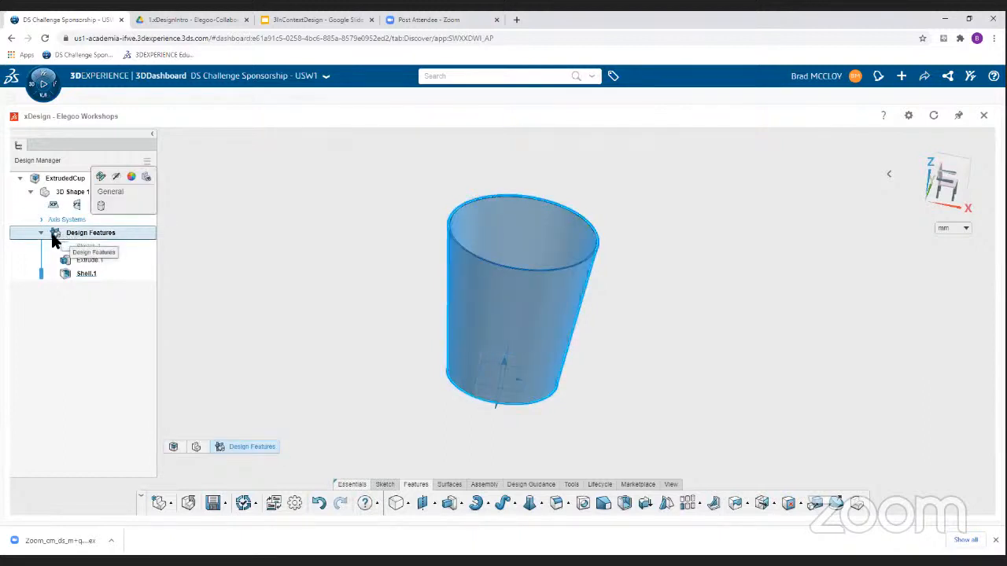
left_click(130, 178)
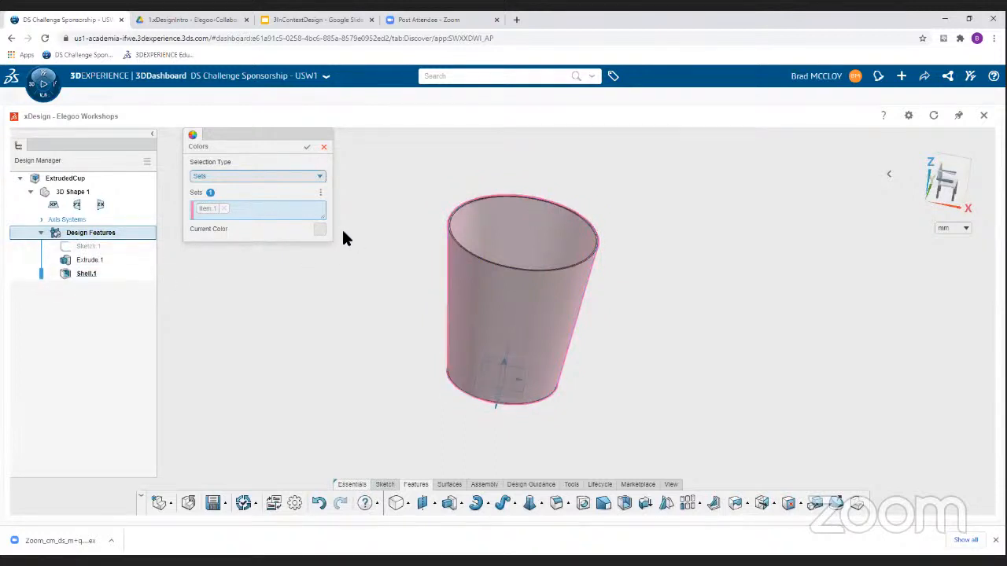
left_click(320, 229)
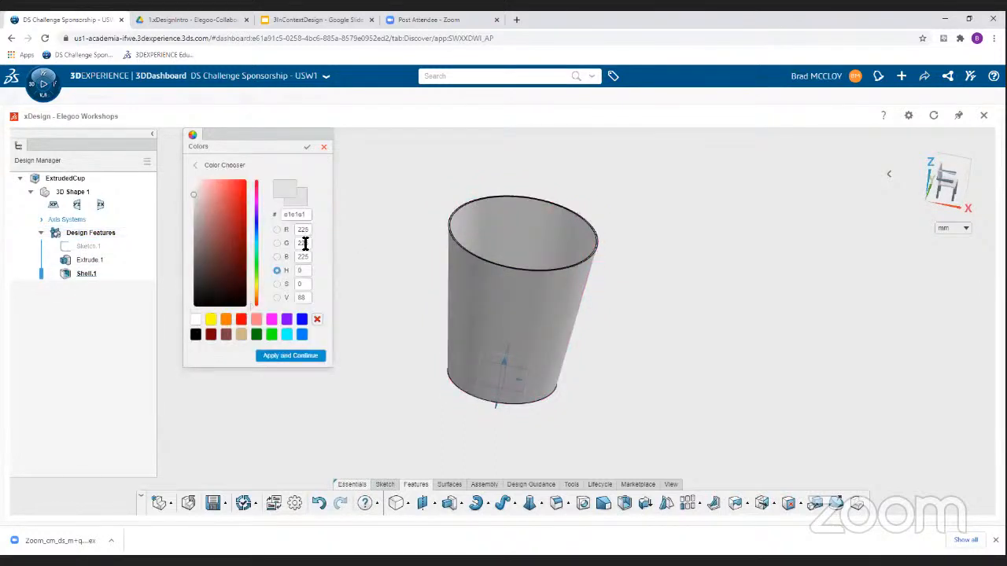
left_click(241, 321)
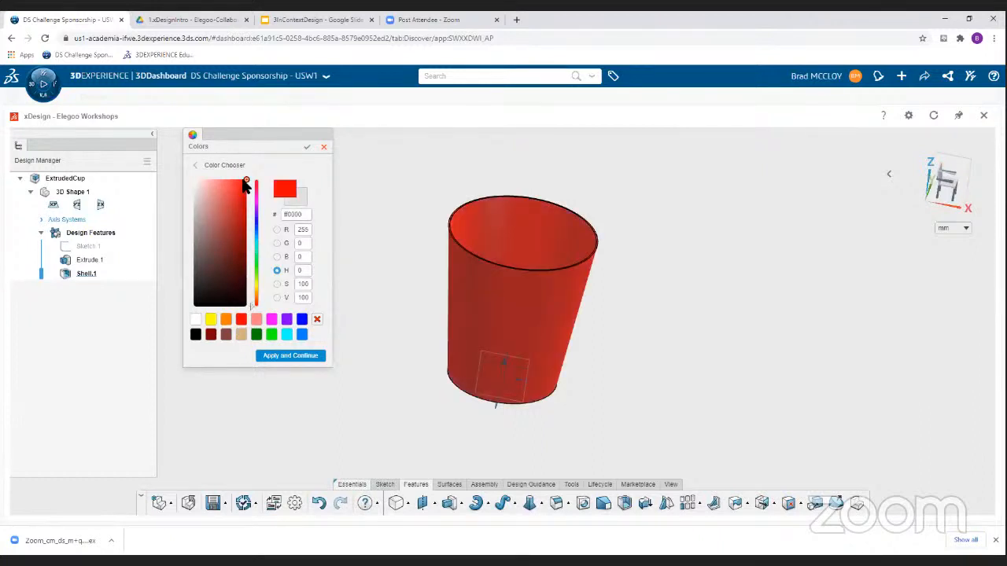
mouse_move(245, 183)
left_mouse_down()
mouse_move(216, 211)
mouse_move(235, 210)
left_mouse_up()
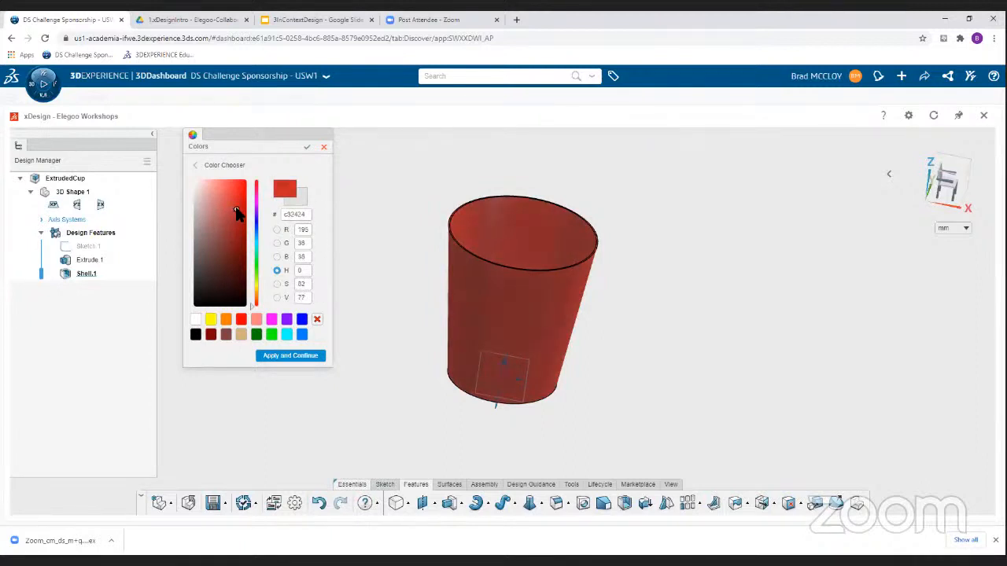
left_click(291, 357)
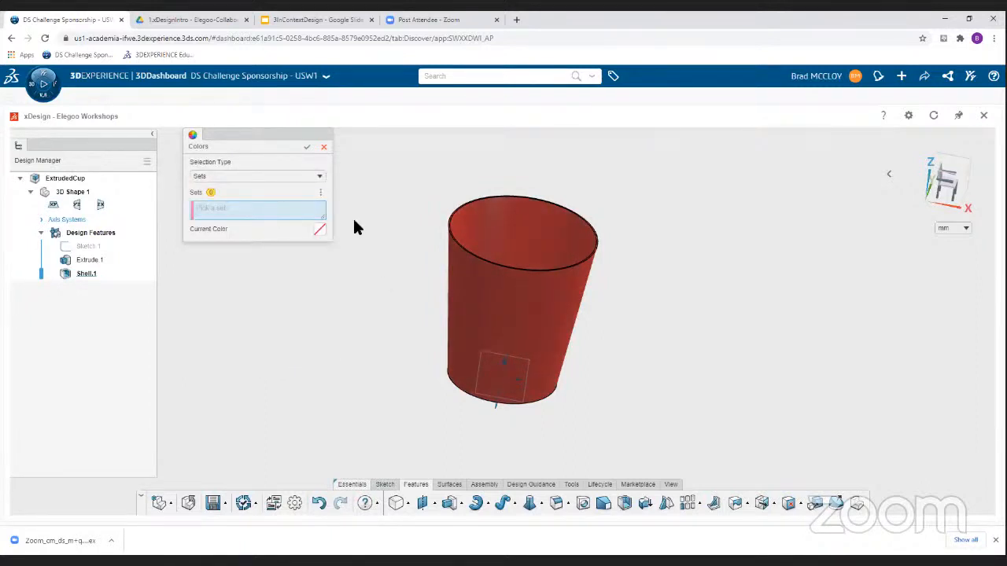
left_click(308, 148)
middle_click_drag(393, 233, 350, 215)
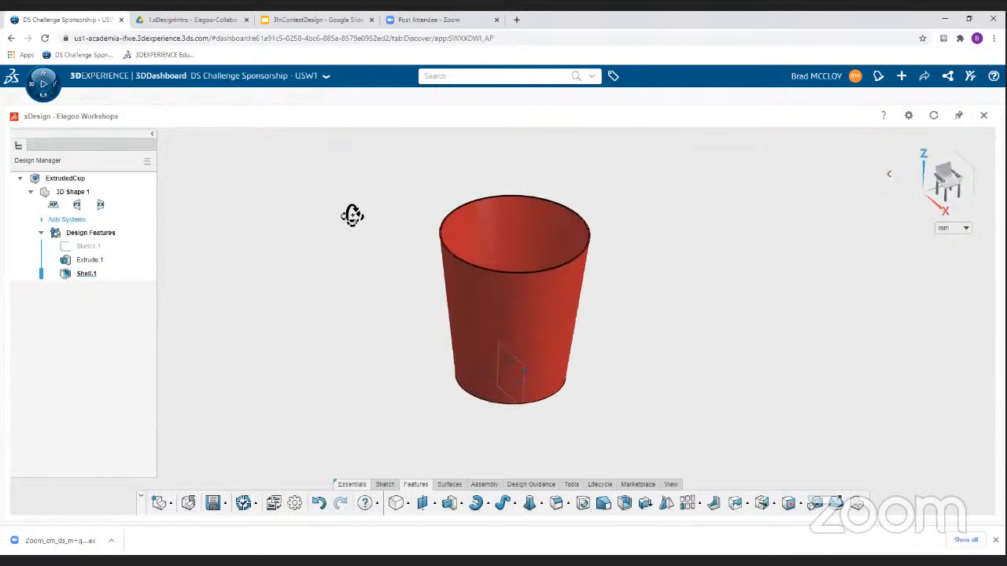
Save the red cup and create a new component named RevolvedCup in the Elegoo Workshops location
left_click(213, 504)
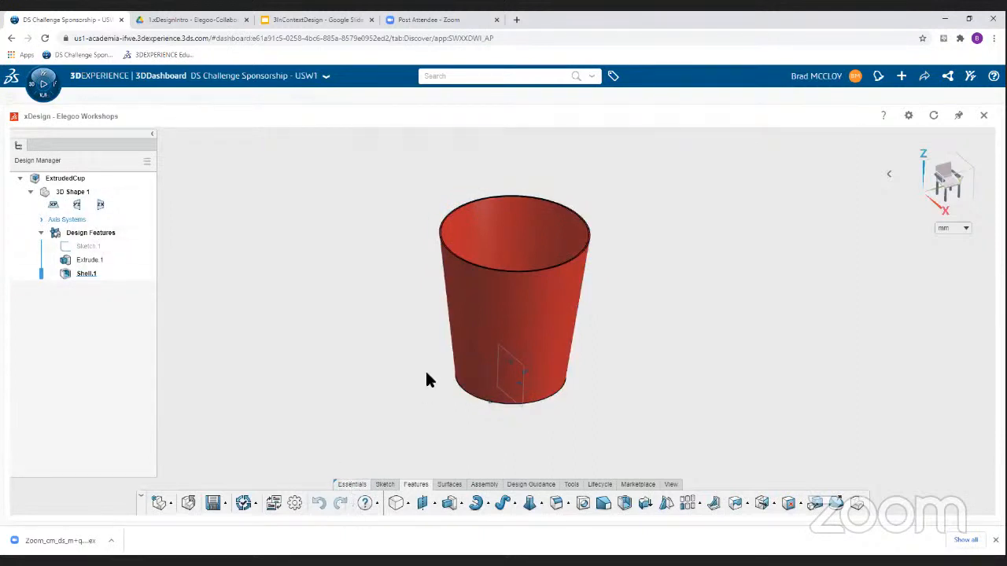
mouse_move(425, 380)
middle_mouse_down()
mouse_move(417, 417)
mouse_move(413, 386)
middle_mouse_up()
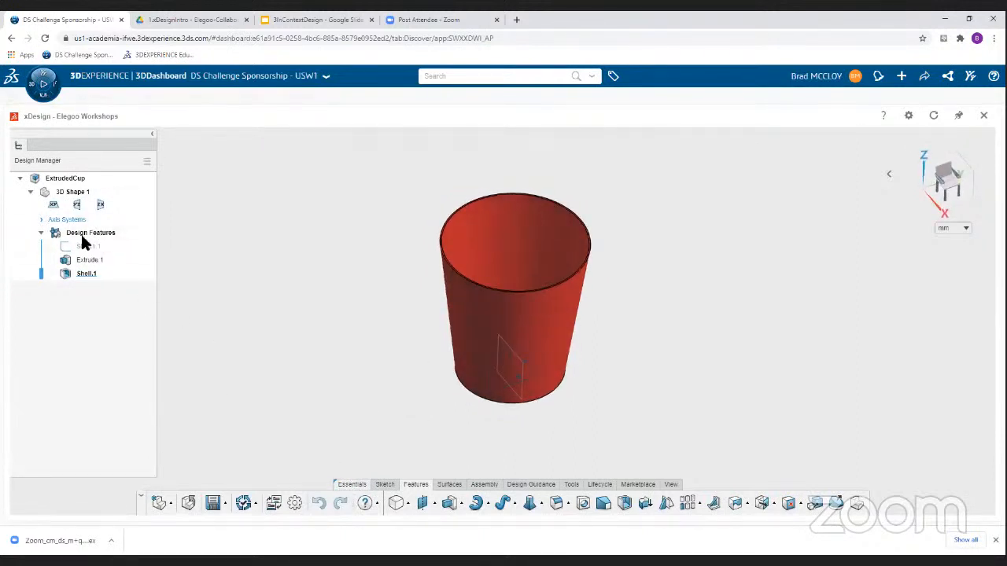
left_click(167, 503)
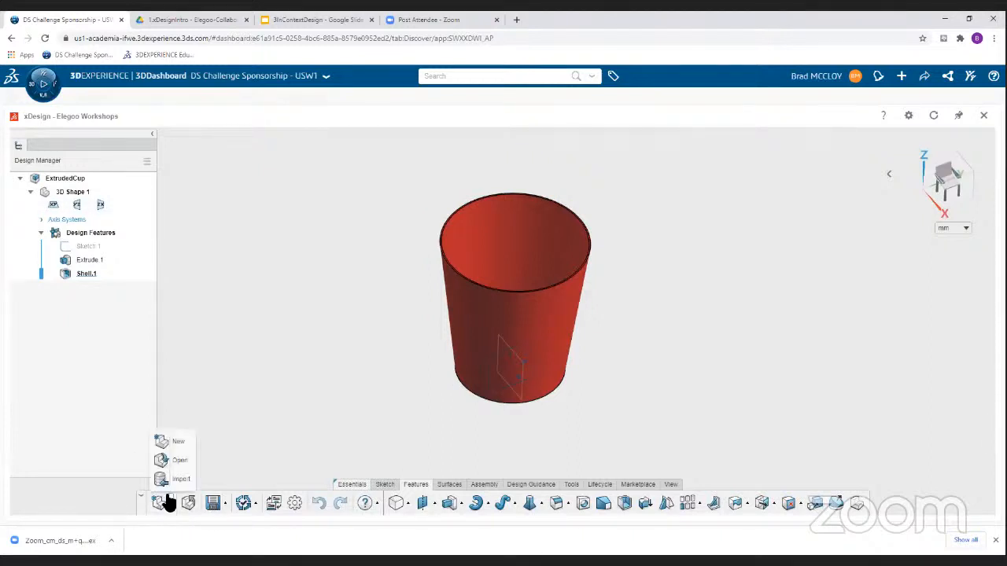
left_click(177, 446)
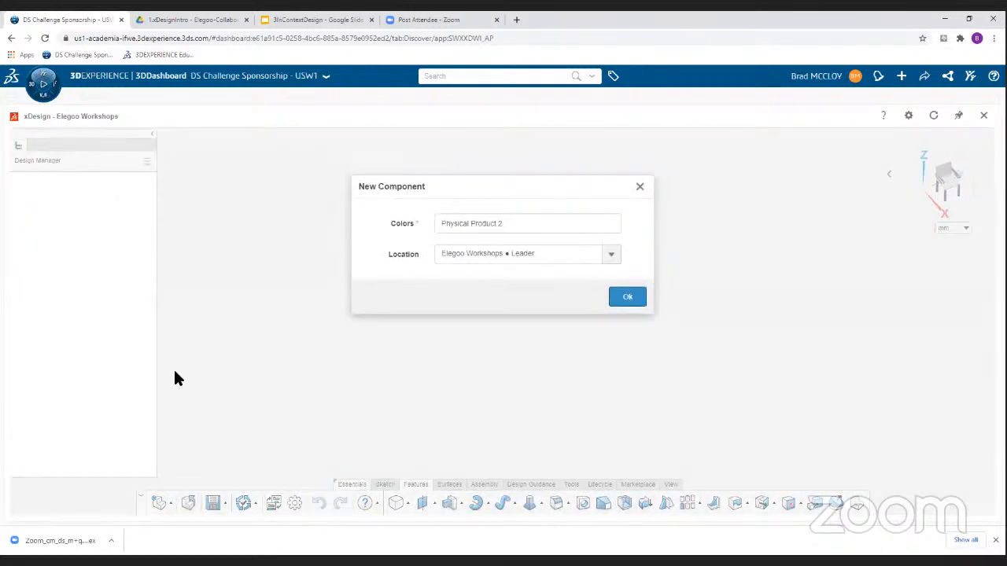
left_click(511, 225)
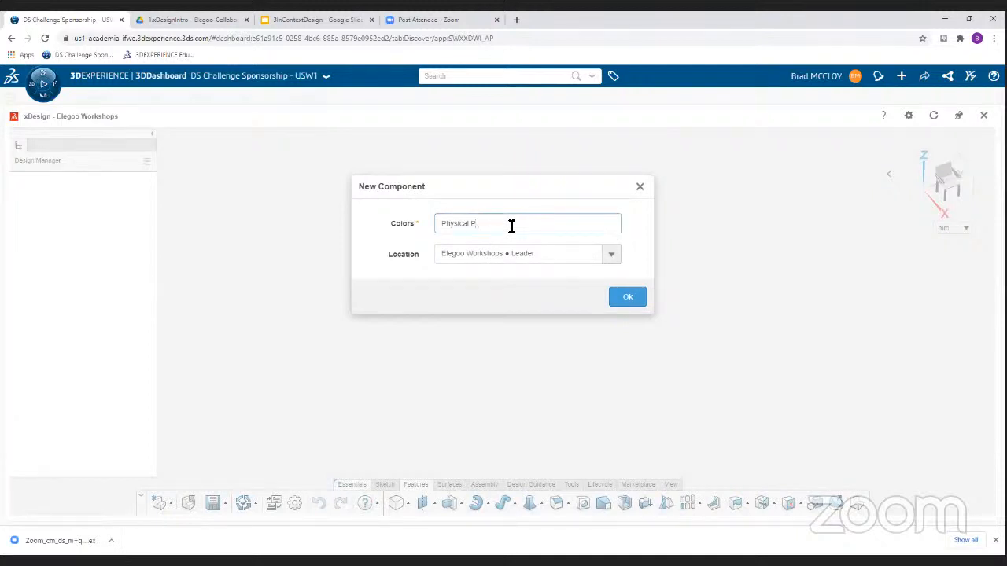
key("BackSpace")
key("BackSpace")
key("BackSpace")
key("BackSpace")
key("BackSpace")
key("BackSpace")
key("BackSpace")
key("BackSpace")
key("BackSpace")
type("RevolvedCup")
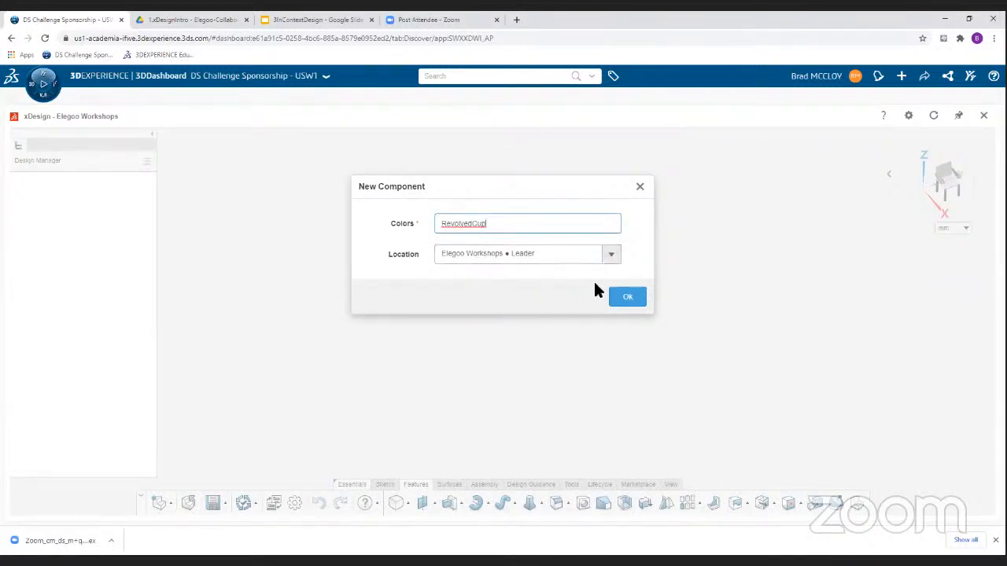
left_click(628, 301)
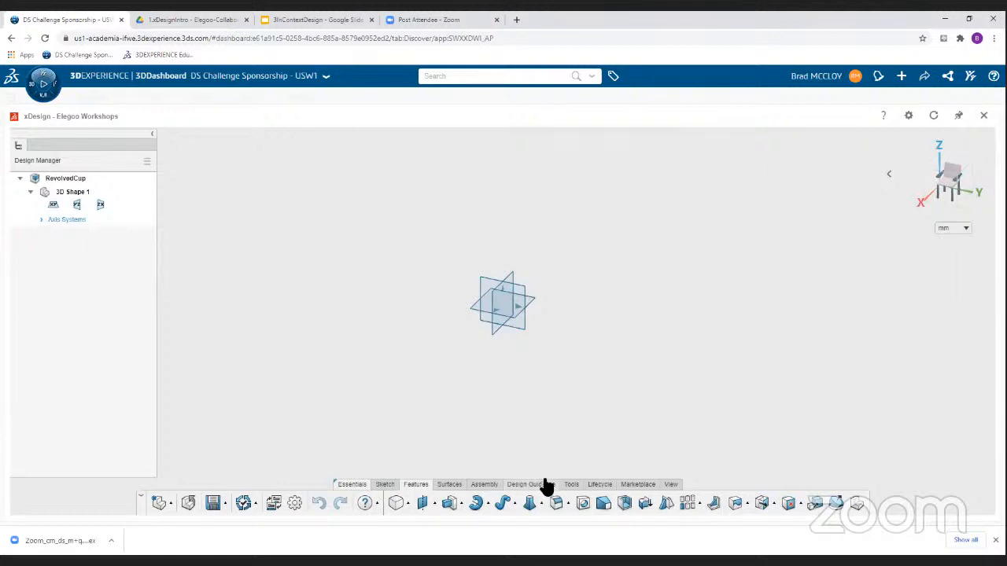
Sketch an open cup profile on the YZ plane from the origin: base about 54 mm, outward-slanted wall, short horizontal ledge and rising outward rim
left_click(384, 485)
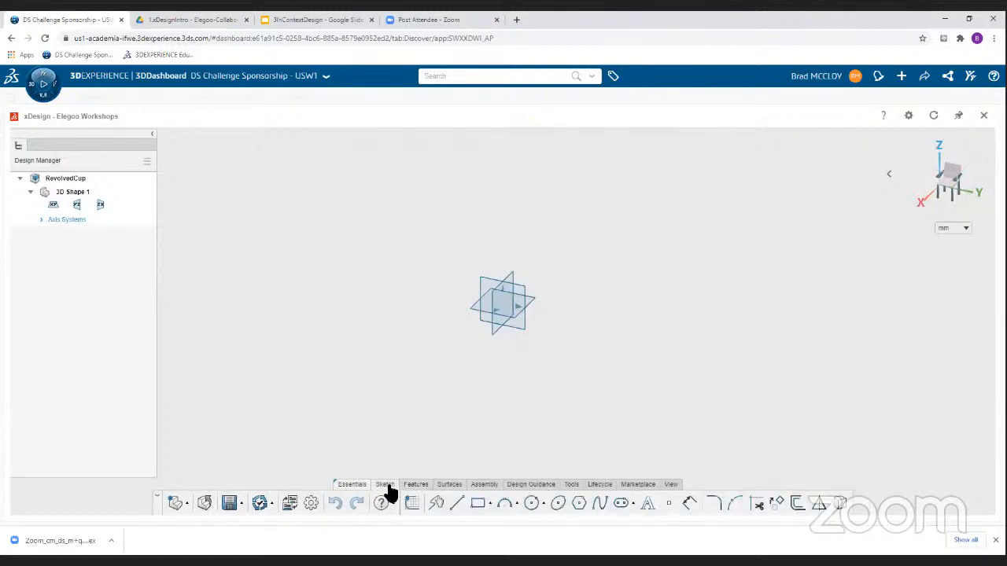
left_click(457, 503)
left_click(483, 288)
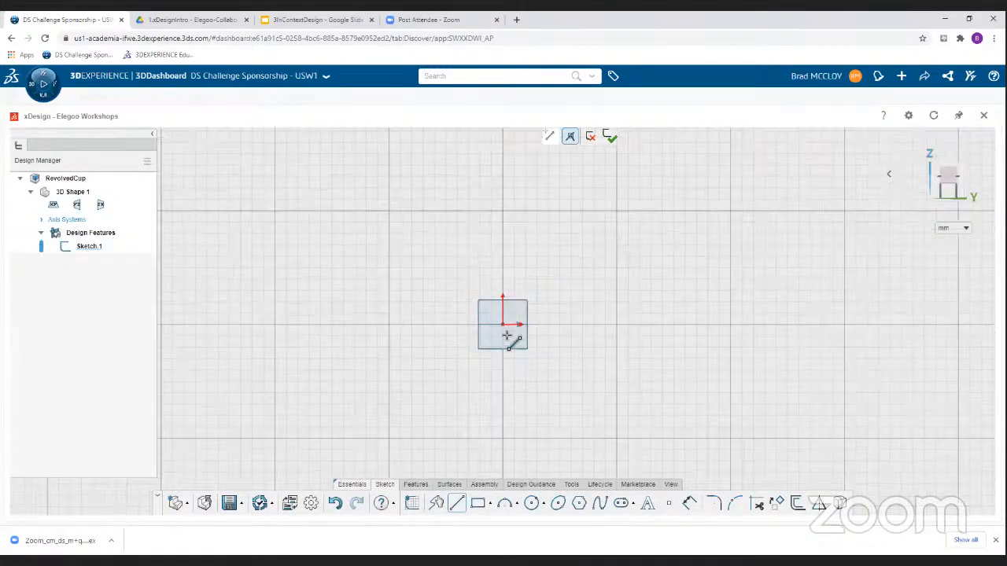
left_click(503, 325)
left_click(564, 324)
left_click(586, 213)
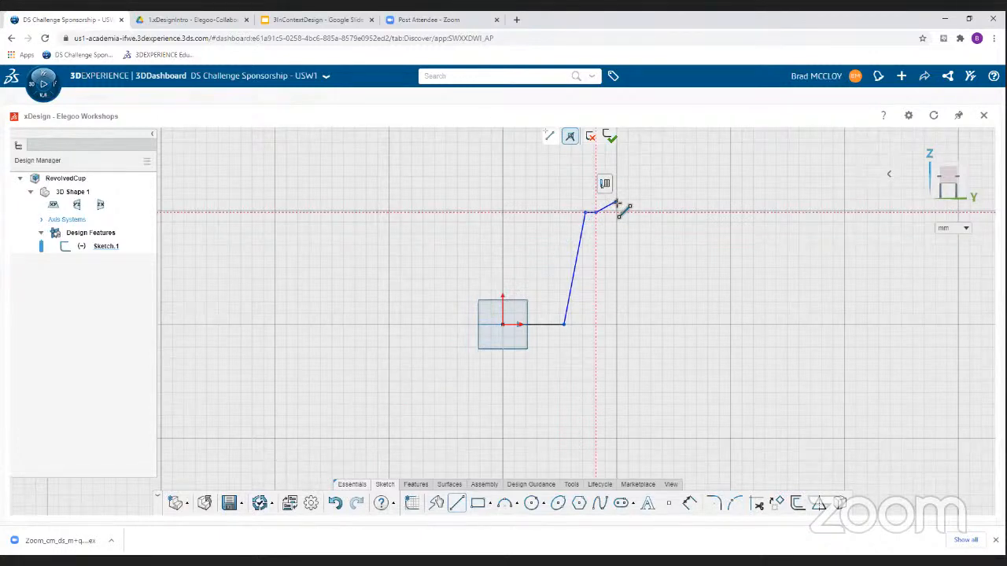
left_click(617, 204)
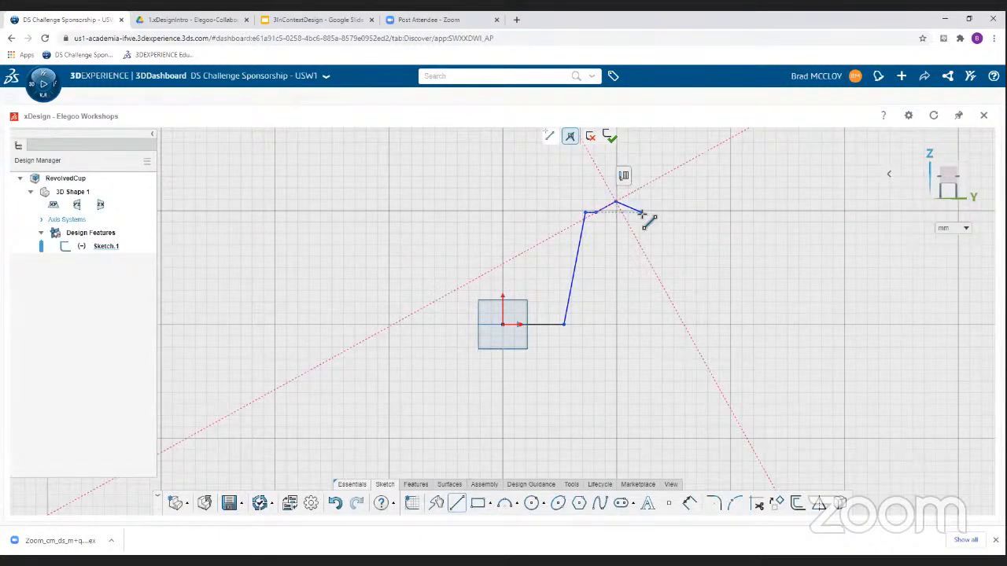
key("Escape")
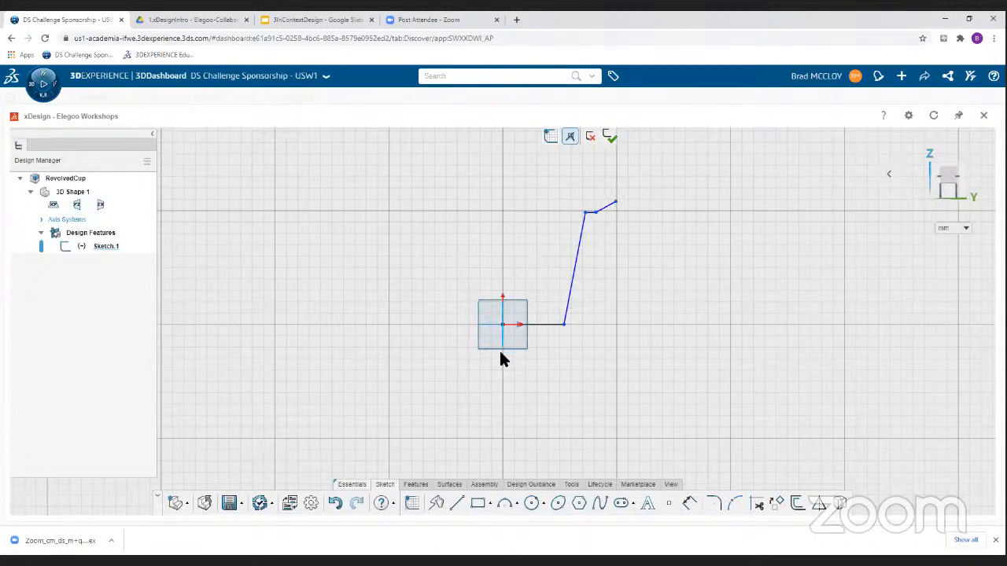
Draw a vertical line about 162 mm long upward from the origin and convert it to construction geometry
left_click(458, 505)
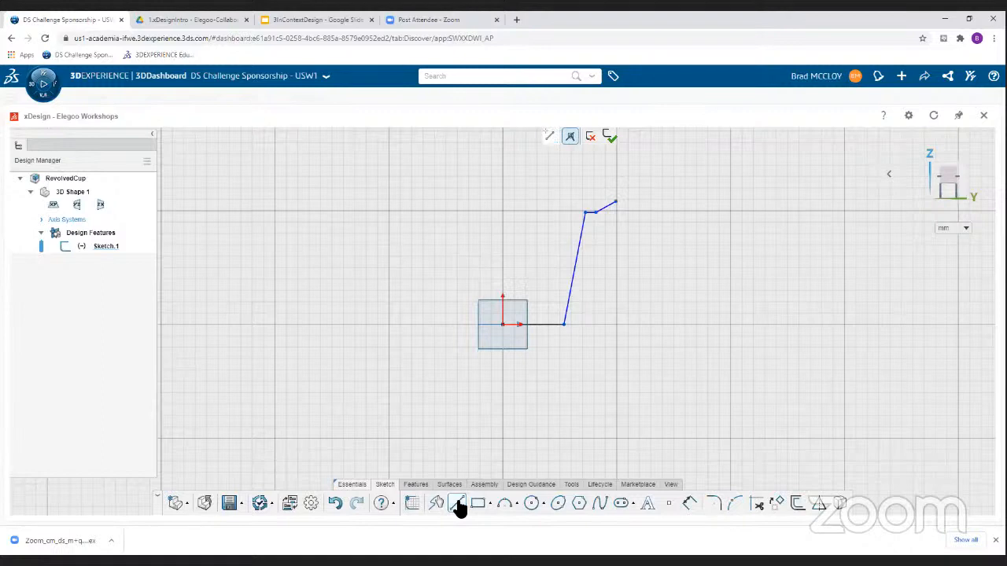
left_click(503, 325)
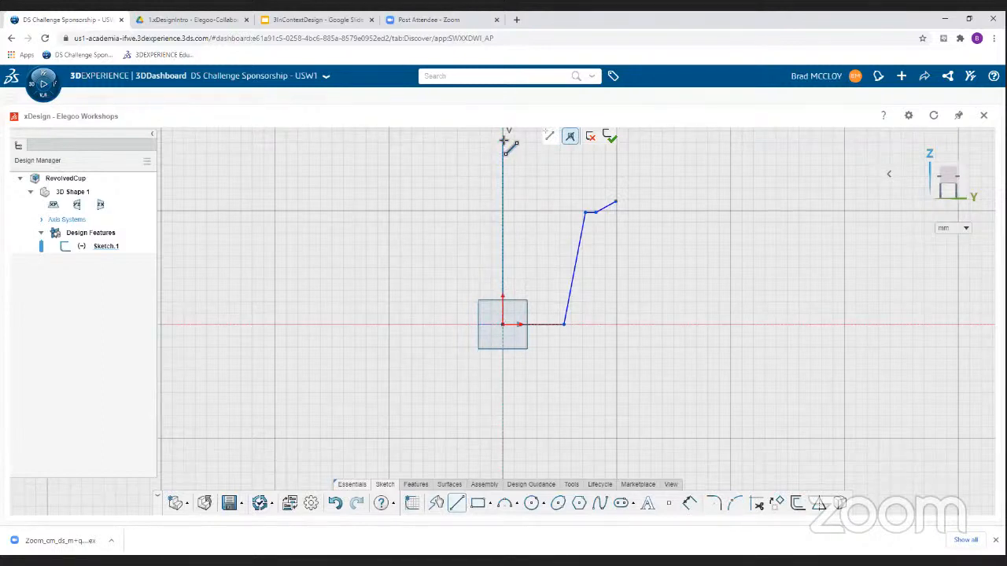
left_click(503, 140)
key("Escape")
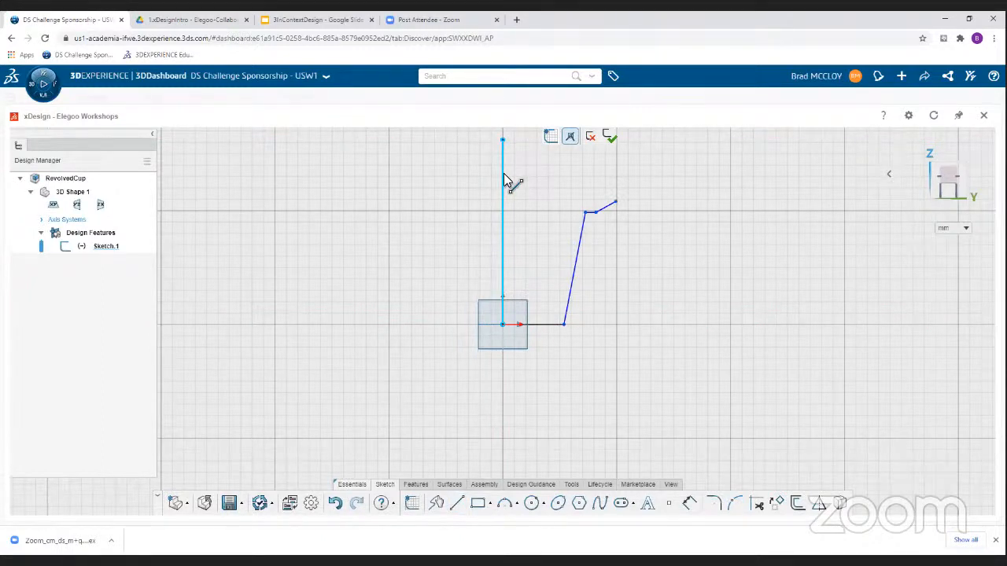
left_click(503, 175)
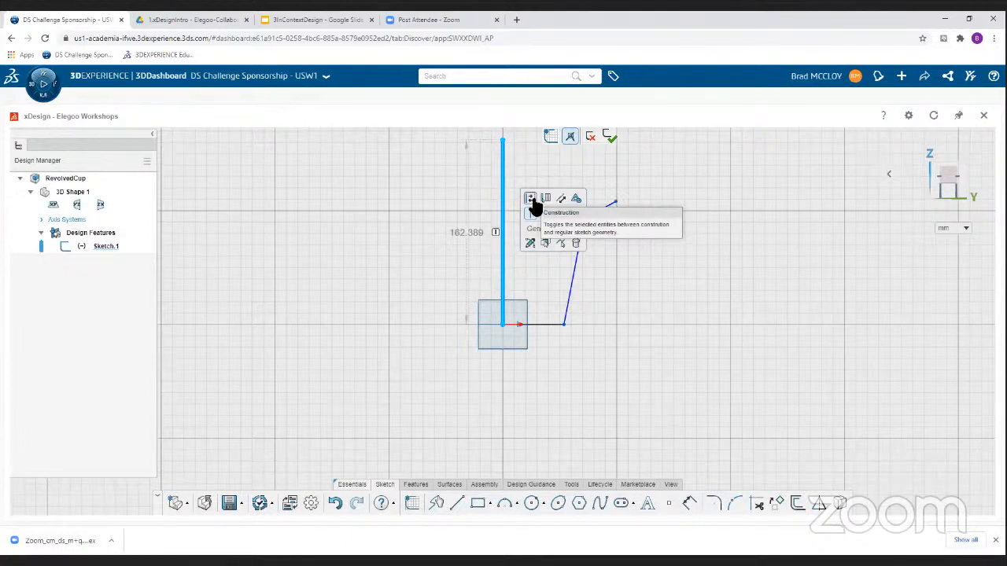
left_click(531, 200)
left_click(531, 200)
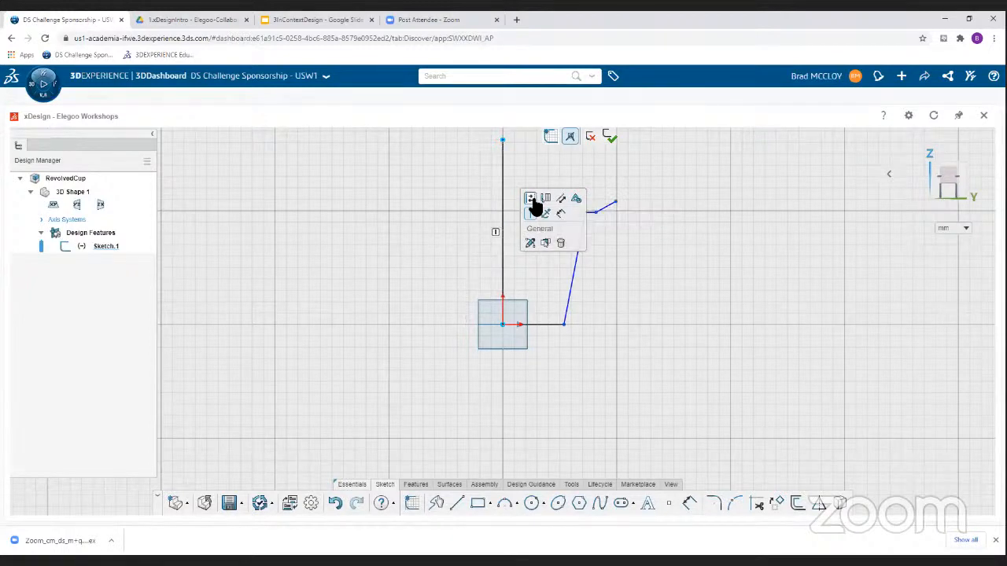
left_click(531, 200)
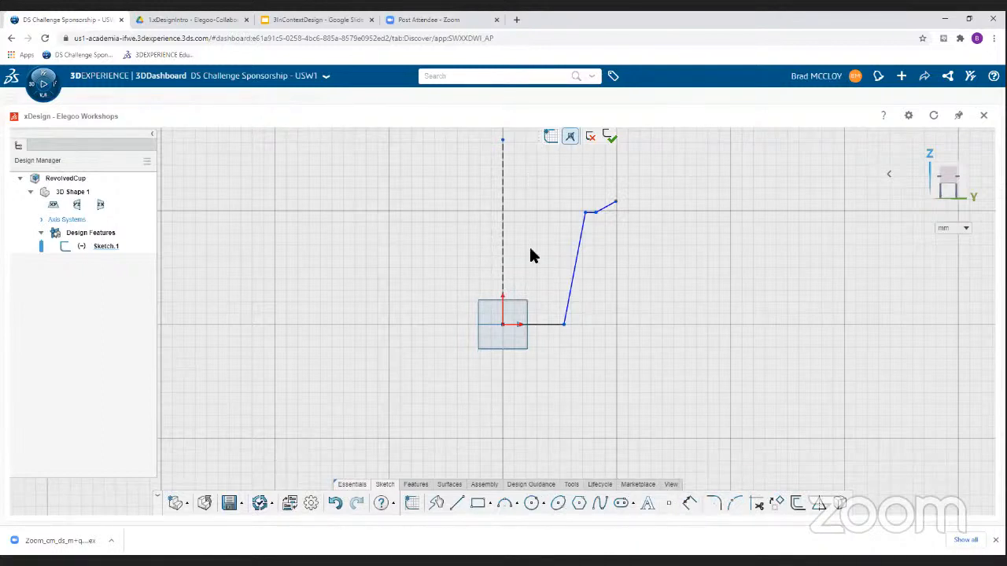
Dimension the cup's base diameter as 45 mm between the base line's outer end and the vertical construction line
left_click(689, 505)
left_click(563, 323)
left_click(503, 269)
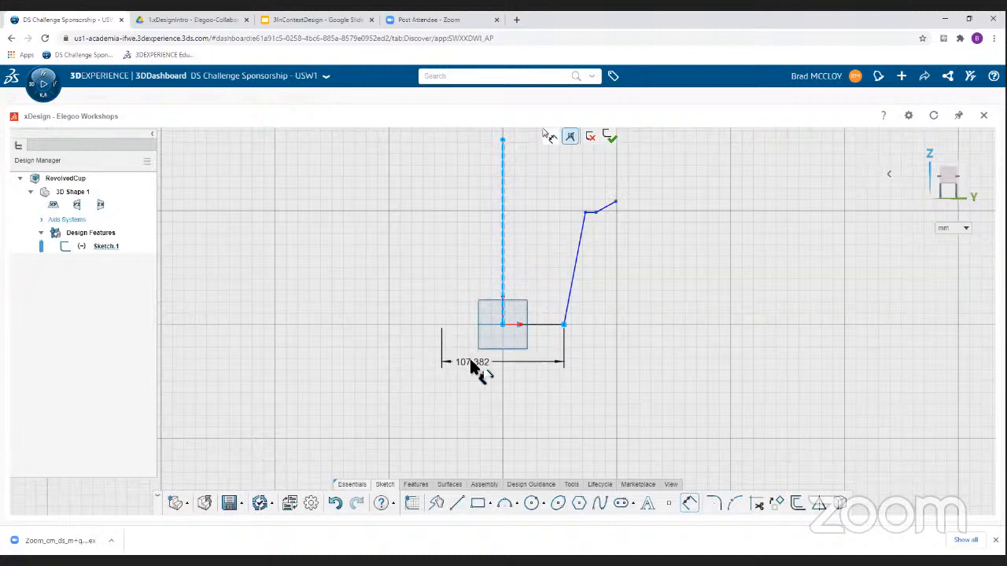
left_click(472, 366)
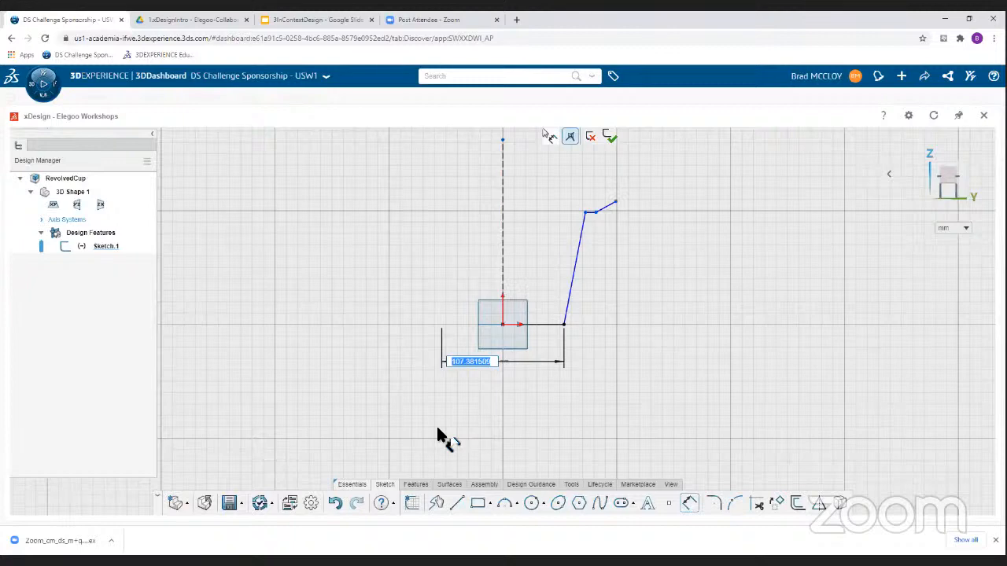
type("45")
key("Return")
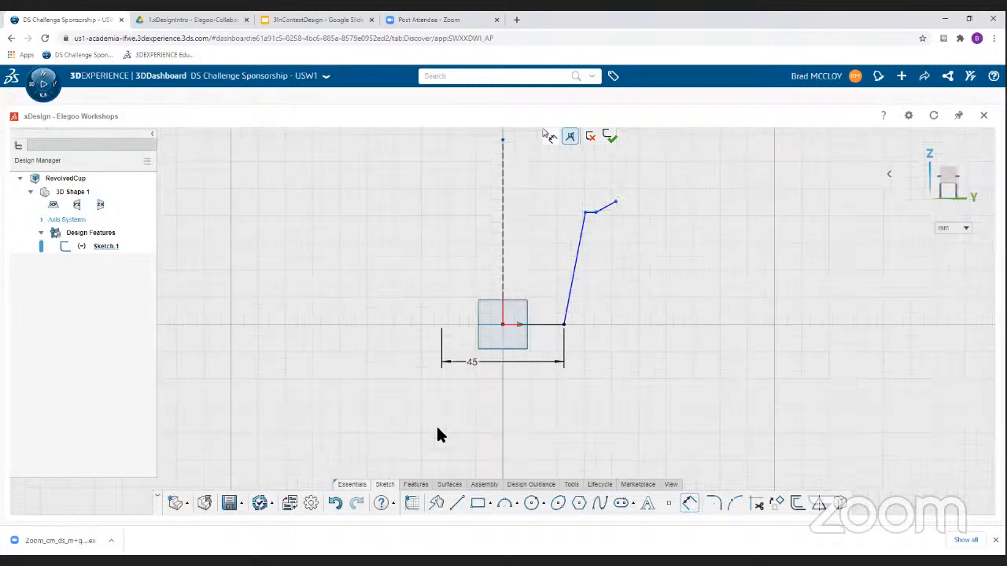
Dimension the vertical height between the slanted wall's two endpoints as 50 mm
left_click(564, 323)
left_click(584, 213)
left_click(601, 266)
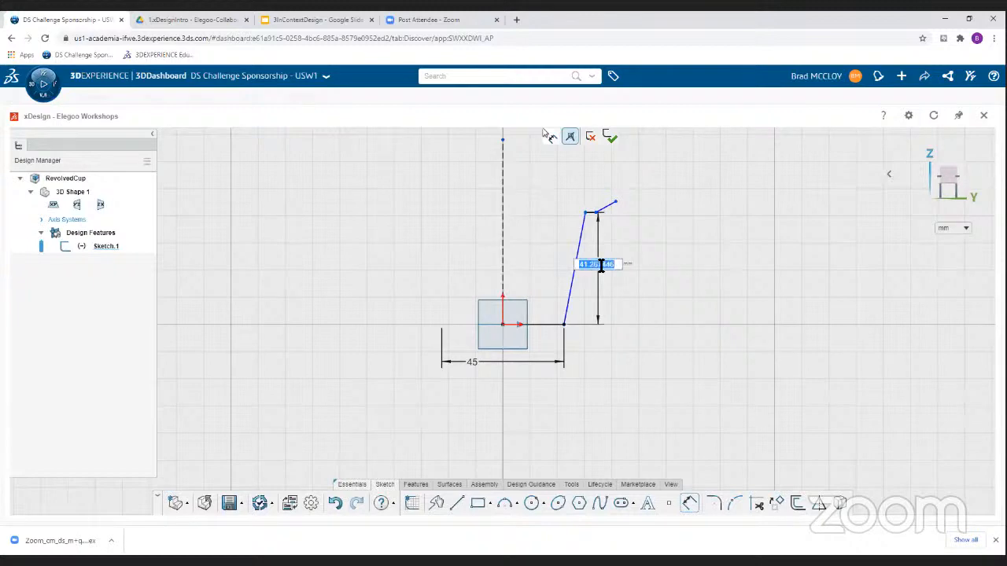
type("50")
key("Return")
Dimension the short horizontal ledge at the top of the wall as 2 mm long
scroll(596, 193, "up", 3)
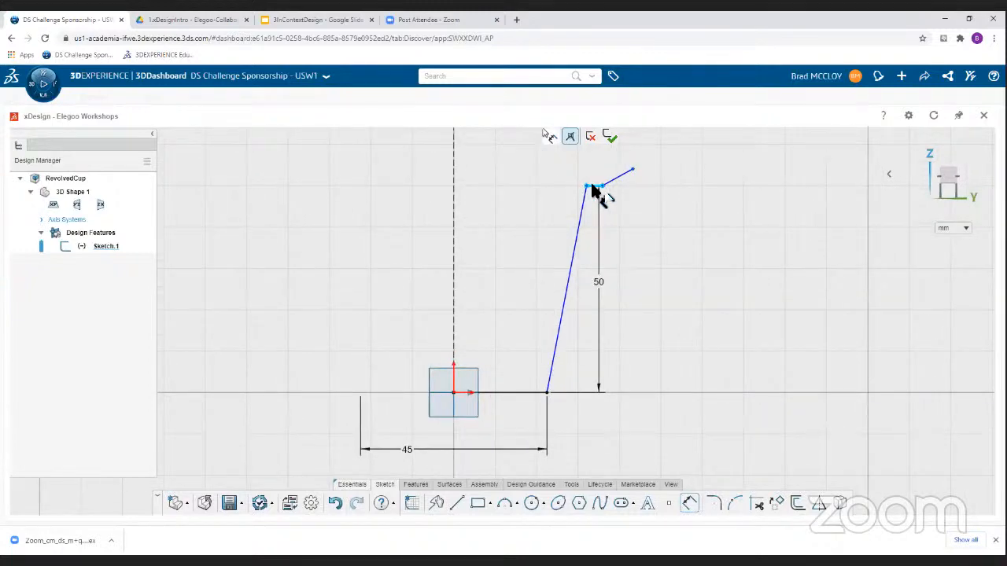
left_click(594, 187)
left_click(567, 174)
type("2")
key("Return")
Dimension the vertical height of the sloped rim segment as 6 mm between its two endpoints
left_click(596, 185)
left_click(625, 168)
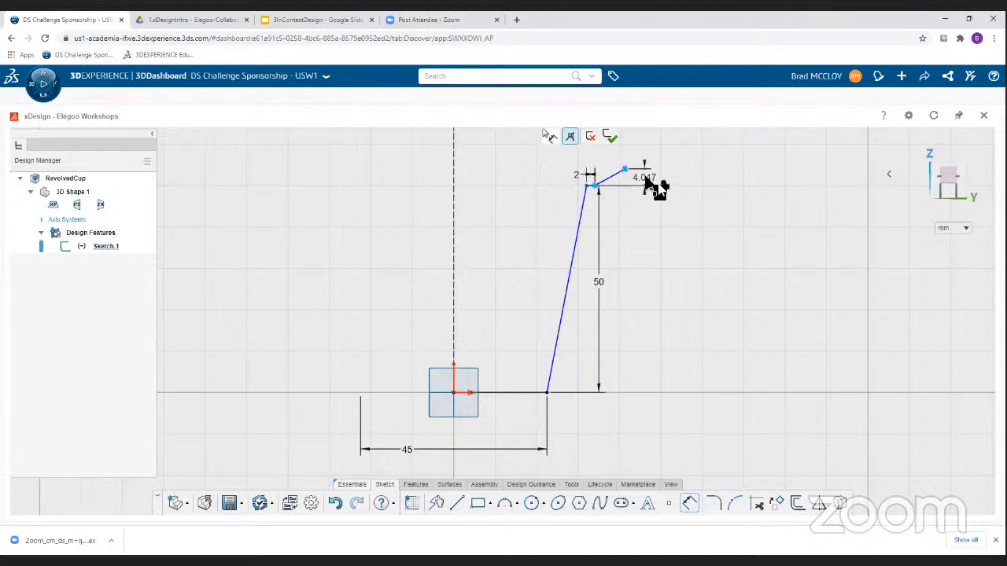
left_click(655, 176)
type("6")
key("Return")
Leave dimensioning and move the upper end of the profile inward so the slanted wall stands steeper
left_click(548, 386)
key("Escape")
mouse_move(638, 163)
left_mouse_down()
mouse_move(583, 161)
mouse_move(620, 162)
mouse_move(578, 184)
mouse_move(562, 180)
mouse_move(574, 188)
left_mouse_up()
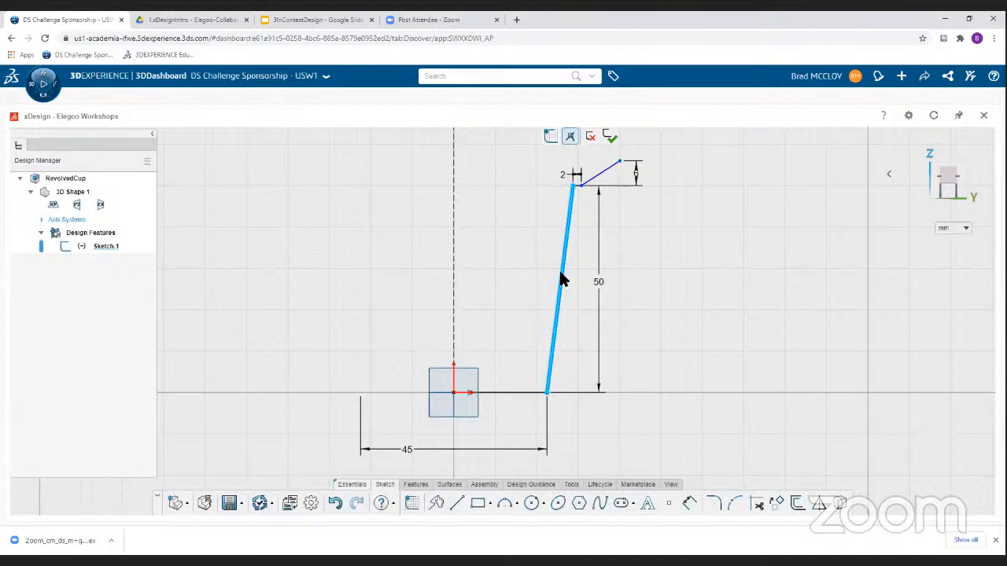
Constrain the short sloped rim segment parallel to the long slanted wall and test the profile's remaining freedom by moving its upper end
left_click(560, 278)
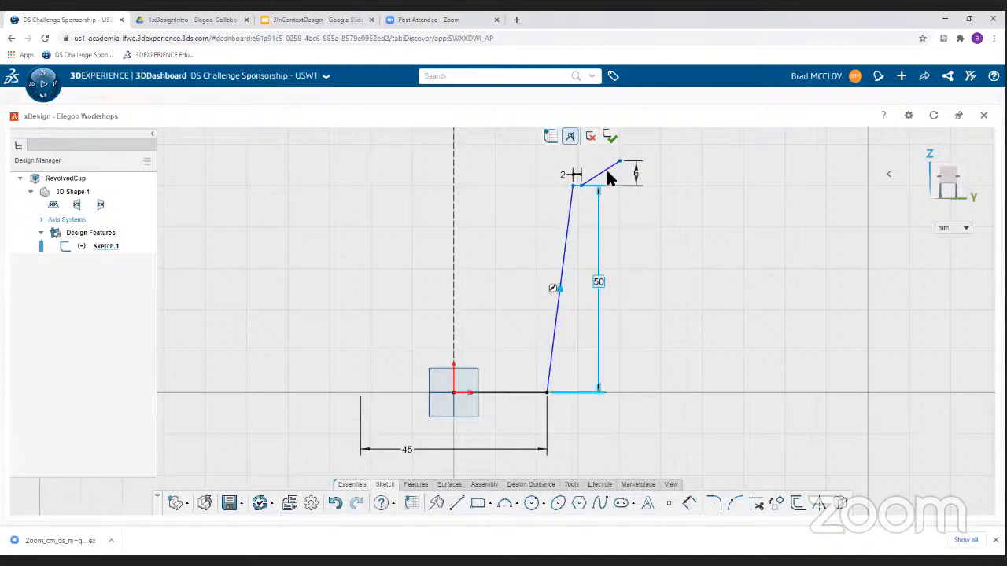
left_click(567, 239)
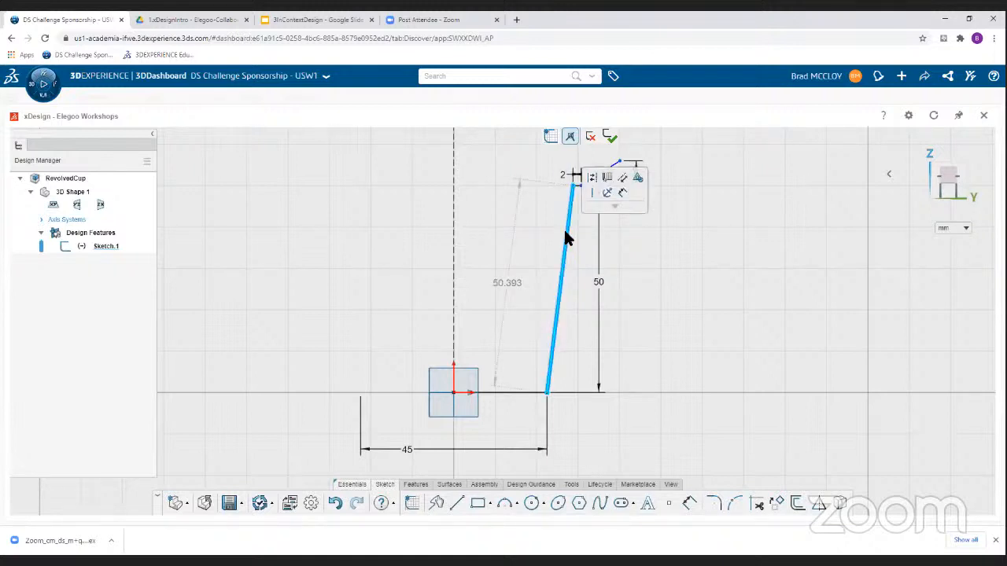
left_click(613, 167)
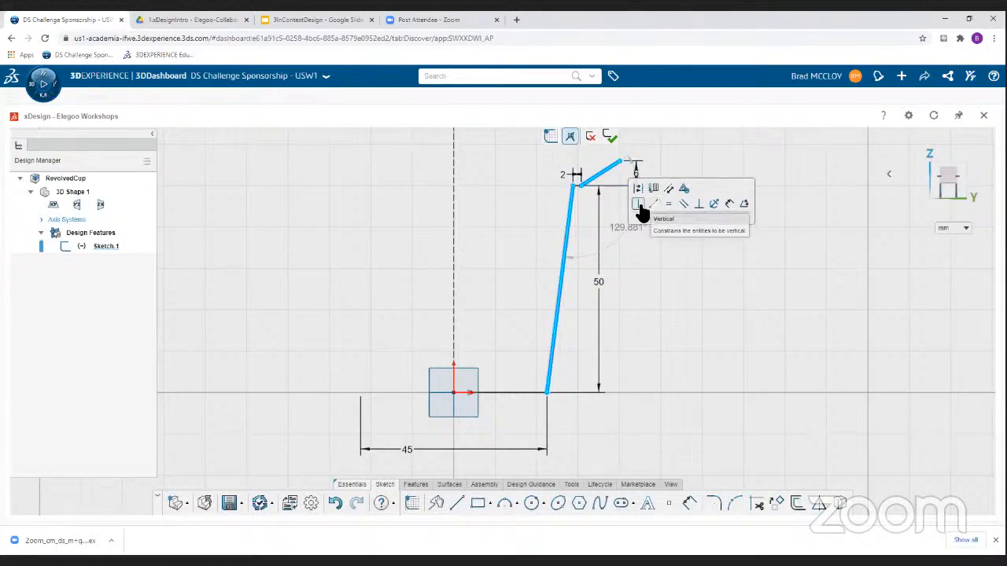
left_click(683, 206)
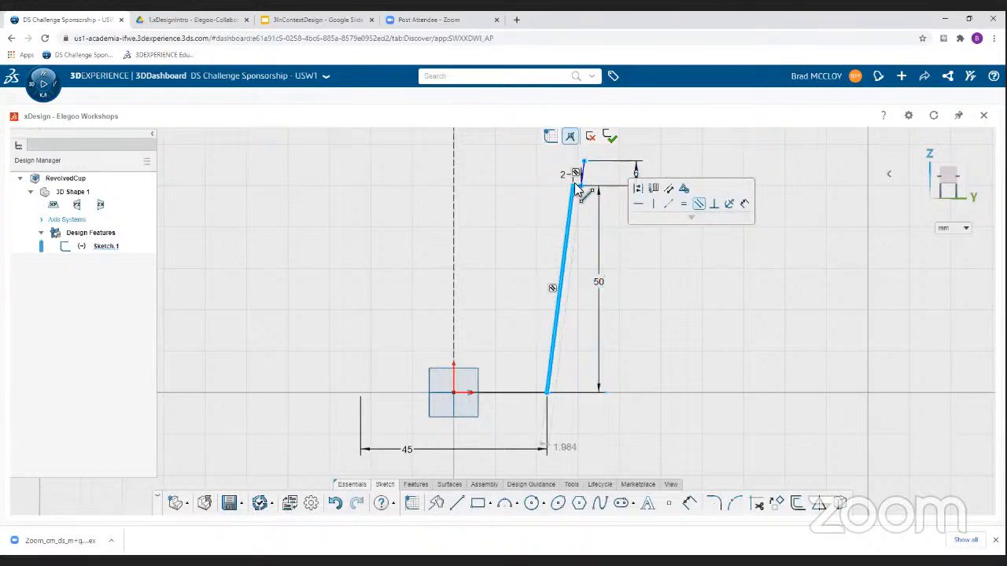
left_click(648, 244)
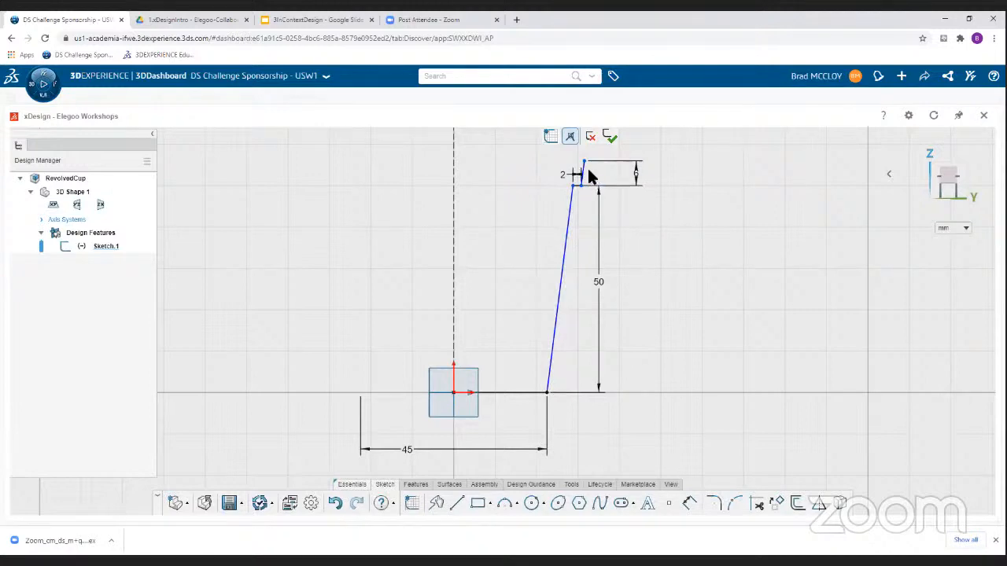
mouse_move(585, 161)
left_mouse_down()
mouse_move(618, 169)
mouse_move(556, 173)
mouse_move(604, 175)
mouse_move(535, 157)
mouse_move(585, 181)
left_mouse_up()
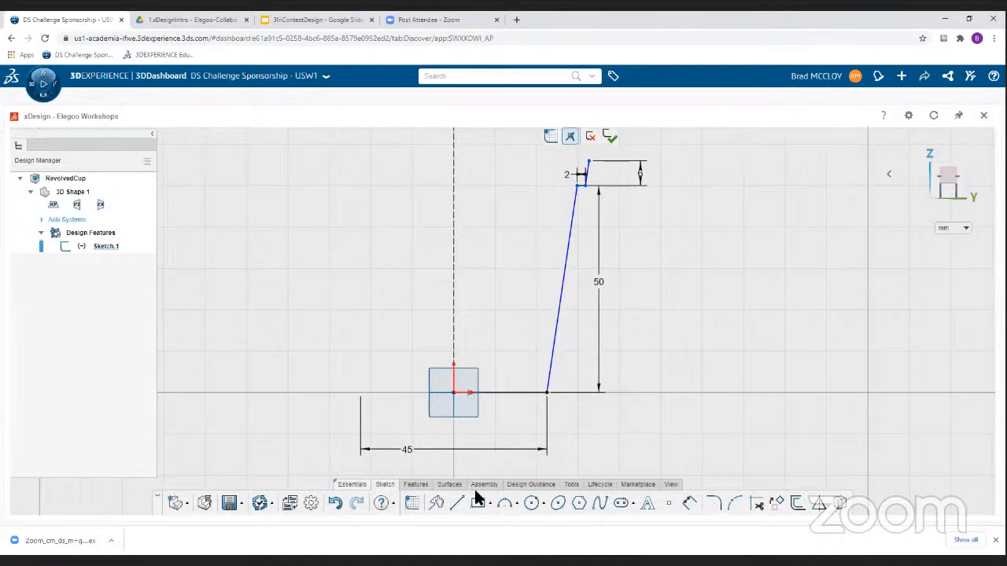
Dimension the slanted wall's upper endpoint across the vertical construction axis as a 60 mm diameter
left_click(689, 502)
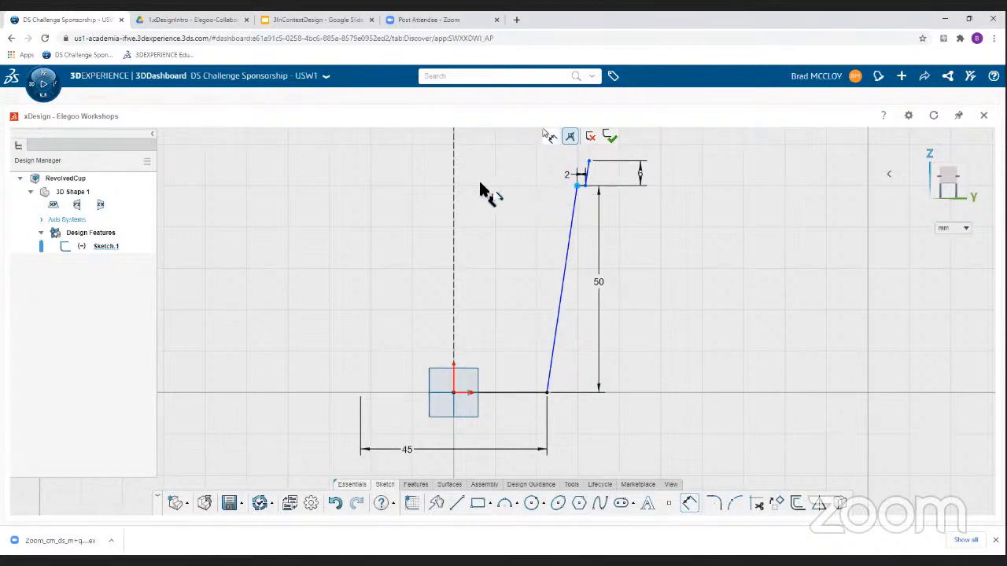
left_click(453, 189)
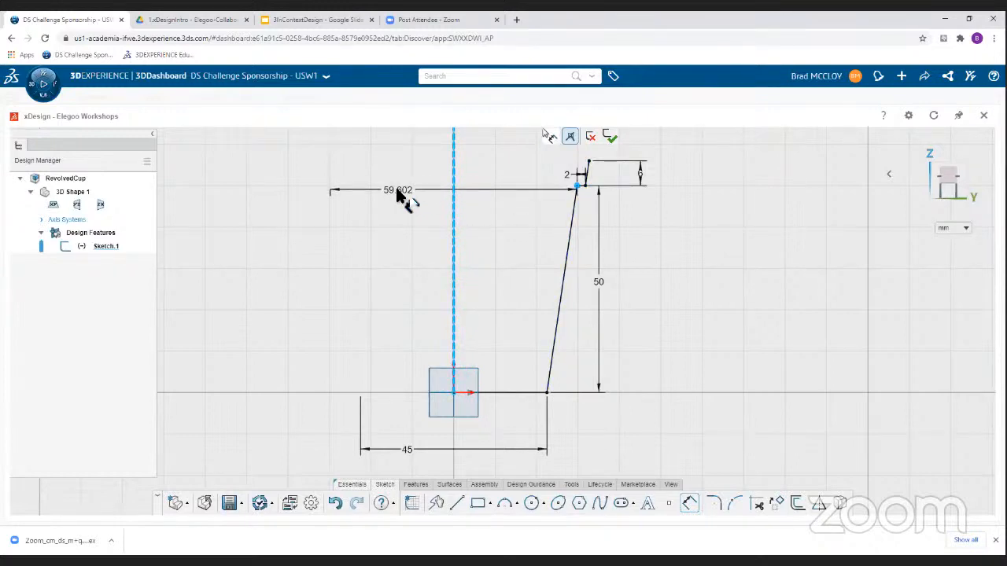
left_click(397, 190)
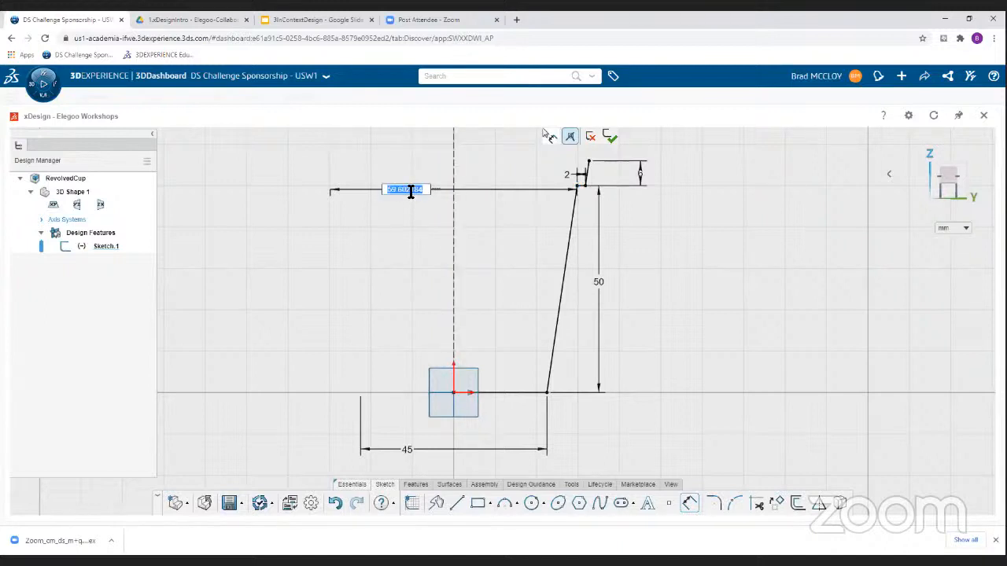
key("Return")
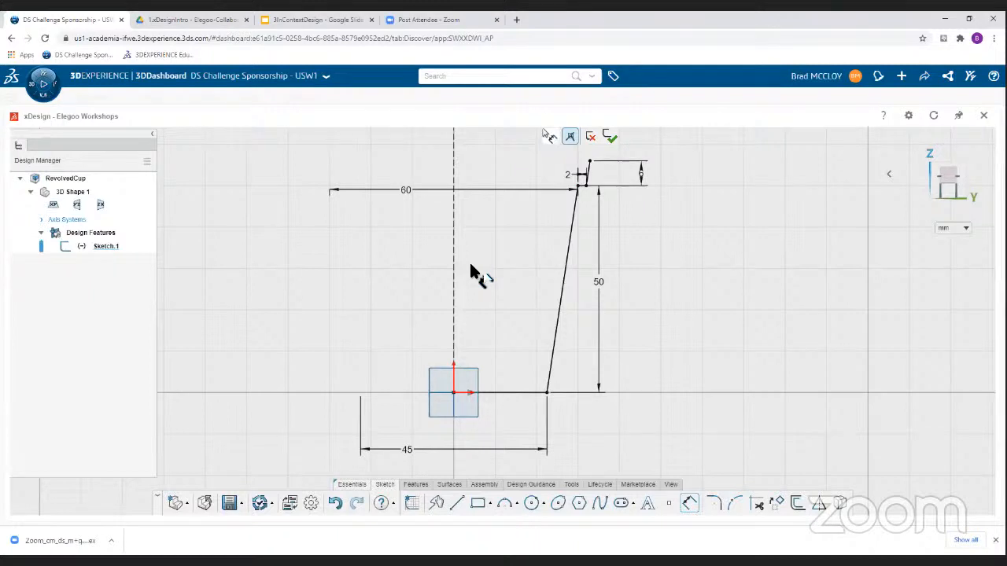
key("Escape")
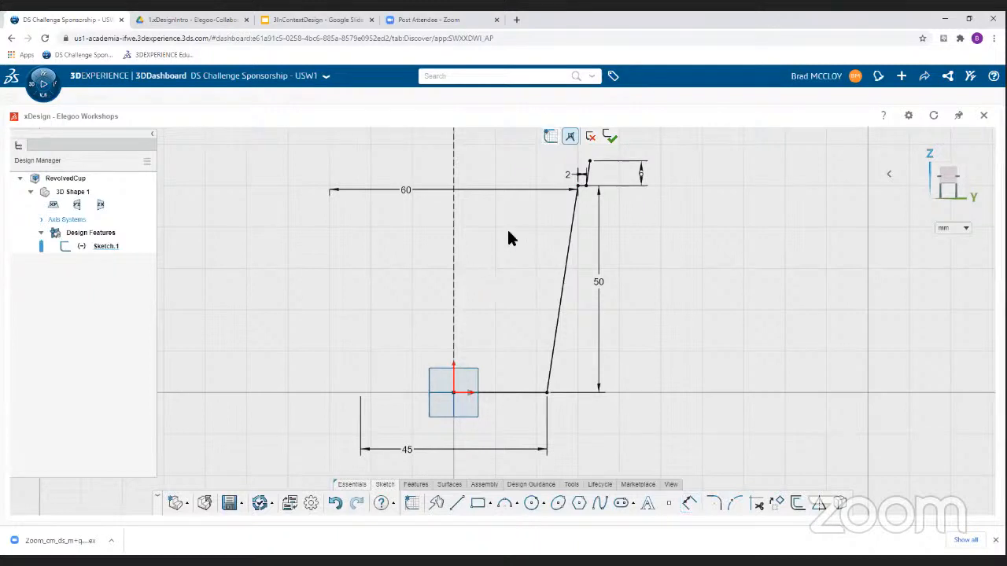
left_click(577, 186)
left_click(662, 337)
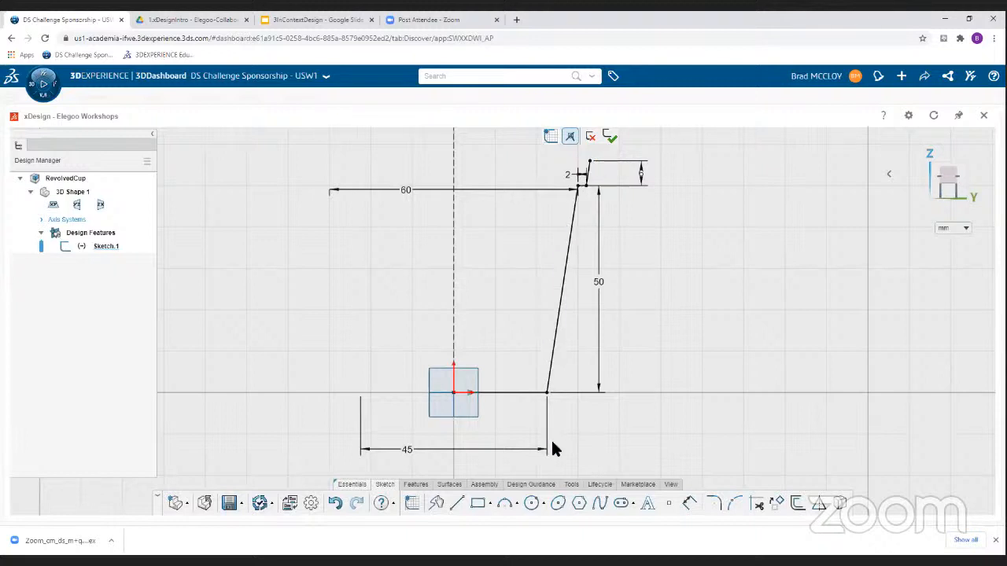
Offset the whole connected profile chain 1 mm toward the inside of the cup, starting from the base line
left_click(799, 506)
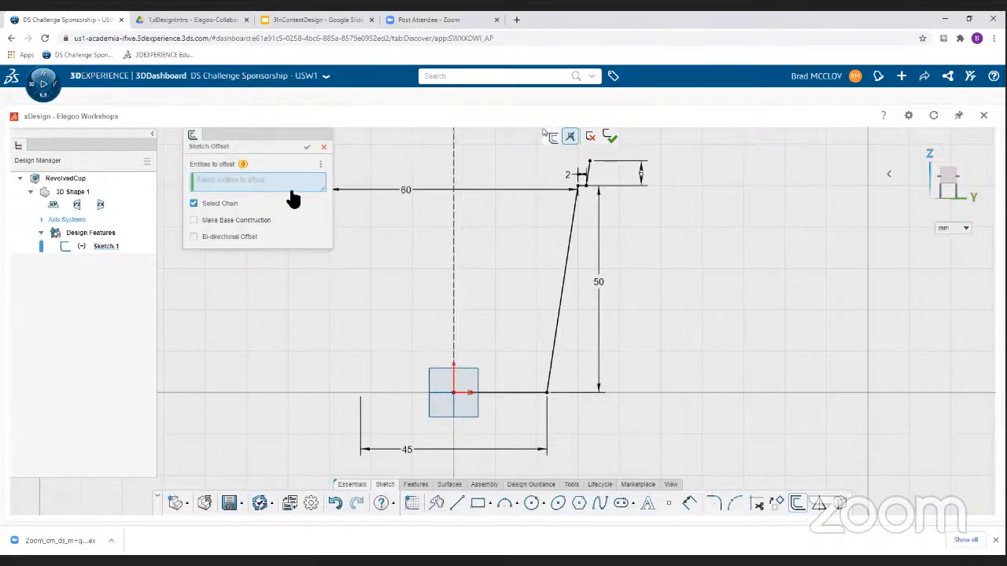
left_click(497, 393)
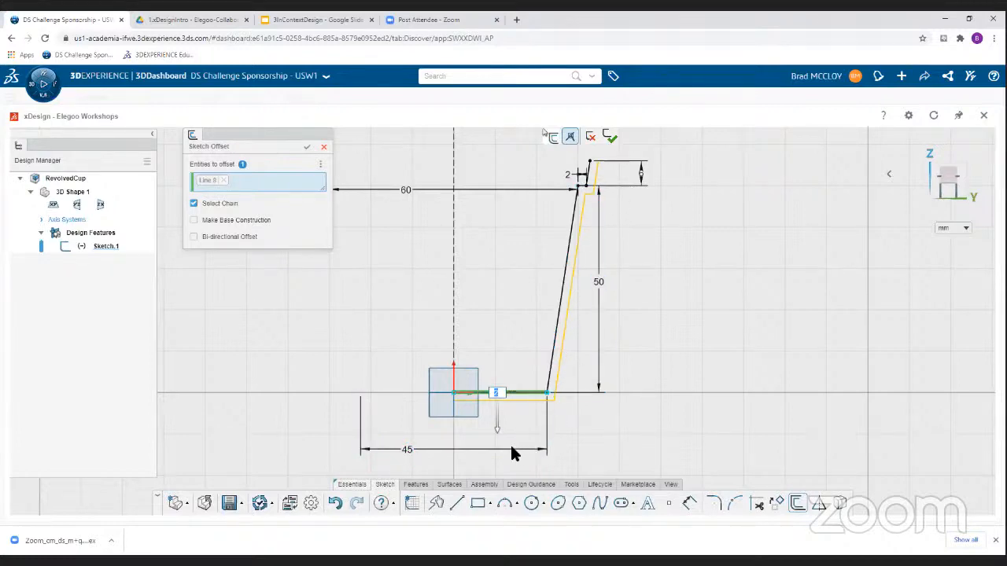
left_click_drag(497, 430, 513, 408)
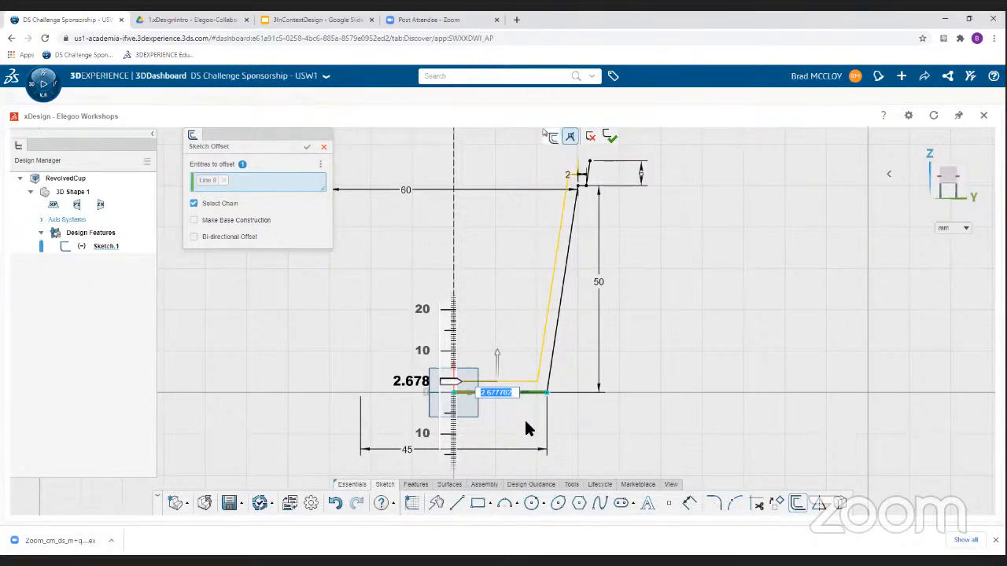
type("1")
key("Return")
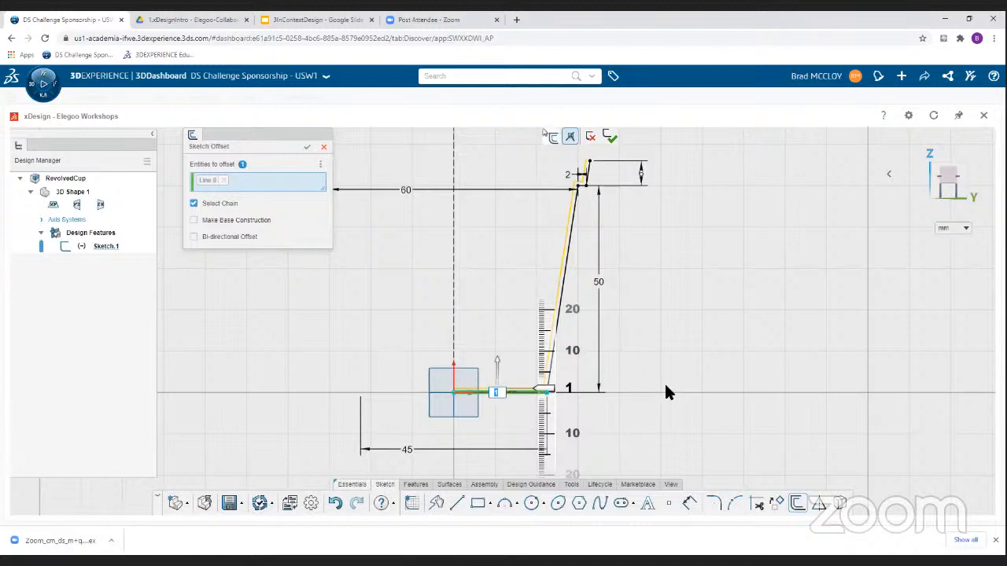
key("Return")
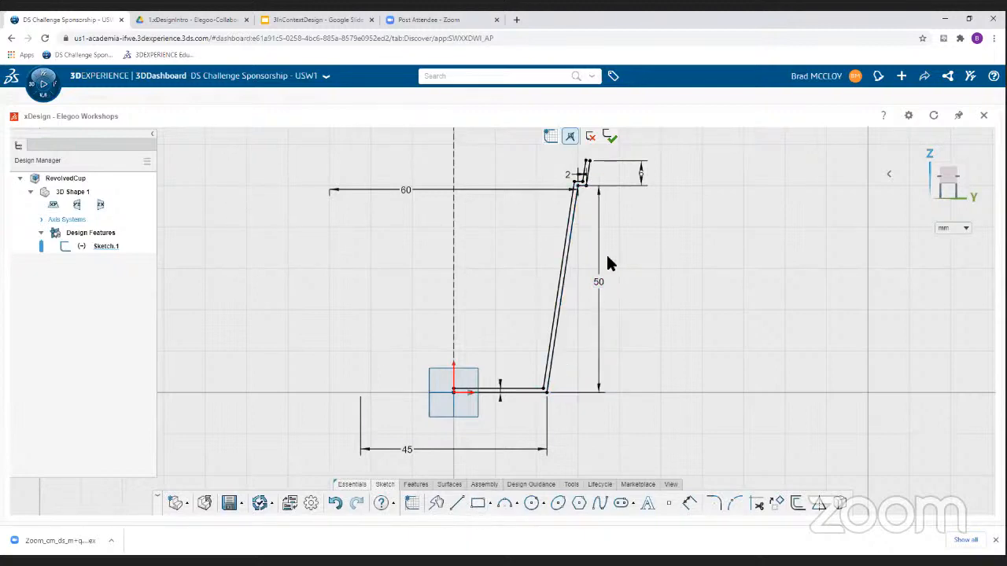
Close the rim of the profile with a short line joining the upper endpoints of the original and offset chains
scroll(583, 163, "up", 4)
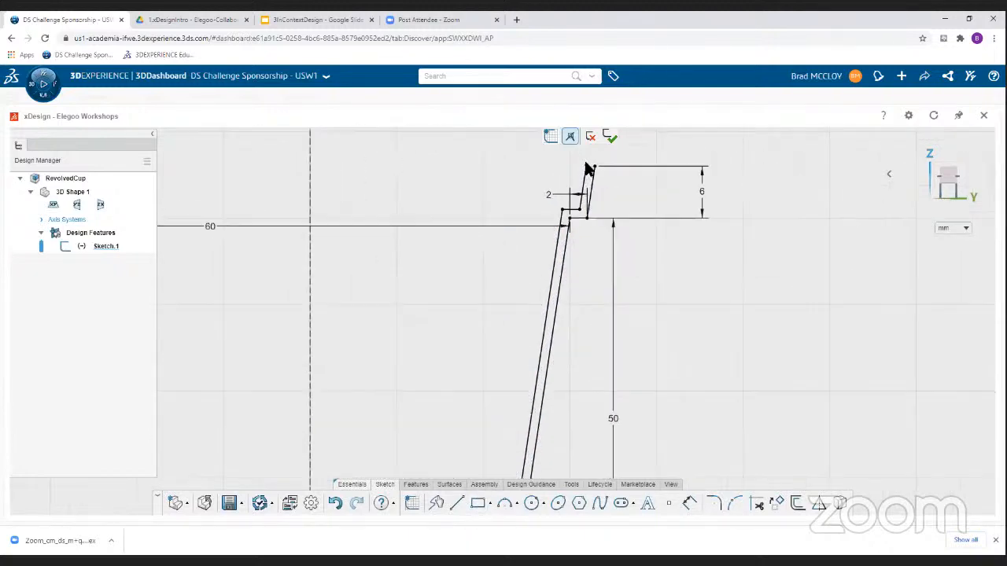
scroll(588, 170, "up", 2)
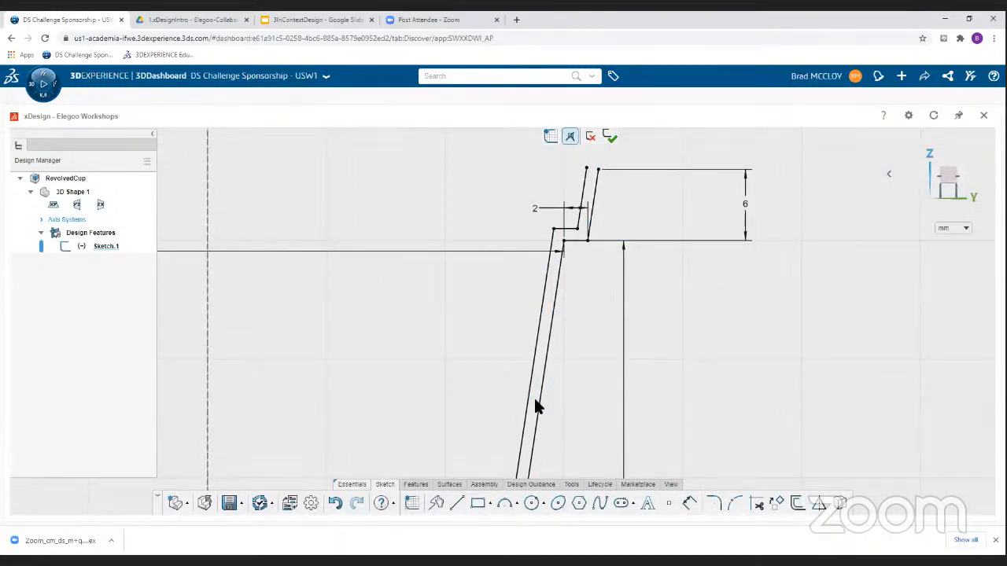
left_click(597, 179)
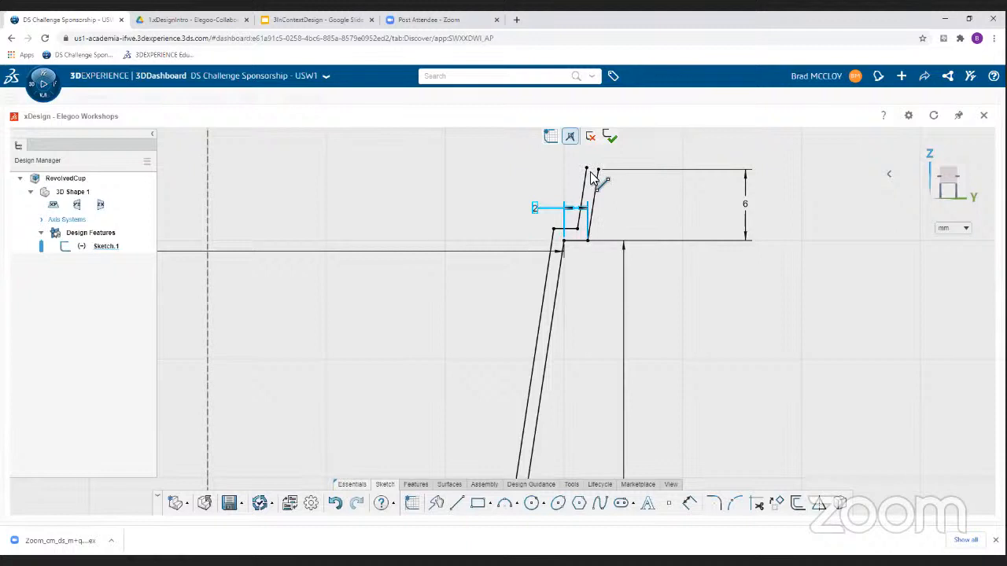
left_click(529, 457)
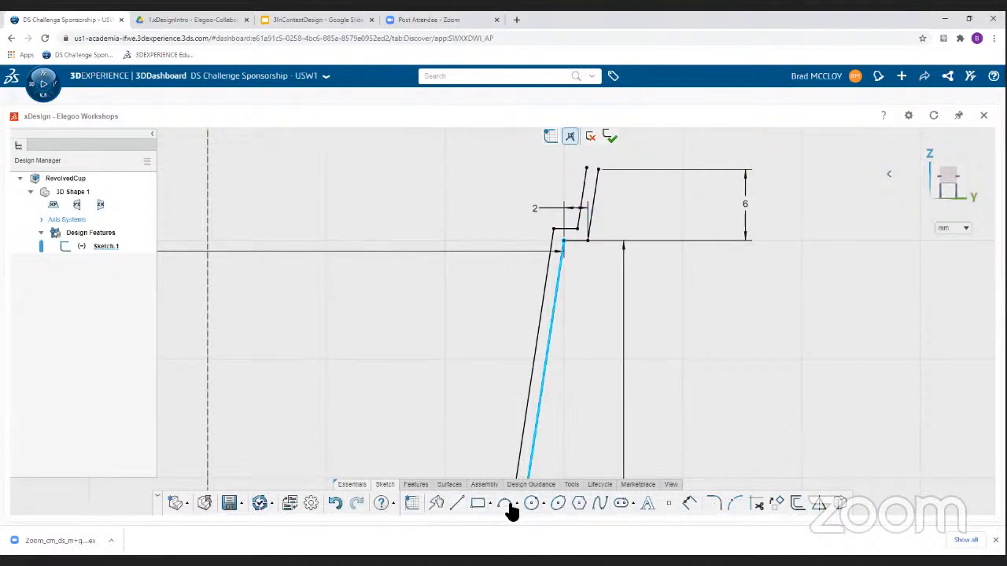
left_click(457, 504)
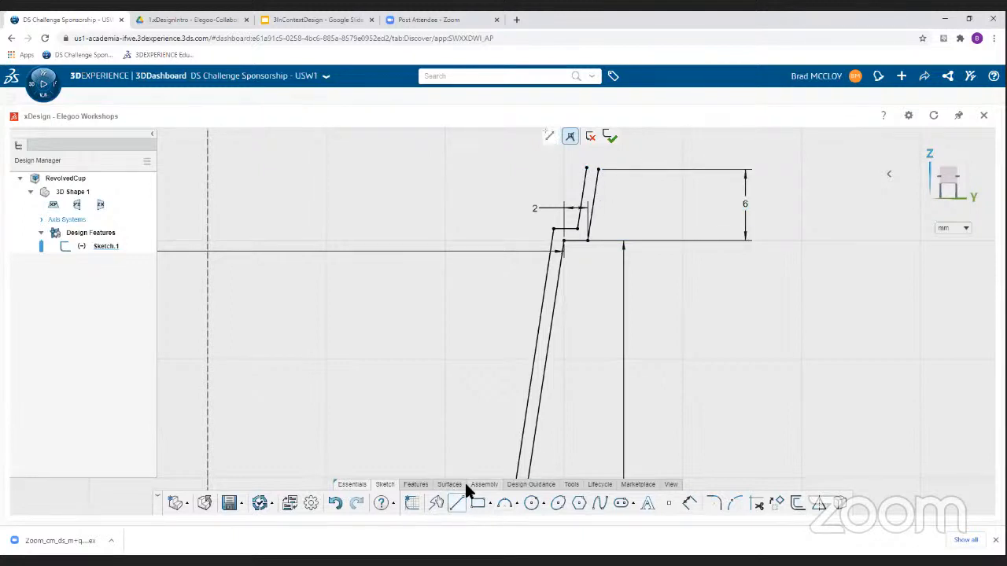
left_click(598, 170)
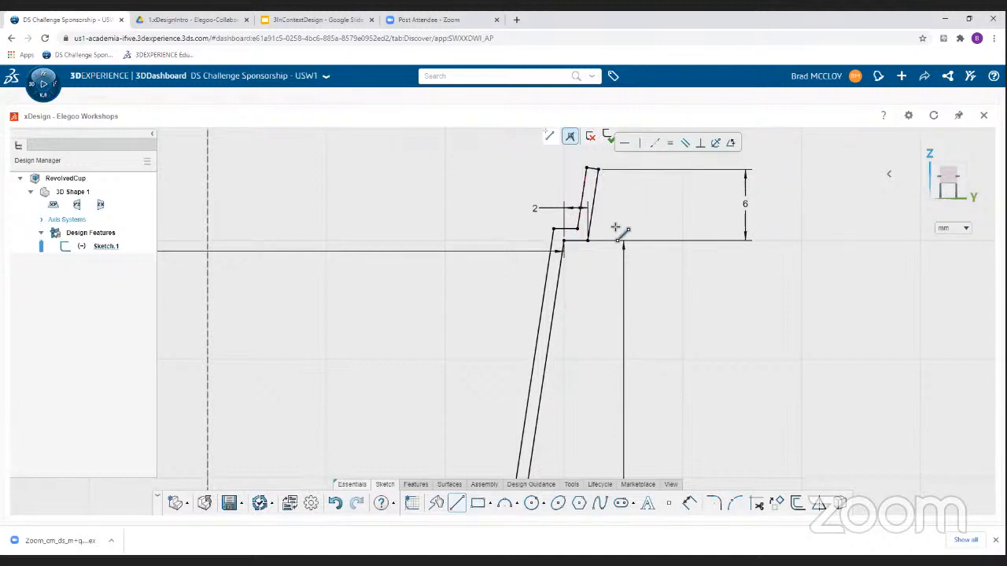
Close the base of the profile with a short line on the axis between the two chain ends, and leave the Line tool
scroll(570, 325, "down", 8)
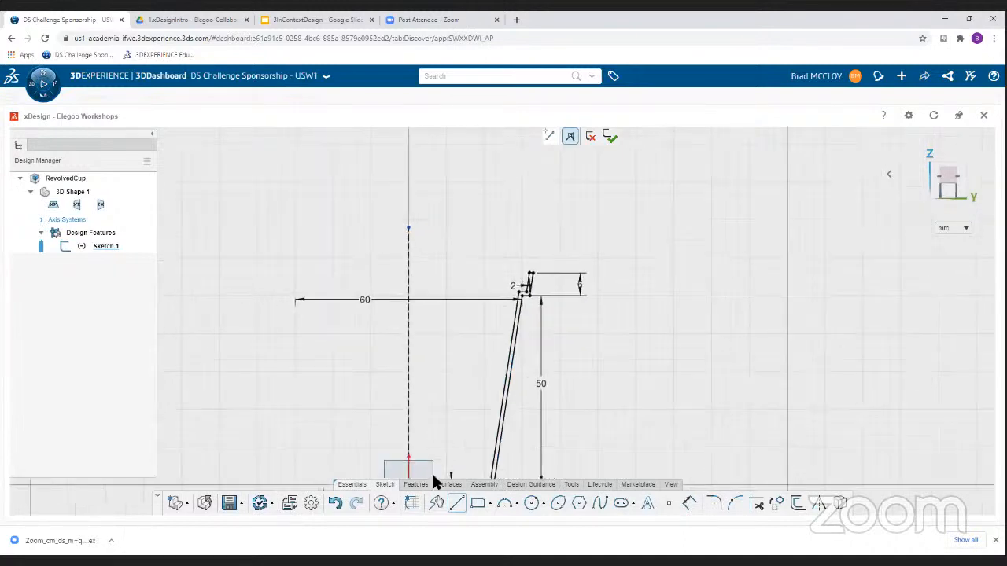
scroll(450, 417, "up", 6)
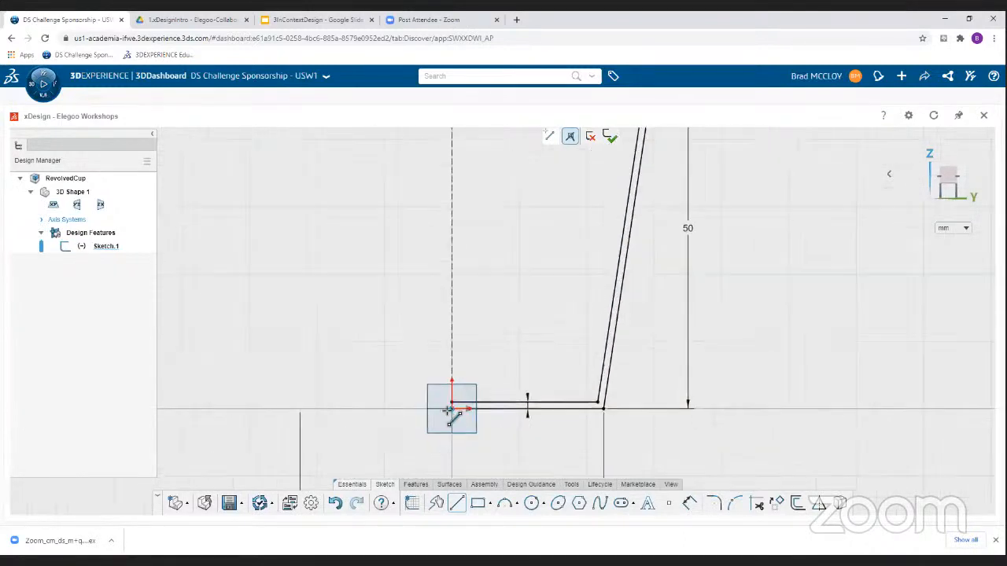
scroll(451, 414, "up", 4)
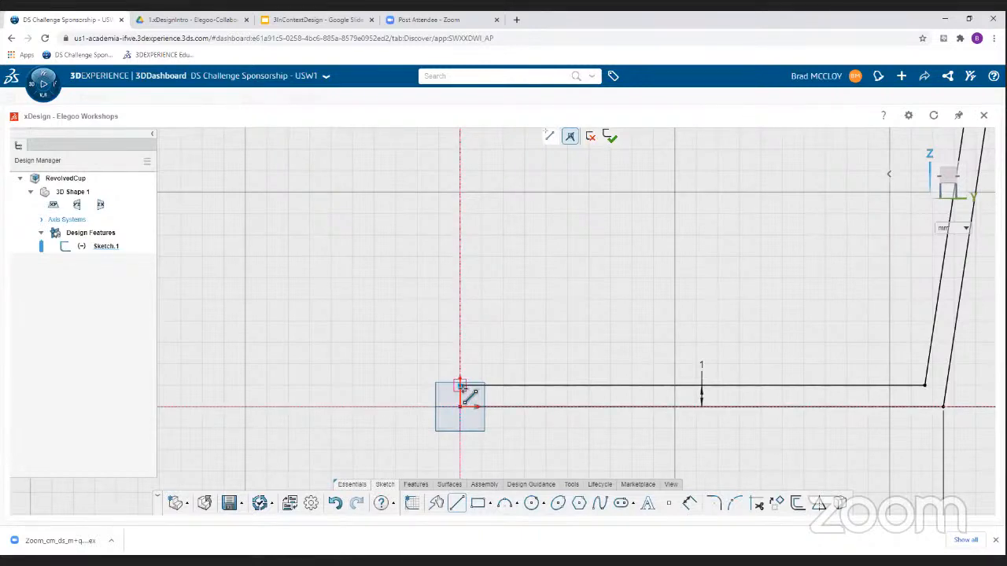
left_click(462, 387)
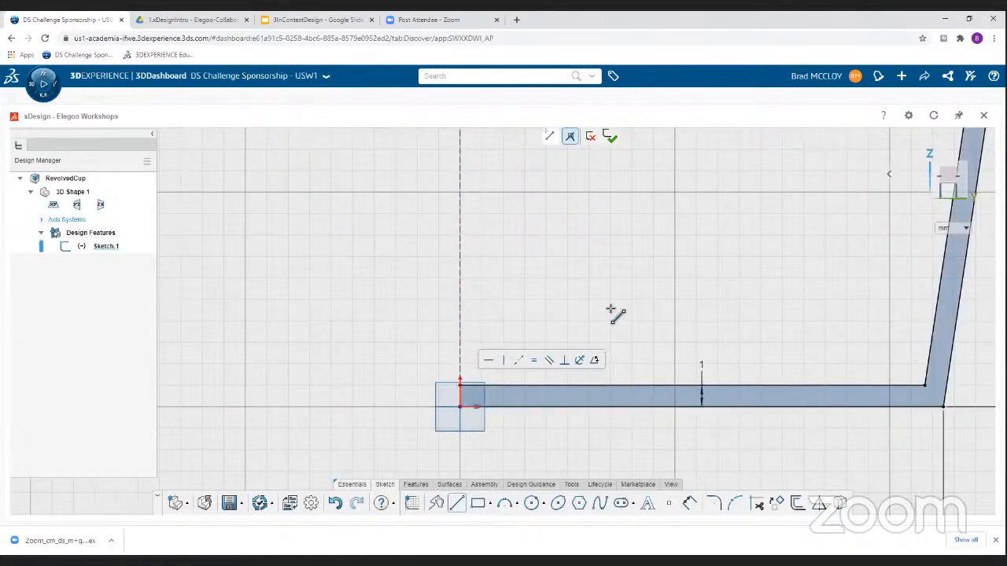
scroll(634, 299, "down", 2)
scroll(639, 298, "down", 5)
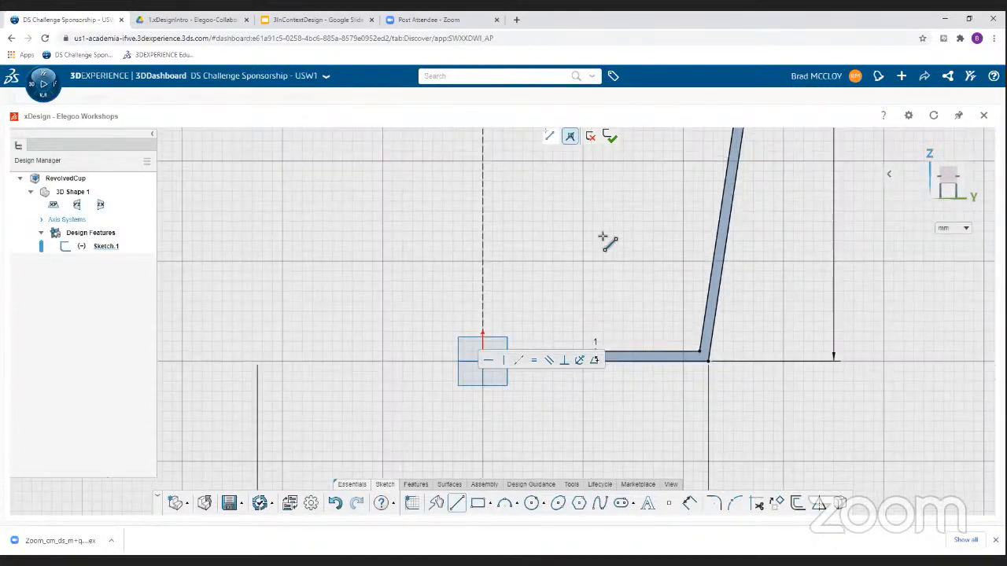
scroll(561, 206, "down", 1)
scroll(557, 214, "up", 4)
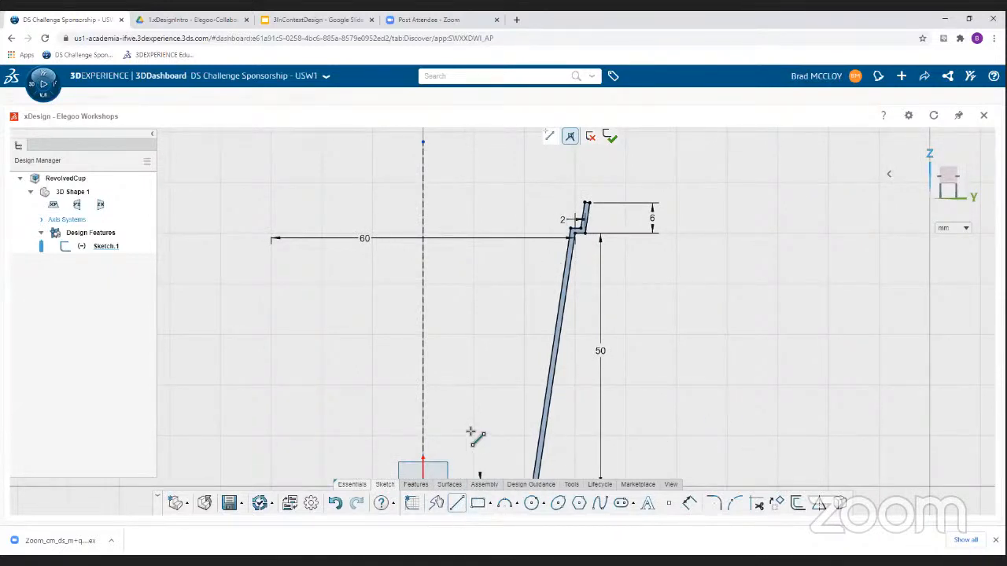
key("Escape")
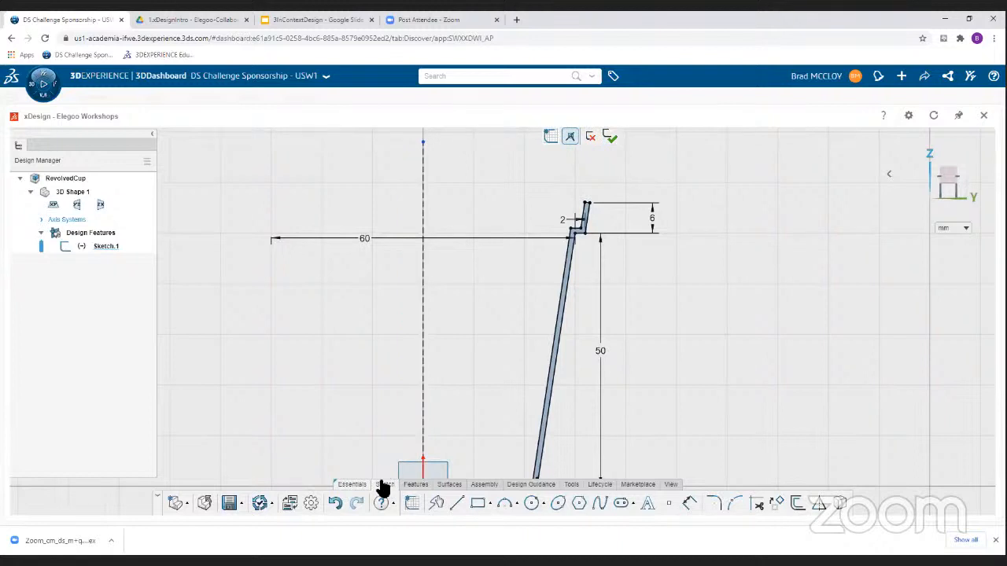
Revolve the closed cup profile as a full solid revolve around the vertical construction axis
left_click(415, 485)
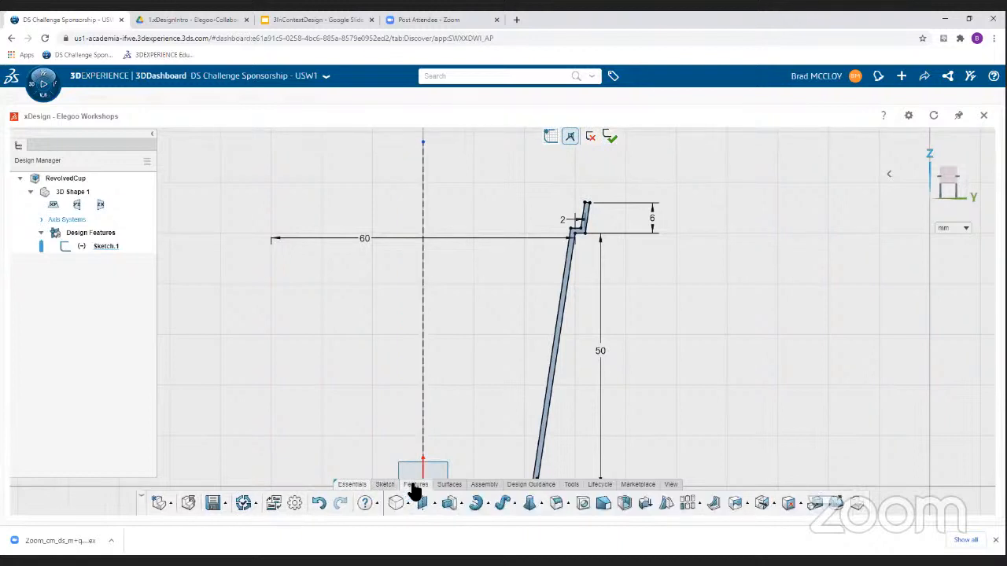
left_click(477, 504)
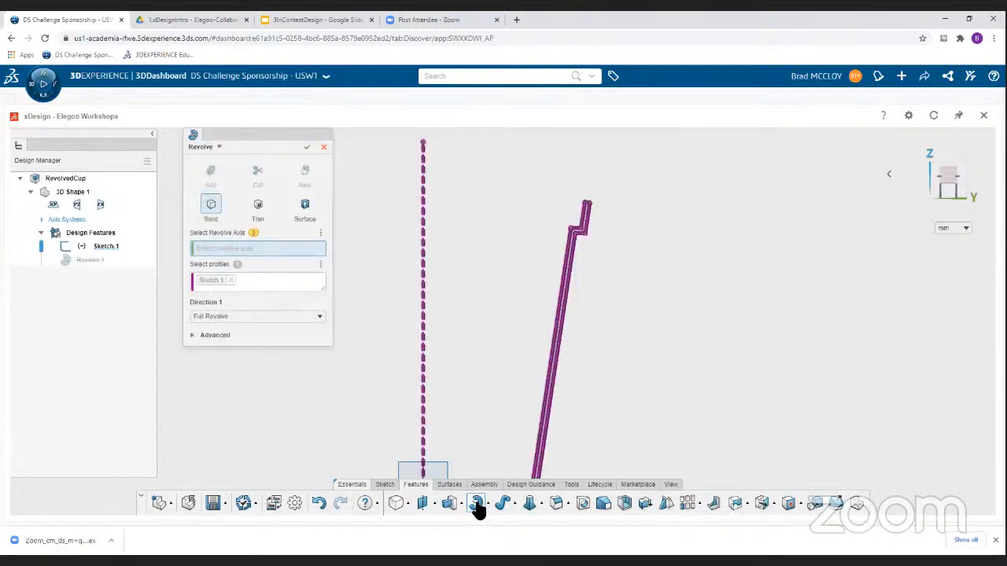
scroll(542, 370, "down", 3)
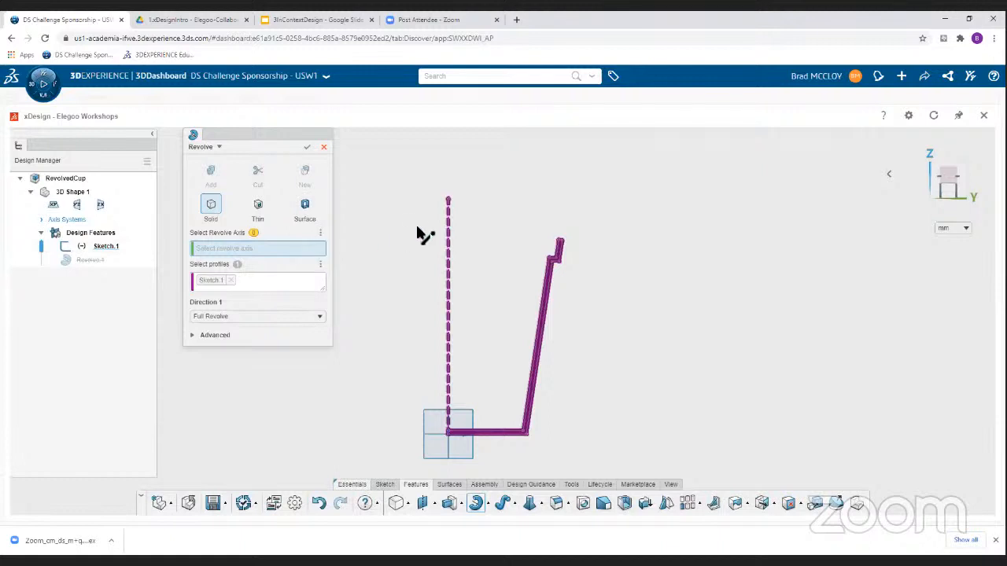
left_click(447, 229)
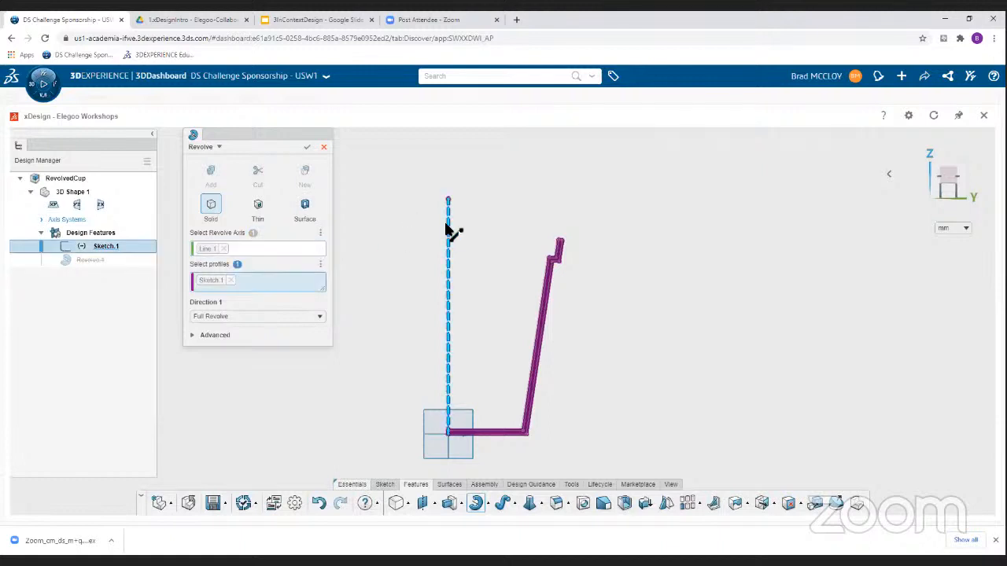
middle_click_drag(619, 294, 624, 346)
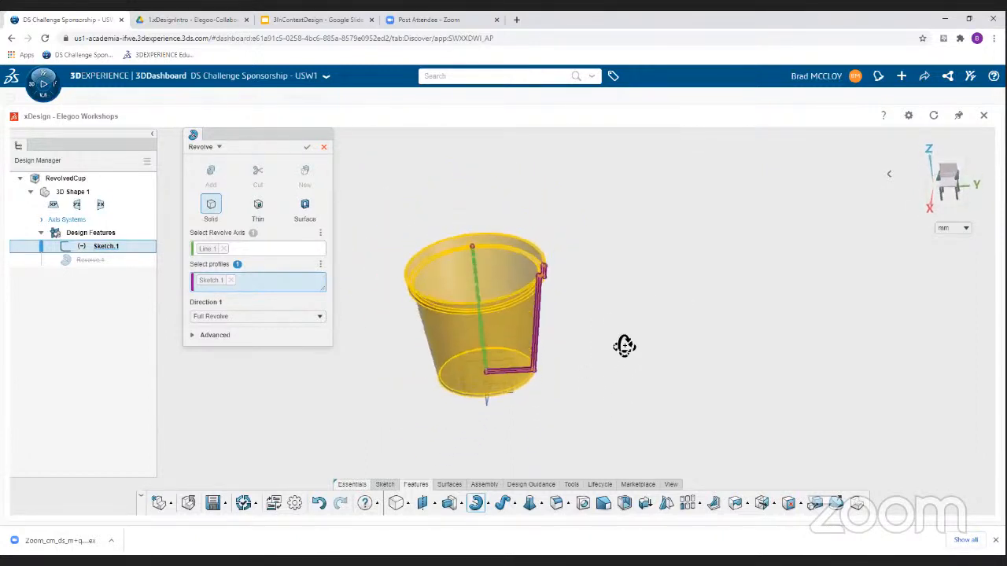
left_click(307, 148)
middle_click_drag(412, 310, 443, 243)
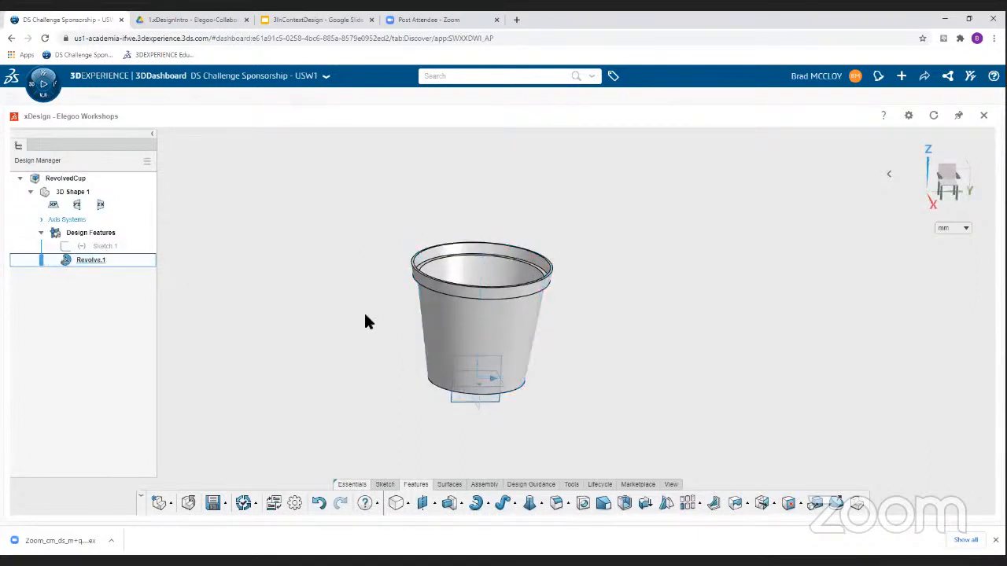
mouse_move(364, 315)
middle_mouse_down()
mouse_move(371, 375)
mouse_move(385, 321)
mouse_move(370, 319)
middle_mouse_up()
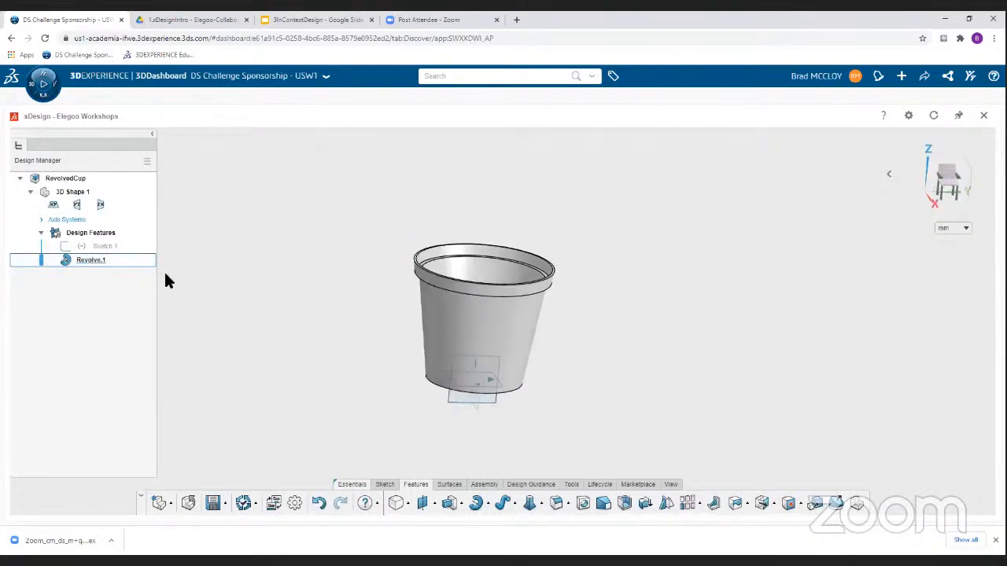
Reopen the cup's profile sketch and set the base diameter to 35 mm
left_click(101, 247)
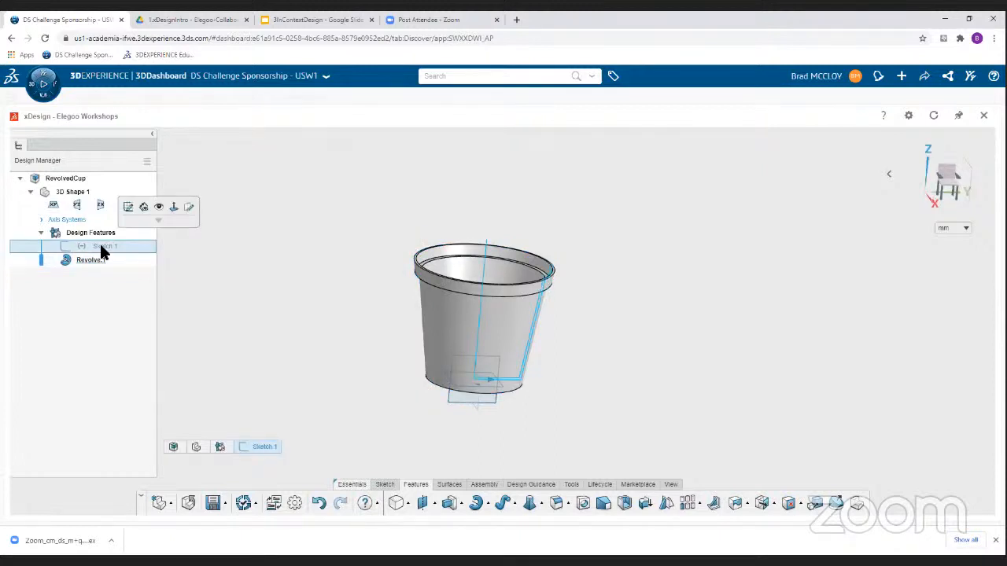
double_click(100, 246)
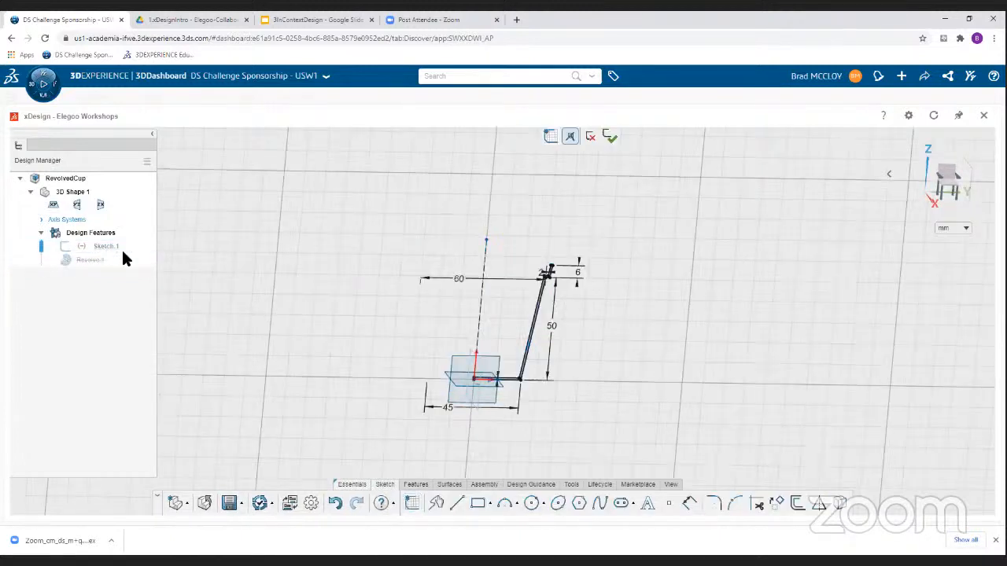
middle_click_drag(552, 419, 511, 397)
scroll(337, 365, "down", 5)
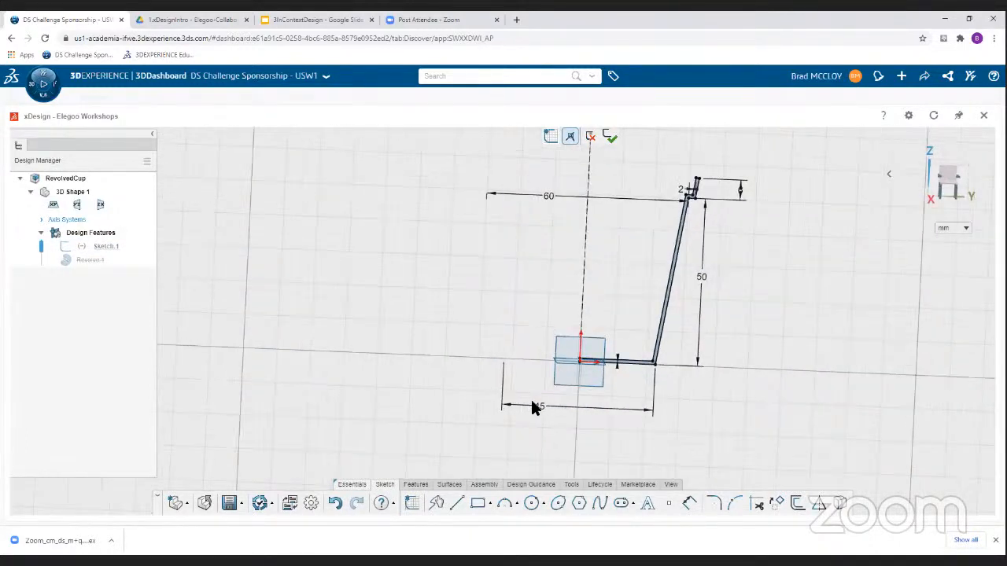
double_click(540, 406)
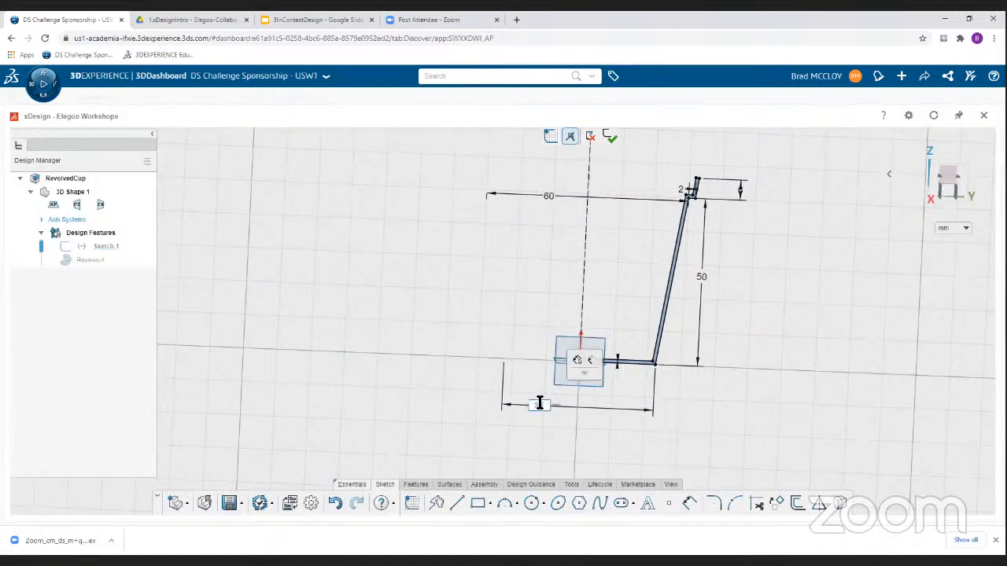
type("35")
key("Return")
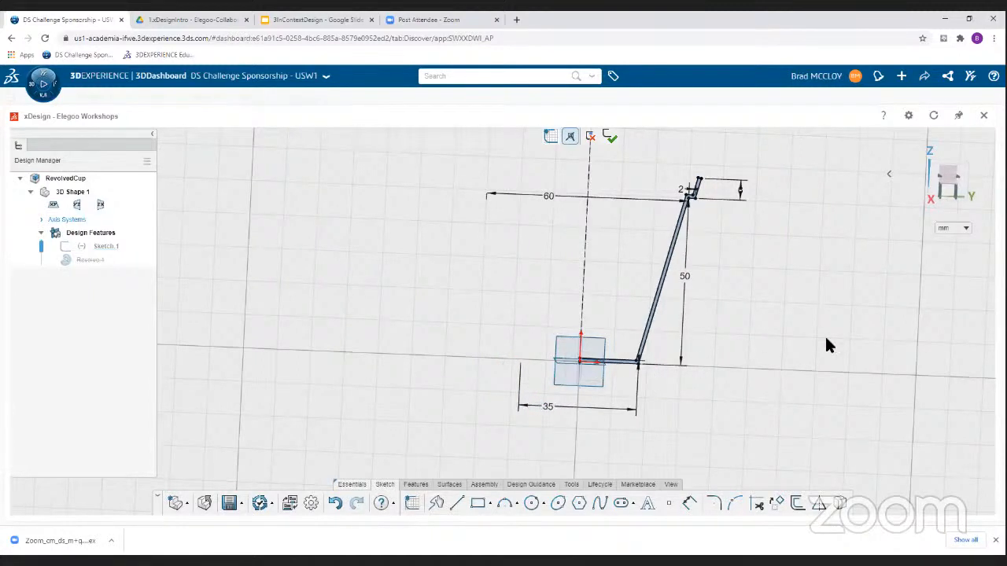
Set the slanted wall's height to 60 mm and exit the sketch to rebuild the revolved cup
double_click(683, 278)
type("60")
key("Return")
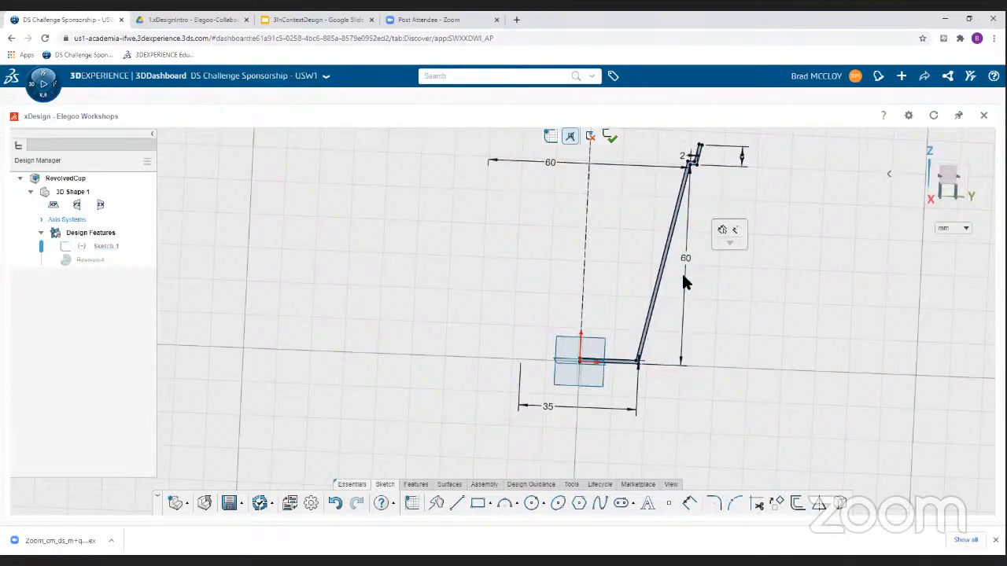
left_click(611, 138)
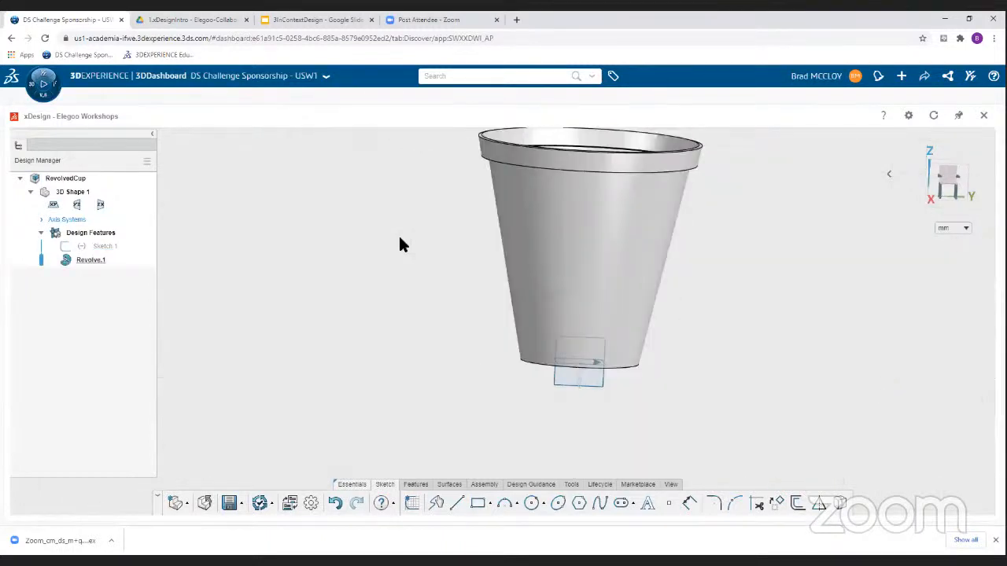
Examine the rebuilt cup's tapered wall, rim and interior from the side and from above
left_click(551, 242)
middle_click_drag(551, 241, 572, 252)
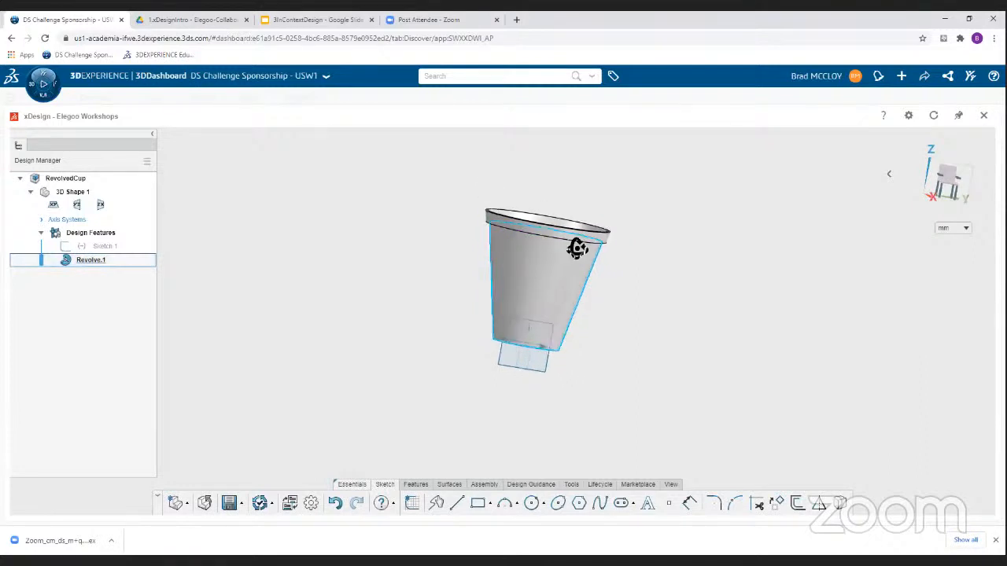
left_click(579, 247)
middle_click_drag(580, 247, 508, 235)
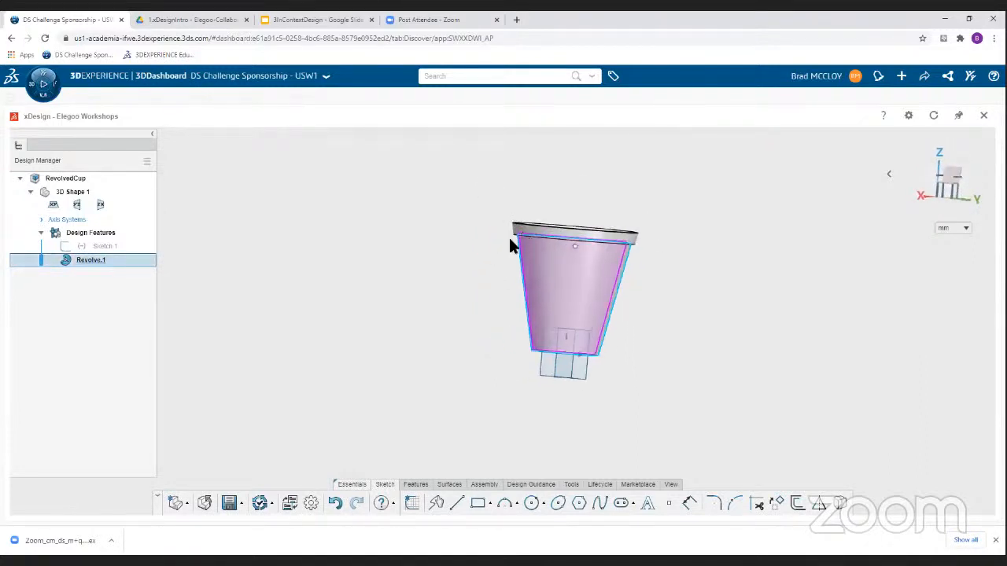
left_click(291, 317)
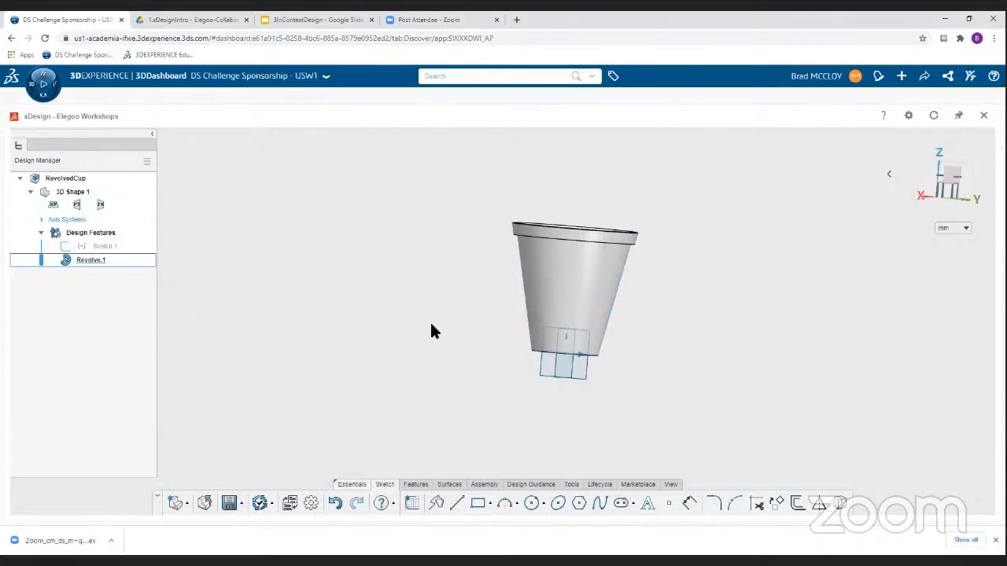
middle_click_drag(431, 331, 454, 390)
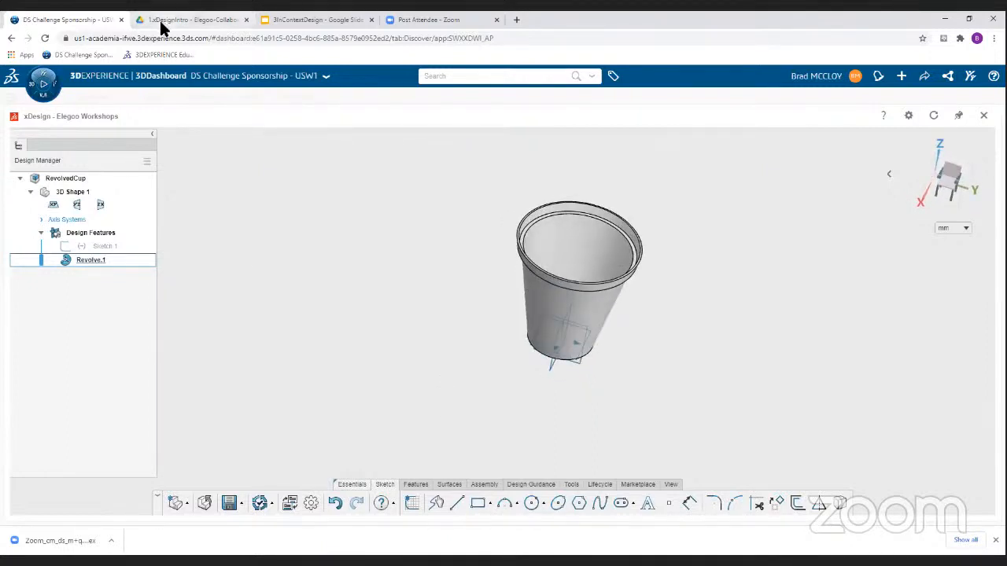
middle_click_drag(346, 263, 472, 287)
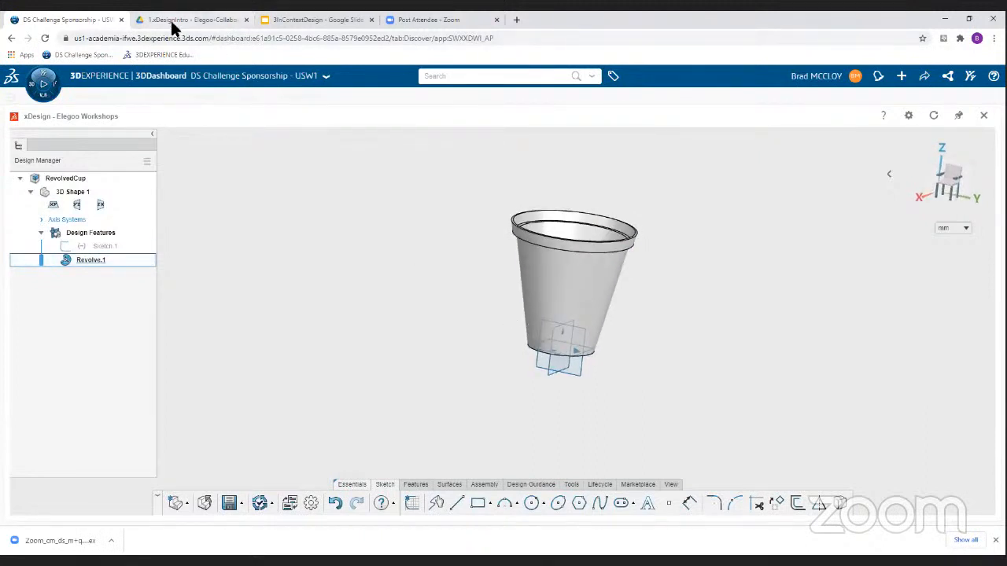
Switch to the 3InContextDesign presentation in Google Slides, present it full screen and advance to the Assemblies slide
left_click(293, 22)
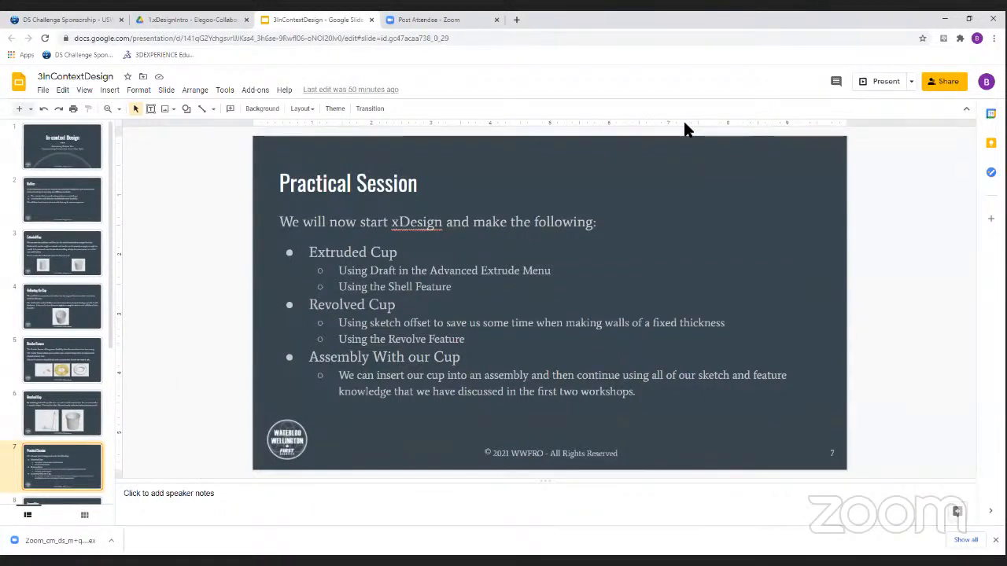
left_click(866, 85)
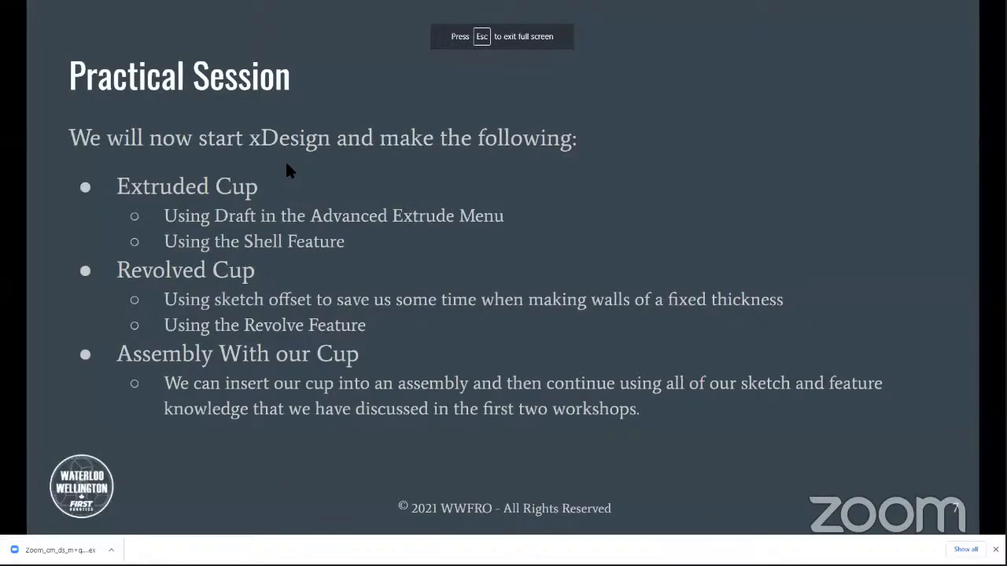
key("Right")
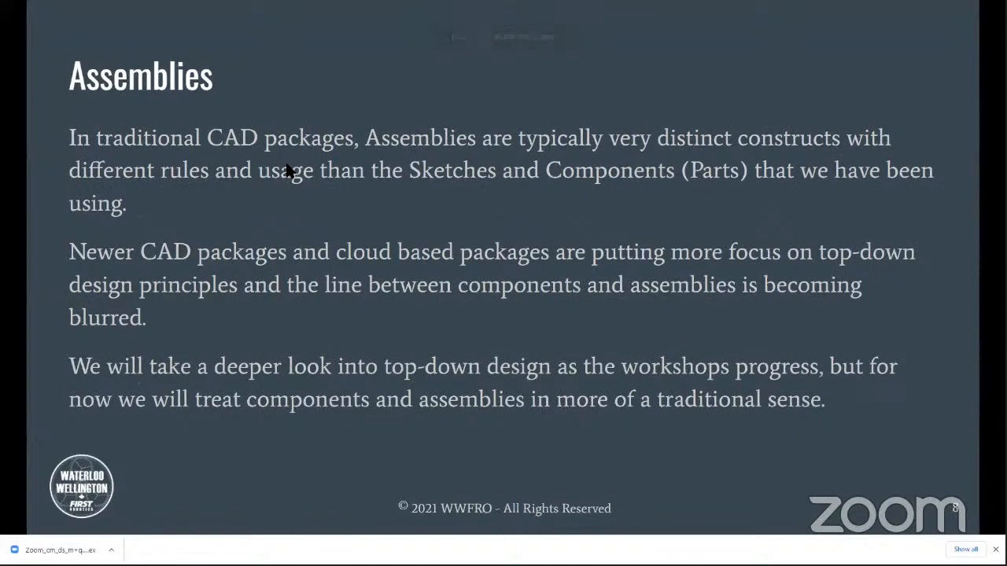
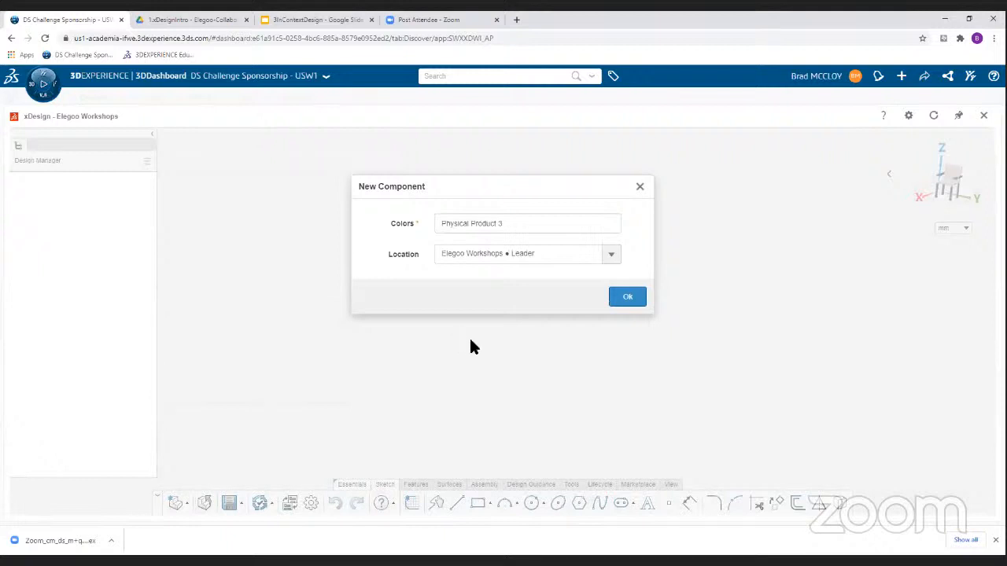
Name the new component CupTool and create it in the Elegoo Workshops location
left_click(518, 223)
triple_click(519, 223)
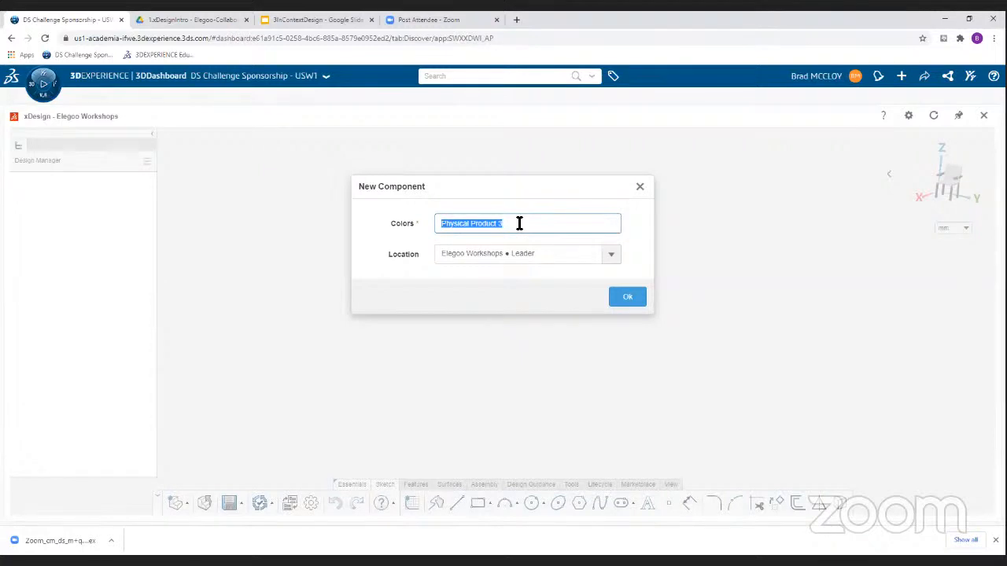
type("CupTool")
left_click(630, 298)
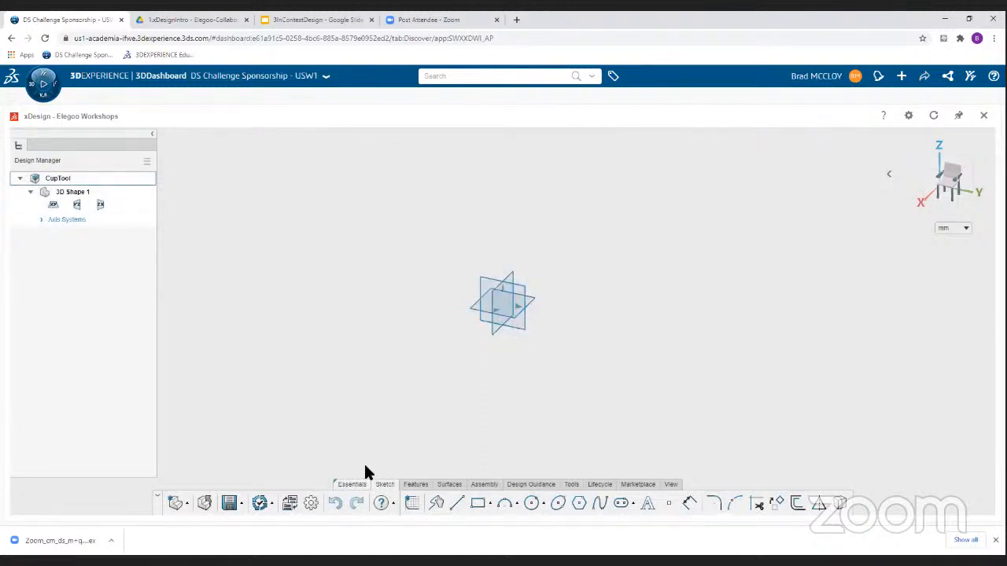
Start inserting an existing component into the CupTool assembly and look through the available products for the revolved cup
left_click(484, 486)
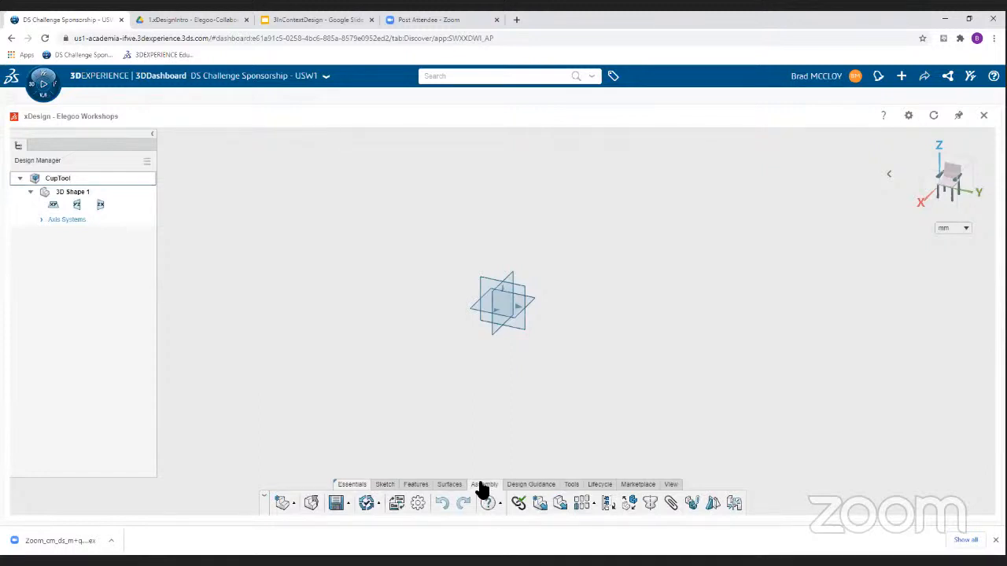
left_click(560, 506)
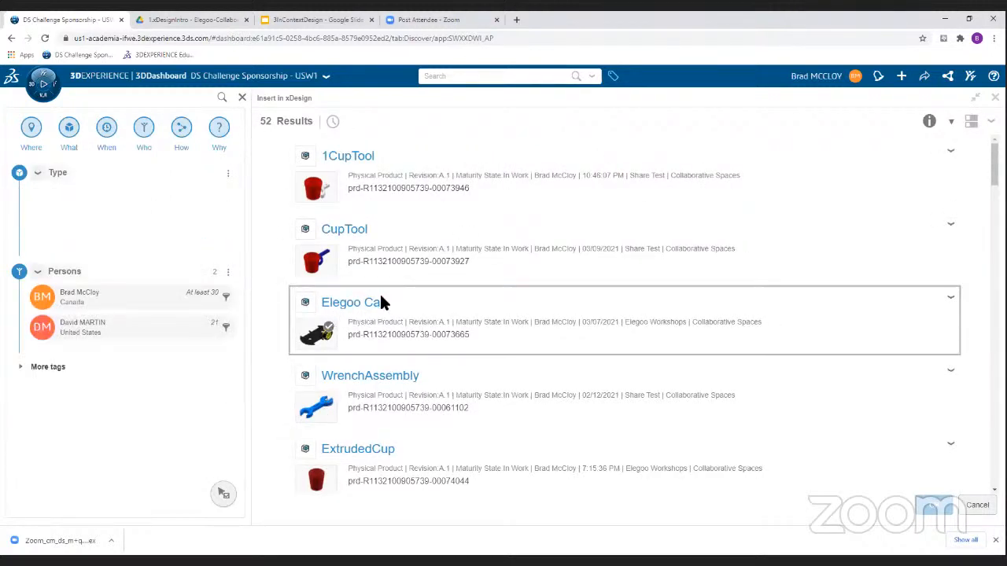
scroll(382, 304, "down", 2)
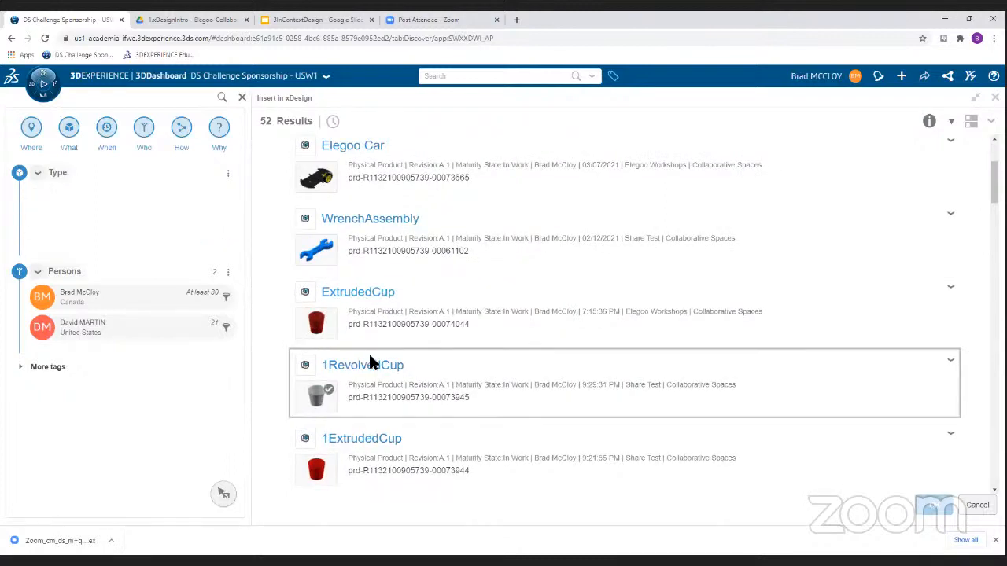
scroll(373, 364, "down", 2)
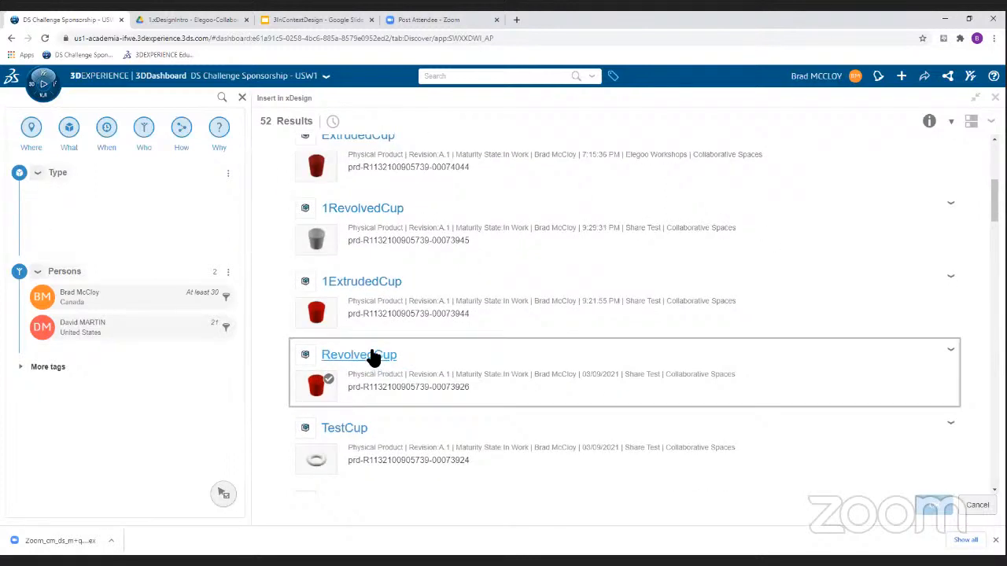
scroll(364, 266, "up", 4)
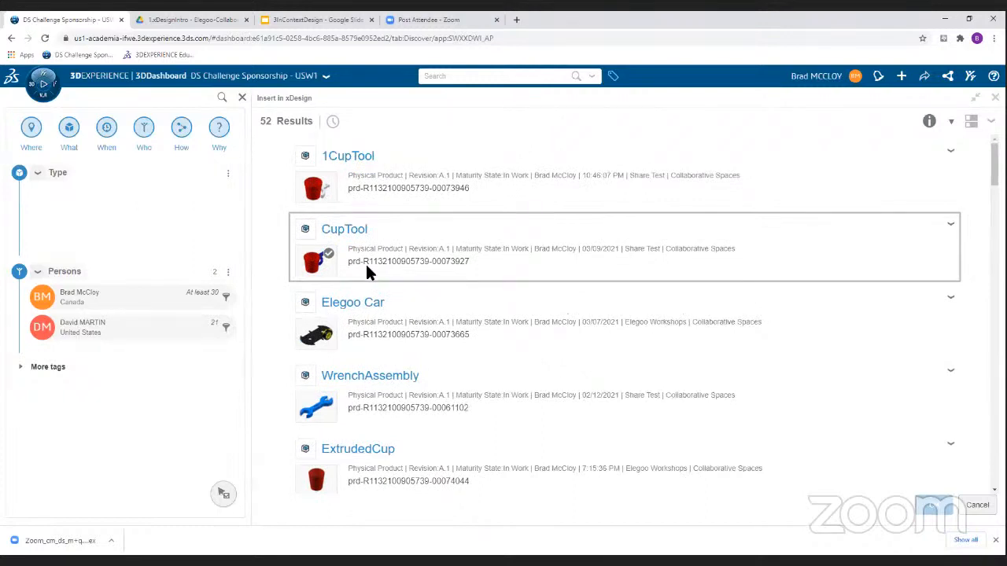
scroll(365, 266, "down", 13)
scroll(374, 260, "up", 13)
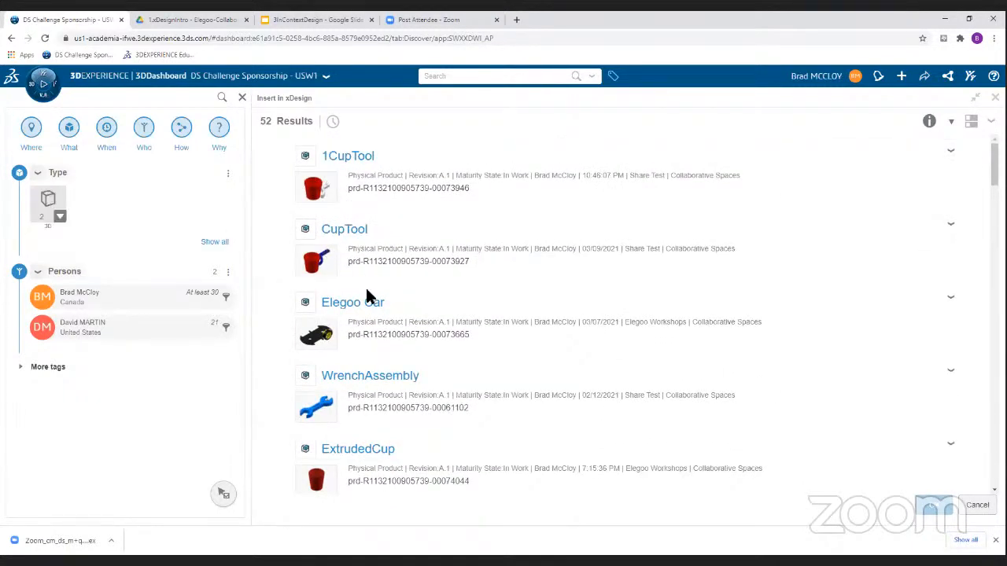
scroll(389, 451, "down", 2)
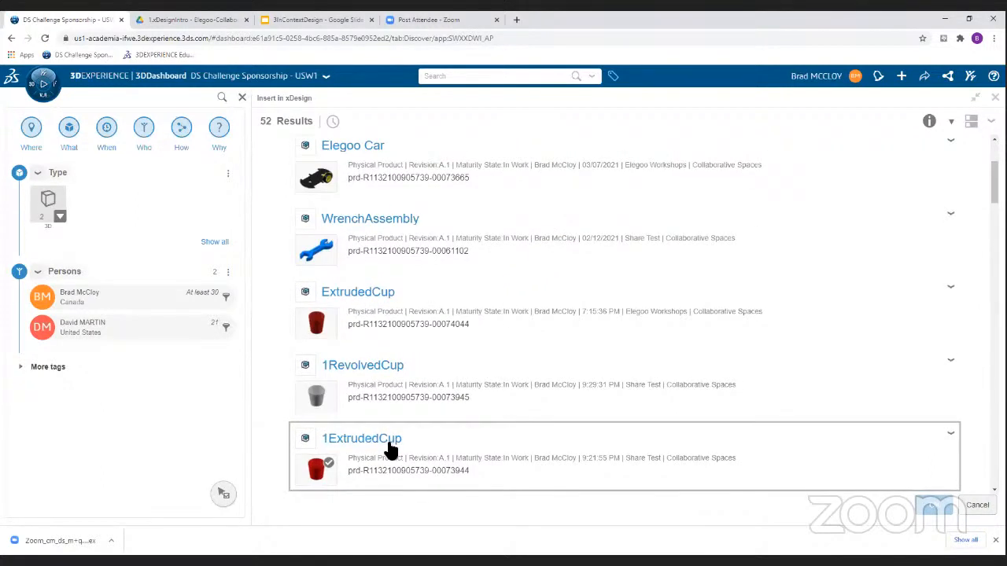
Choose 1RevolvedCup from the search results and insert it into the CupTool assembly
left_click(365, 369)
left_click(362, 367)
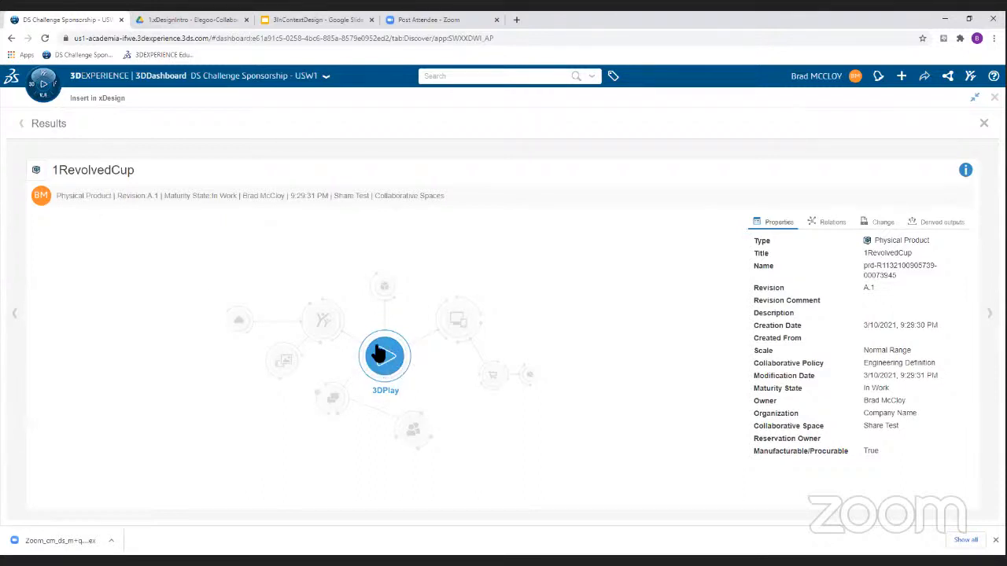
left_click(21, 125)
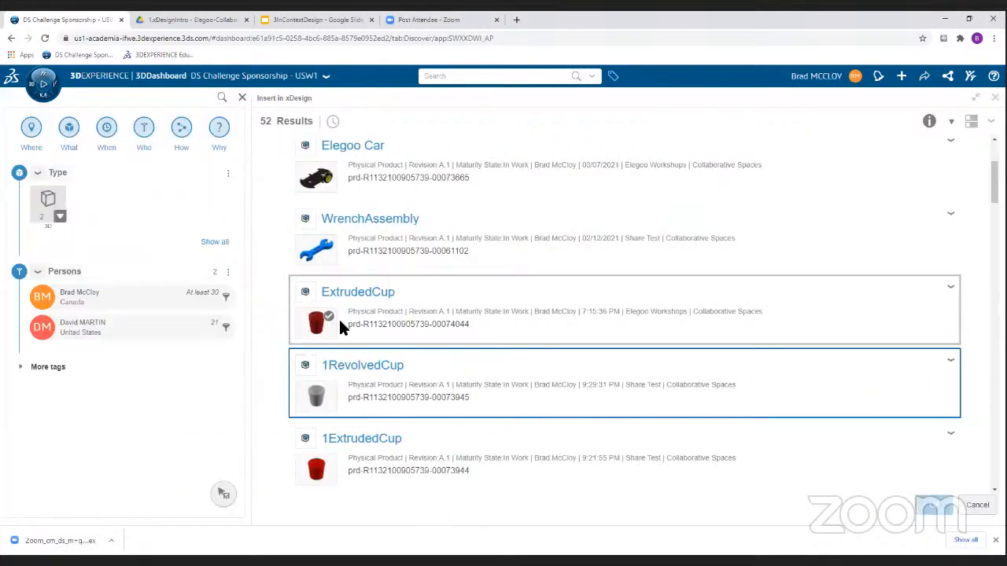
left_click(350, 376)
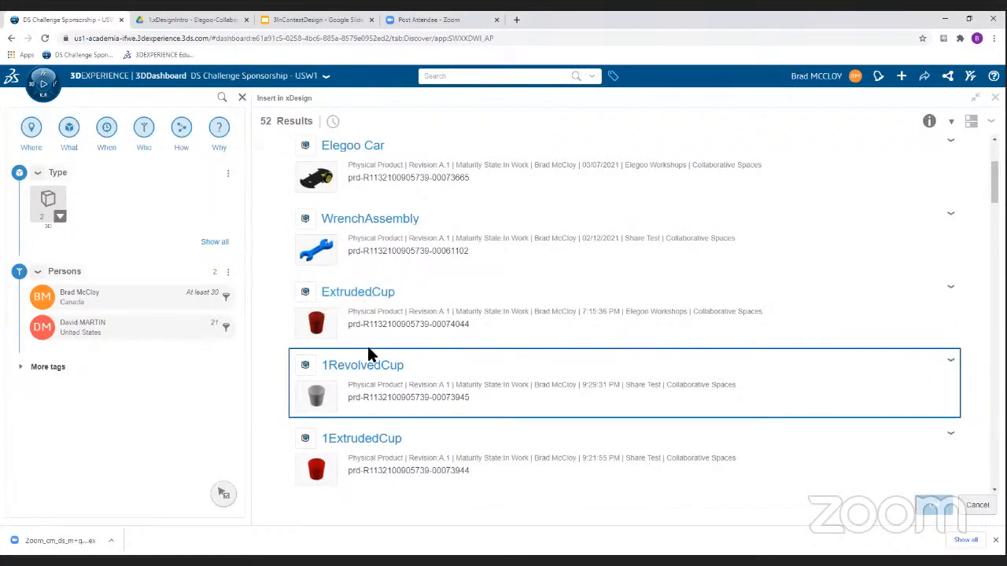
left_click(314, 405)
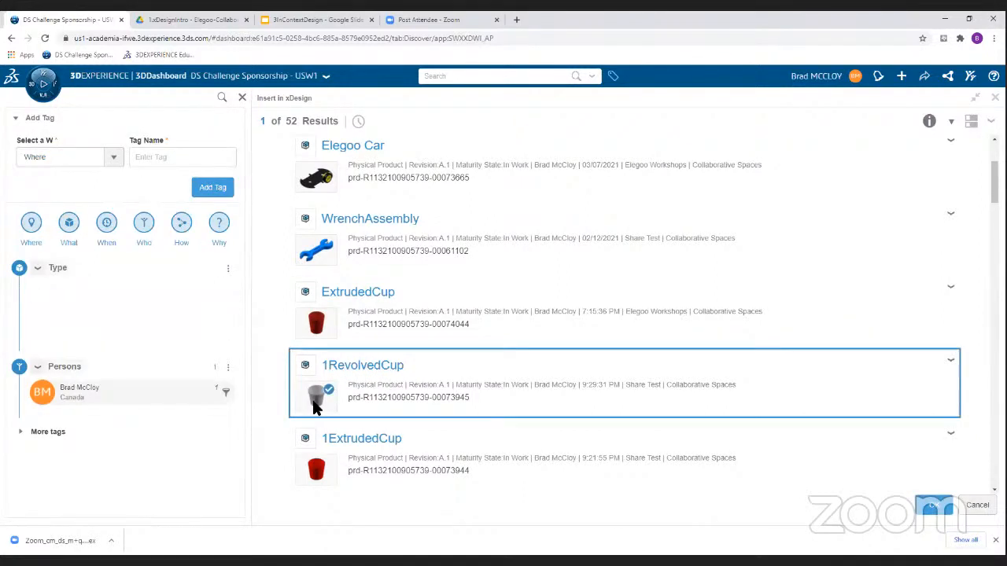
left_click(934, 508)
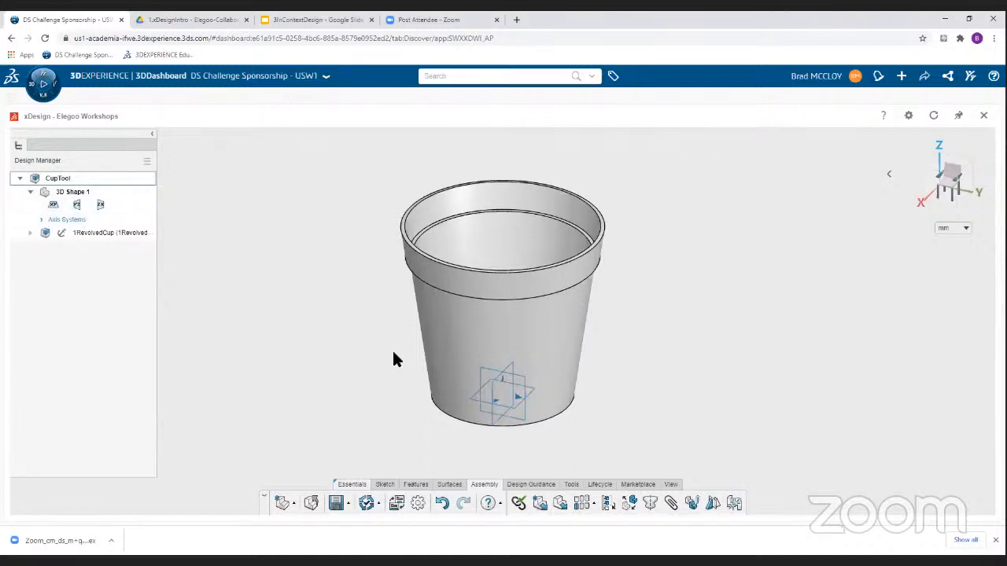
Create a reference plane offset 20 mm upward from the horizontal base plane at the cup's bottom
mouse_move(354, 372)
middle_mouse_down()
mouse_move(373, 366)
mouse_move(358, 449)
mouse_move(364, 373)
middle_mouse_up()
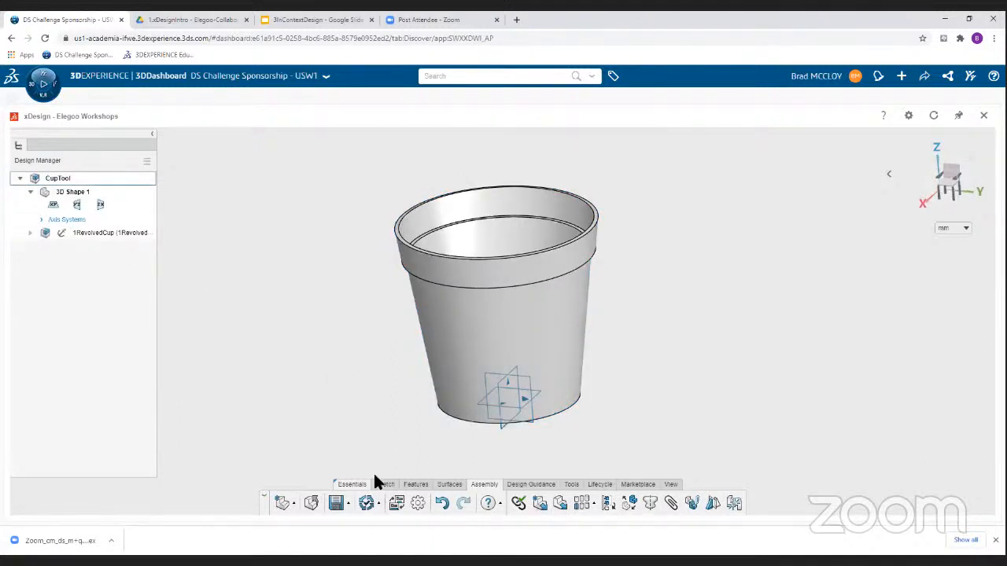
mouse_move(367, 413)
middle_mouse_down()
mouse_move(393, 416)
mouse_move(379, 411)
middle_mouse_up()
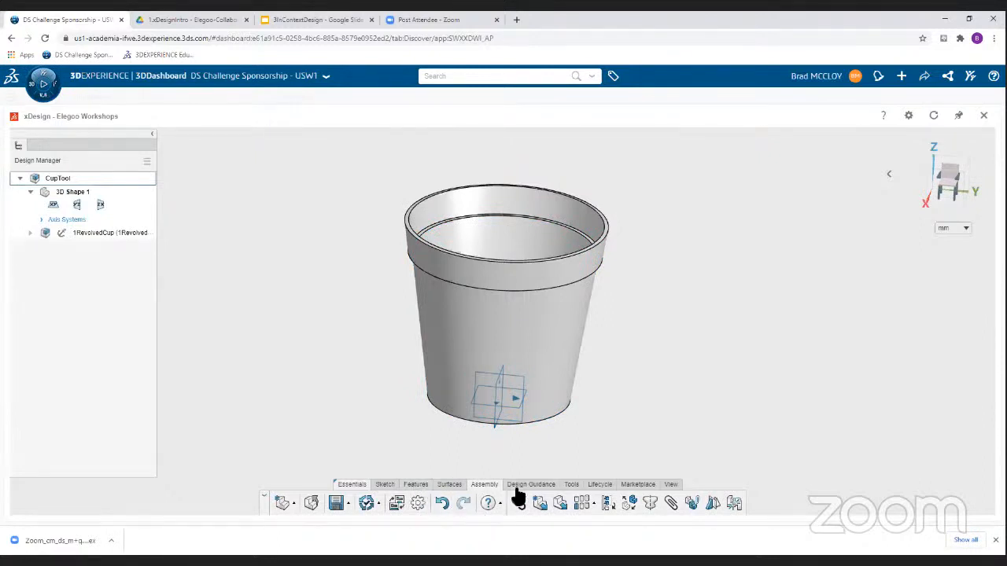
left_click(415, 484)
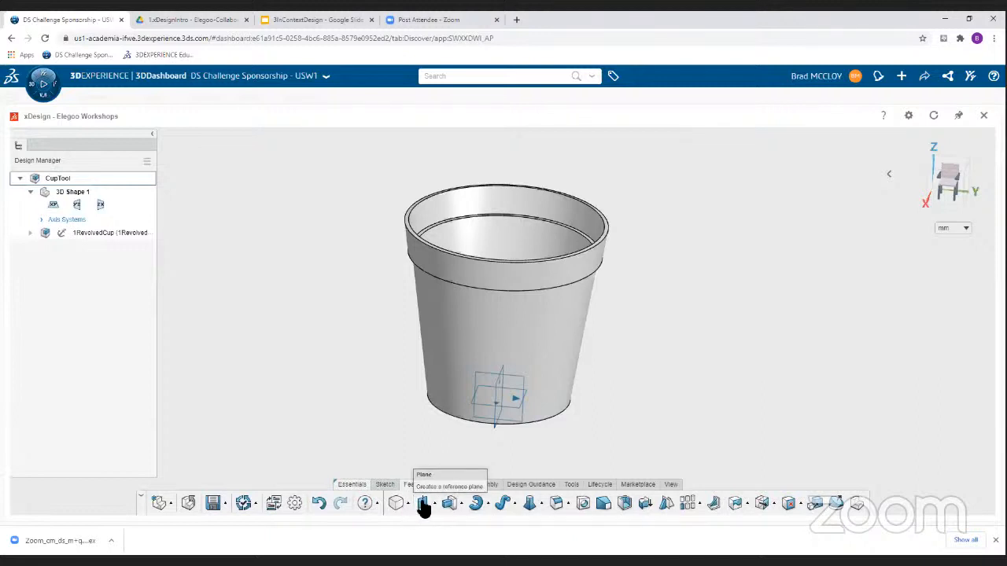
left_click(423, 508)
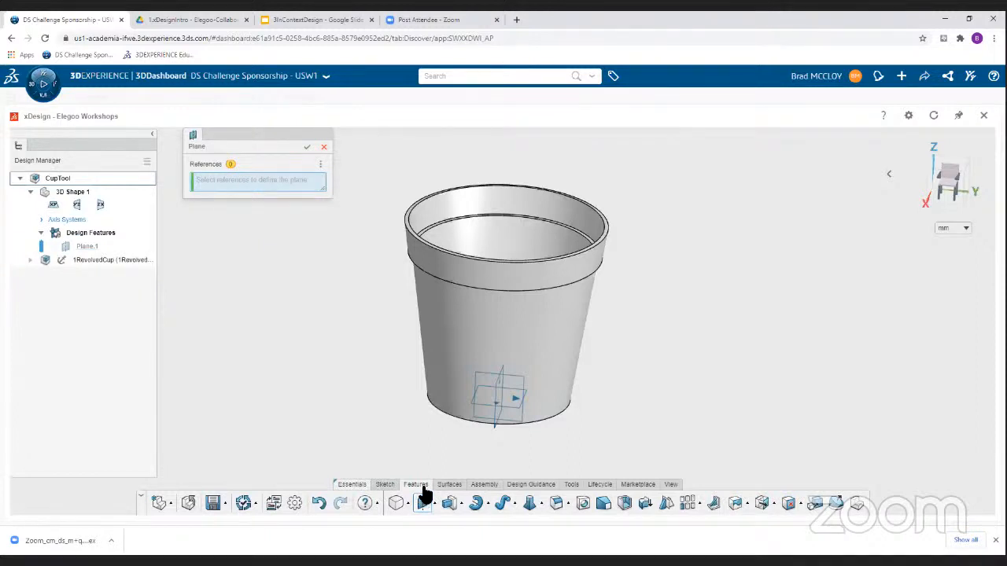
left_click(512, 408)
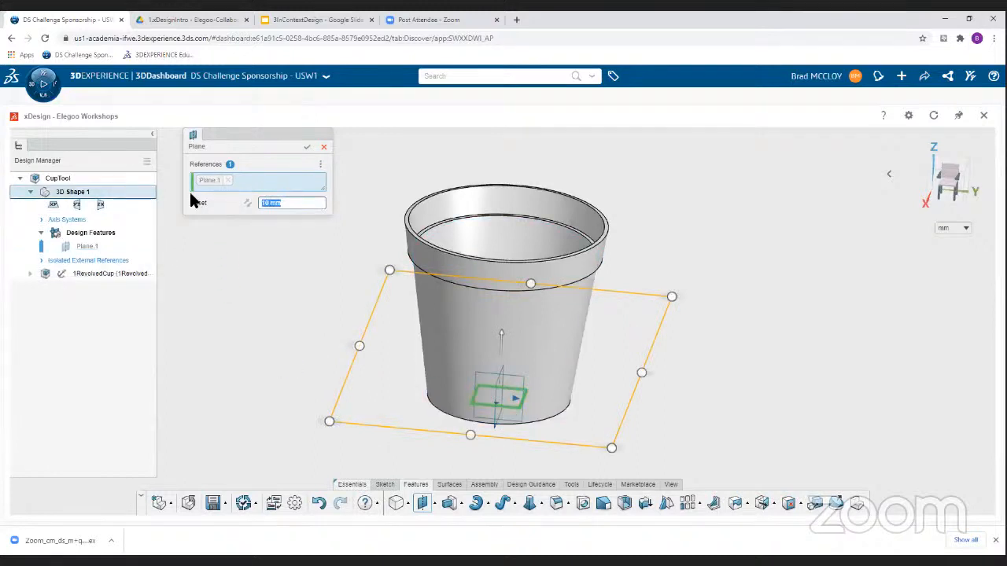
middle_click_drag(292, 314, 288, 280)
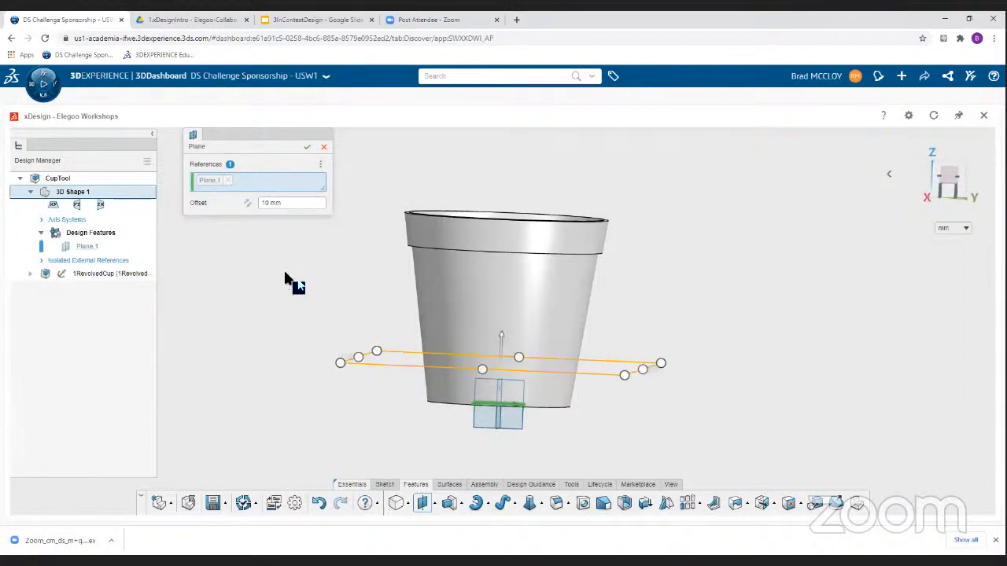
double_click(283, 203)
type("20")
key("Return")
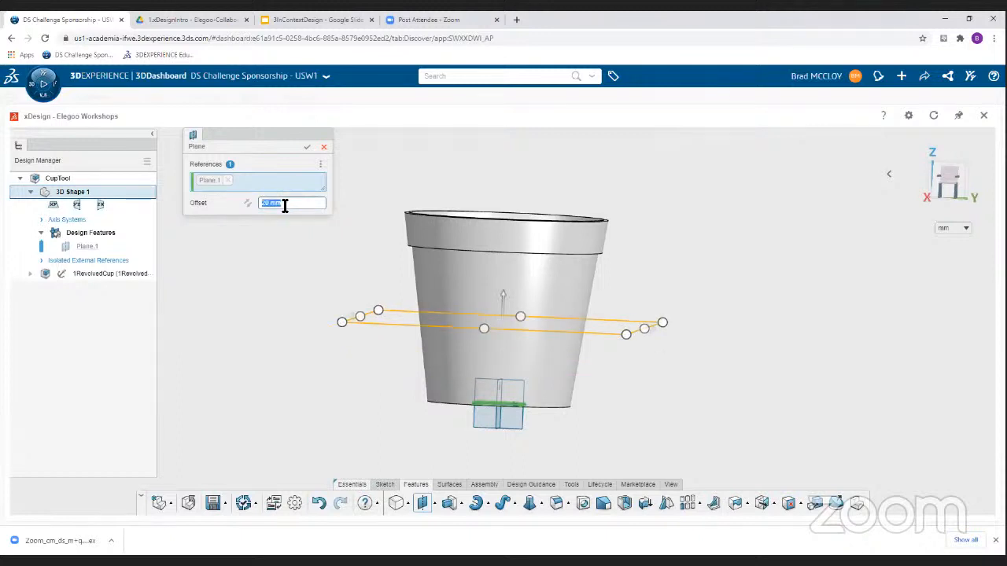
middle_click_drag(518, 362, 499, 349)
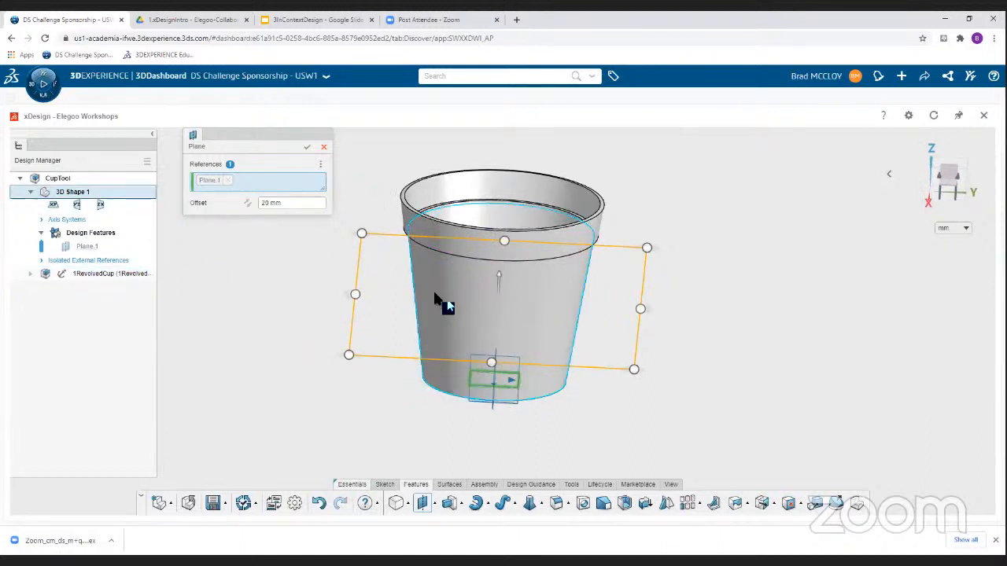
left_click(307, 149)
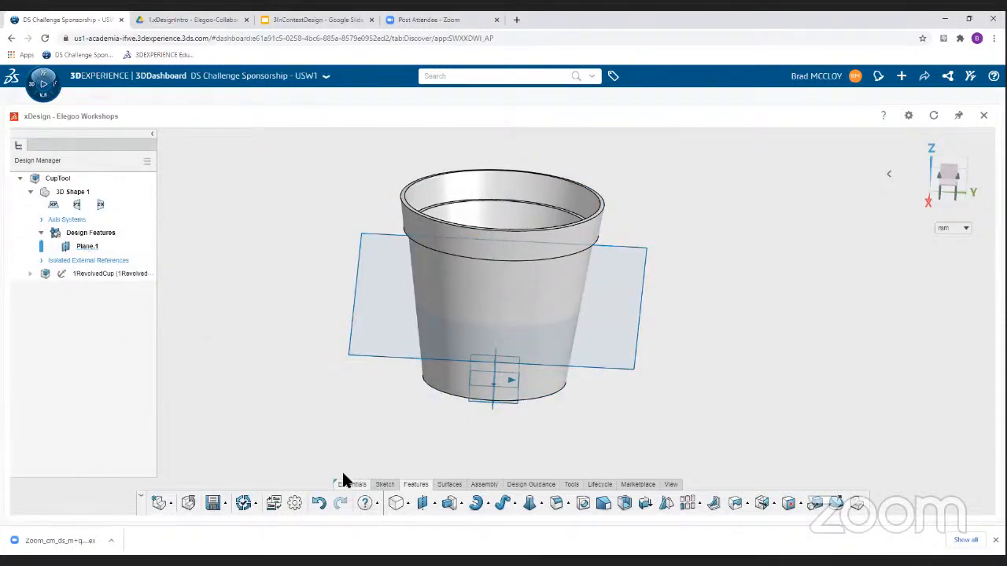
Sketch a circle on the new offset plane, centred on the origin and drawn larger than the cup's rim
left_click(385, 485)
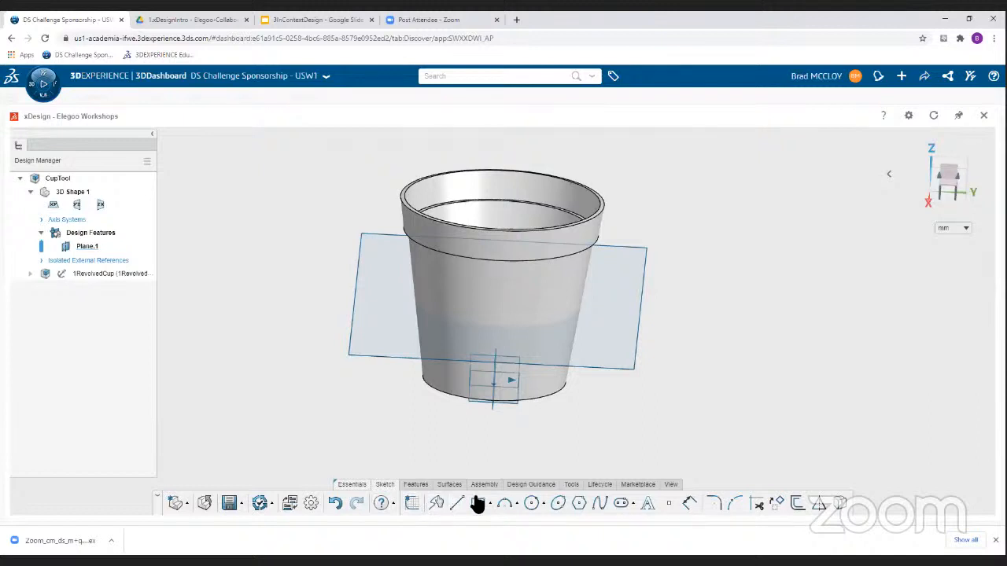
left_click(530, 504)
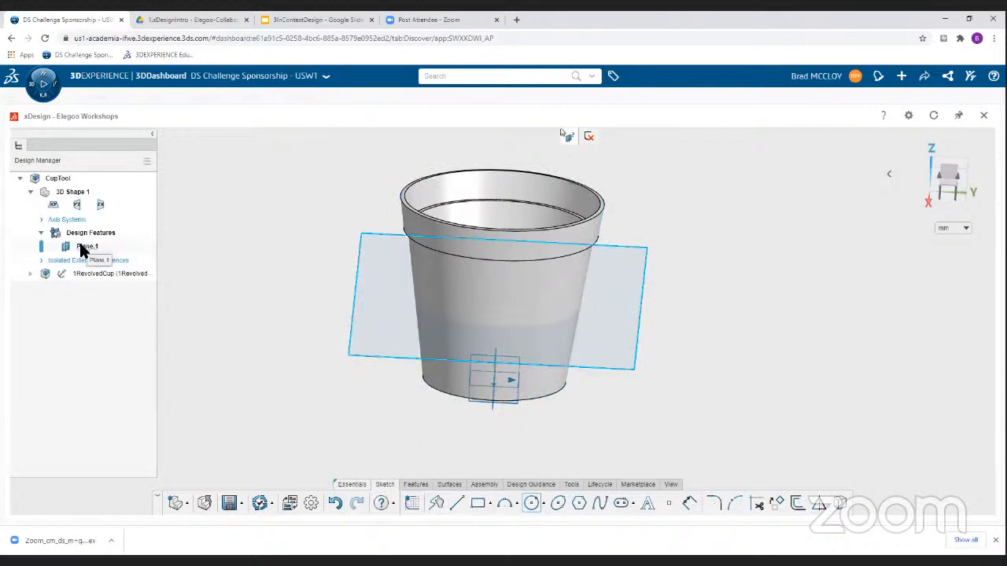
left_click(357, 305)
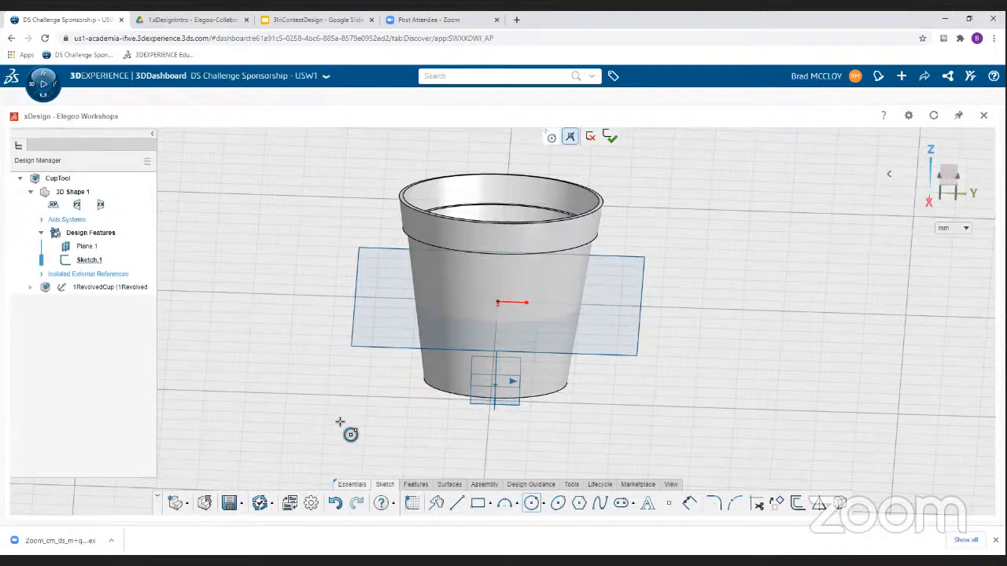
mouse_move(370, 394)
middle_mouse_down()
mouse_move(357, 424)
mouse_move(357, 500)
middle_mouse_up()
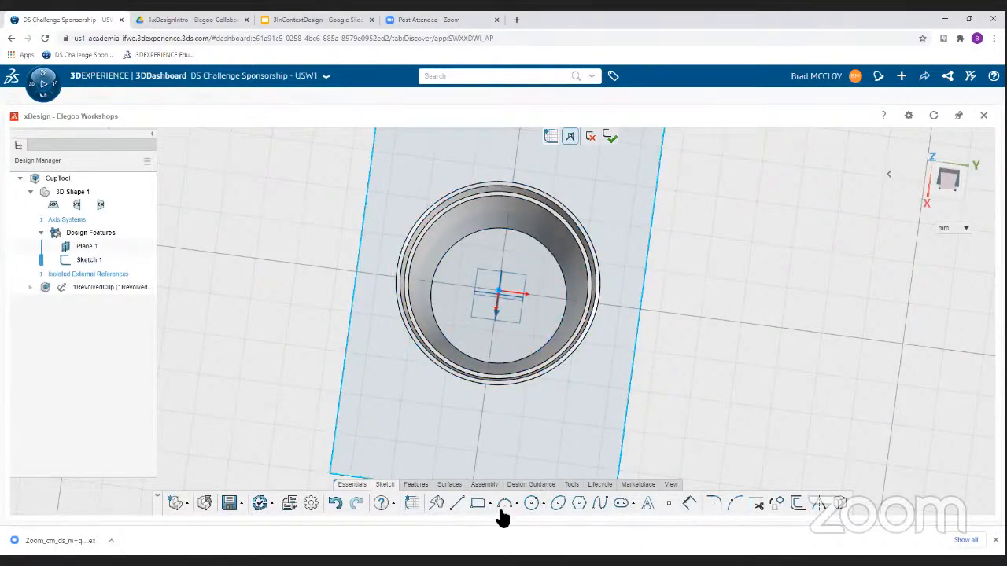
left_click(531, 504)
left_click(498, 295)
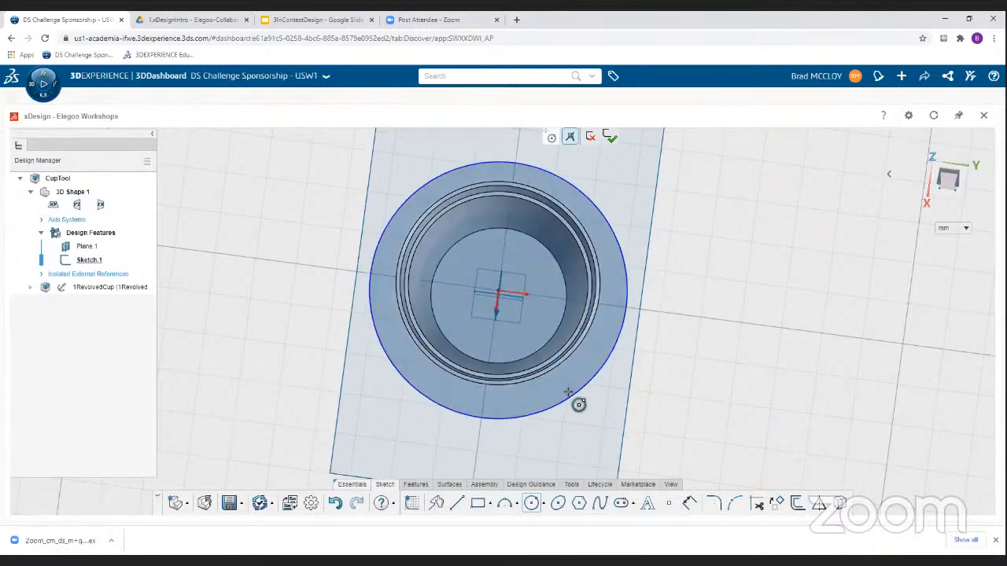
left_click(568, 391)
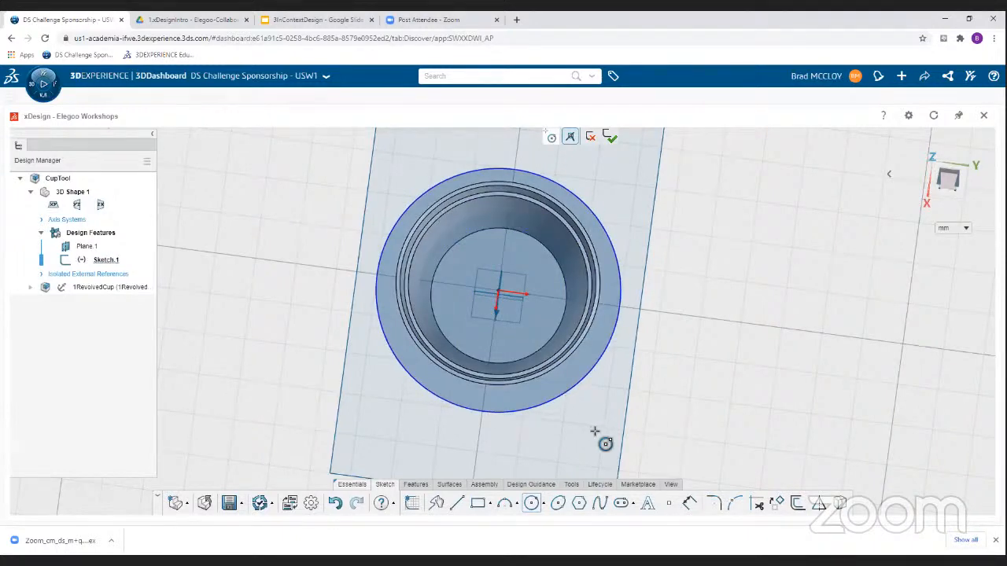
mouse_move(598, 421)
middle_mouse_down()
mouse_move(609, 324)
mouse_move(614, 354)
middle_mouse_up()
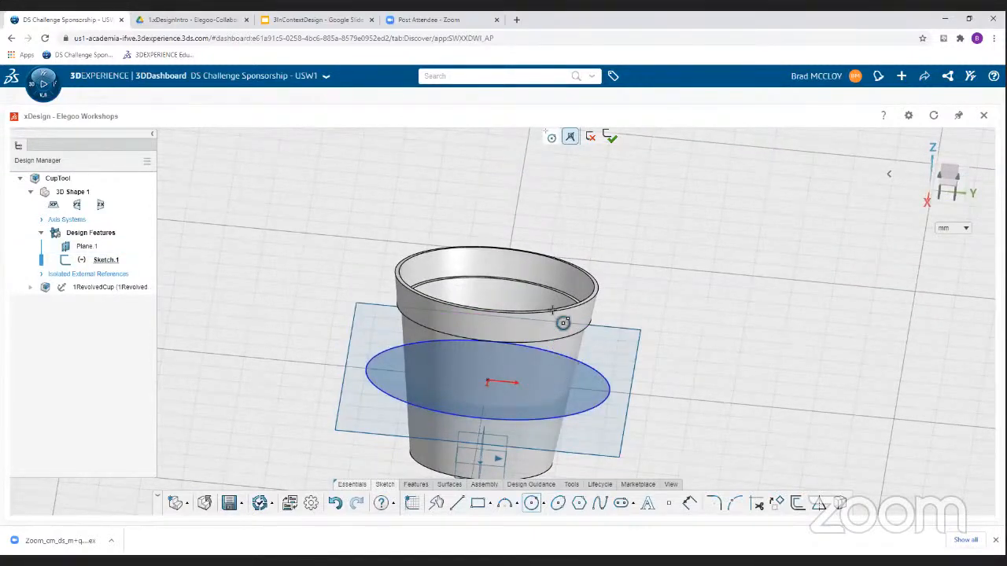
key("Escape")
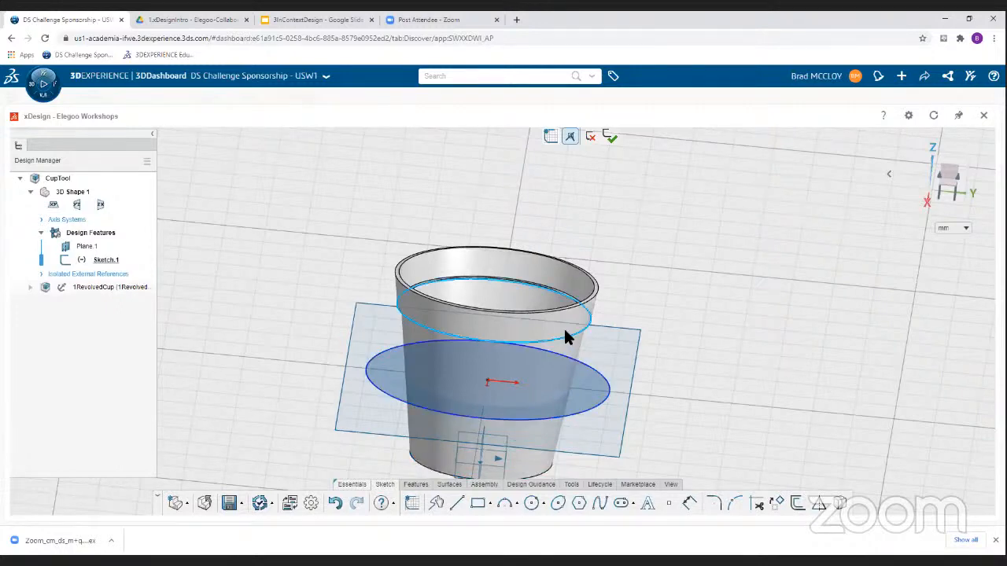
Constrain the circle to the cup's tapered outer wall and convert it to construction geometry
mouse_move(697, 353)
middle_mouse_down()
mouse_move(668, 348)
mouse_move(681, 319)
mouse_move(683, 336)
middle_mouse_up()
mouse_move(394, 392)
middle_mouse_down()
mouse_move(344, 405)
mouse_move(389, 389)
middle_mouse_up()
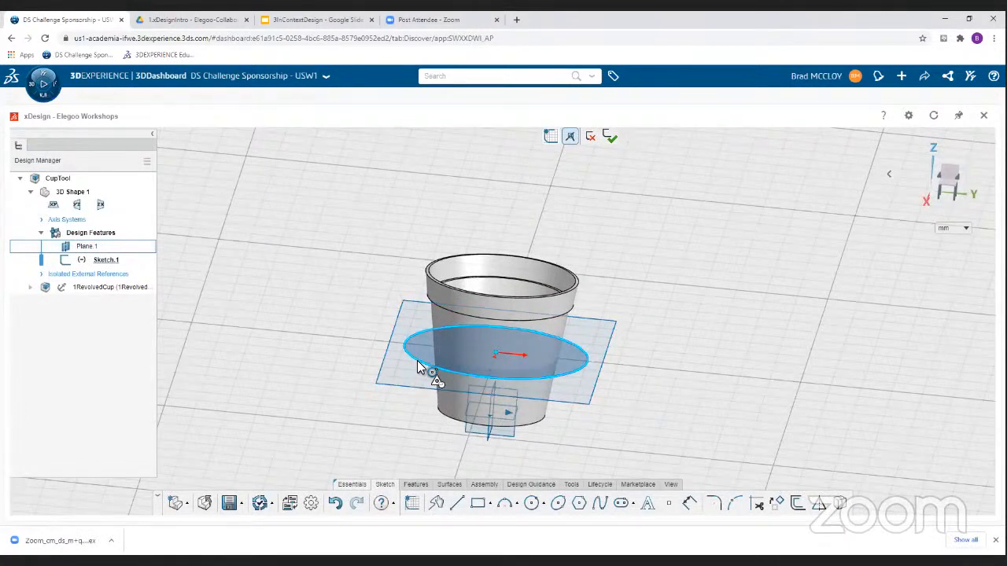
left_click(419, 368)
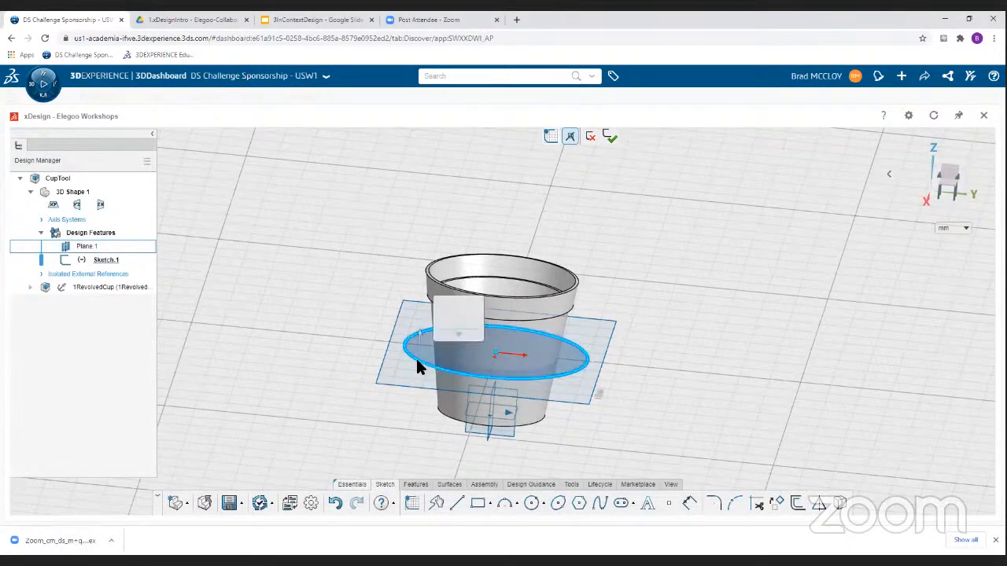
left_click(562, 336)
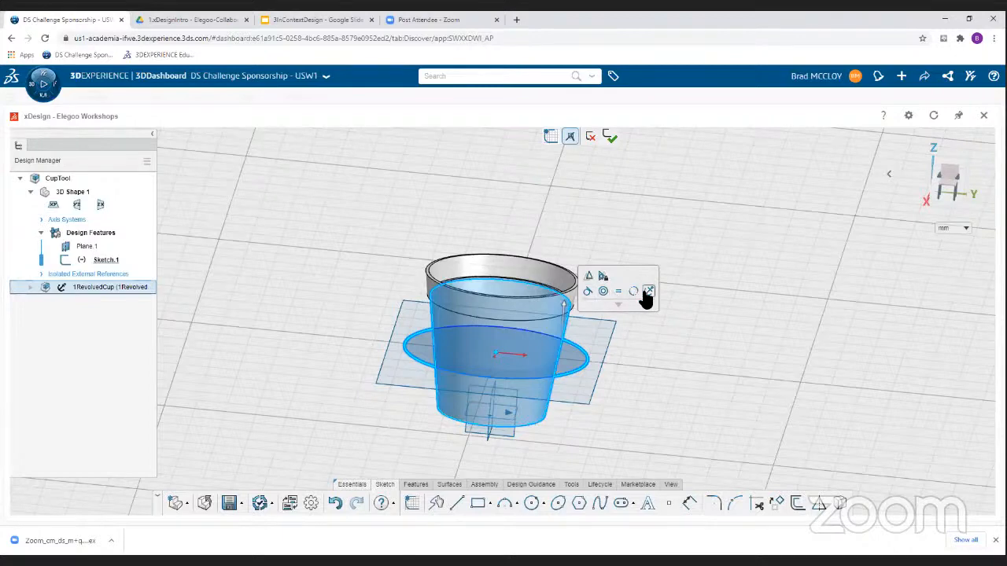
left_click(587, 297)
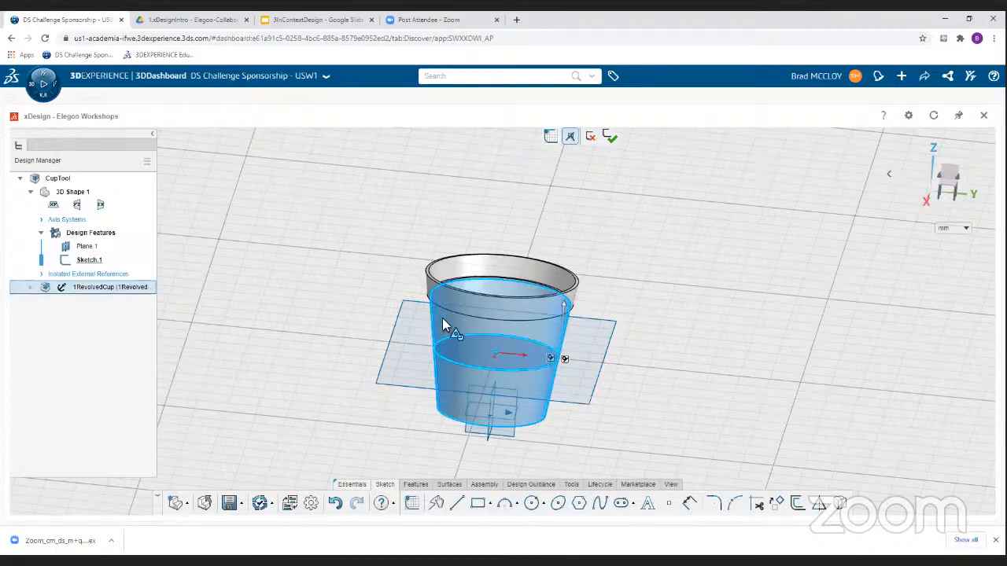
middle_click_drag(421, 367, 407, 405)
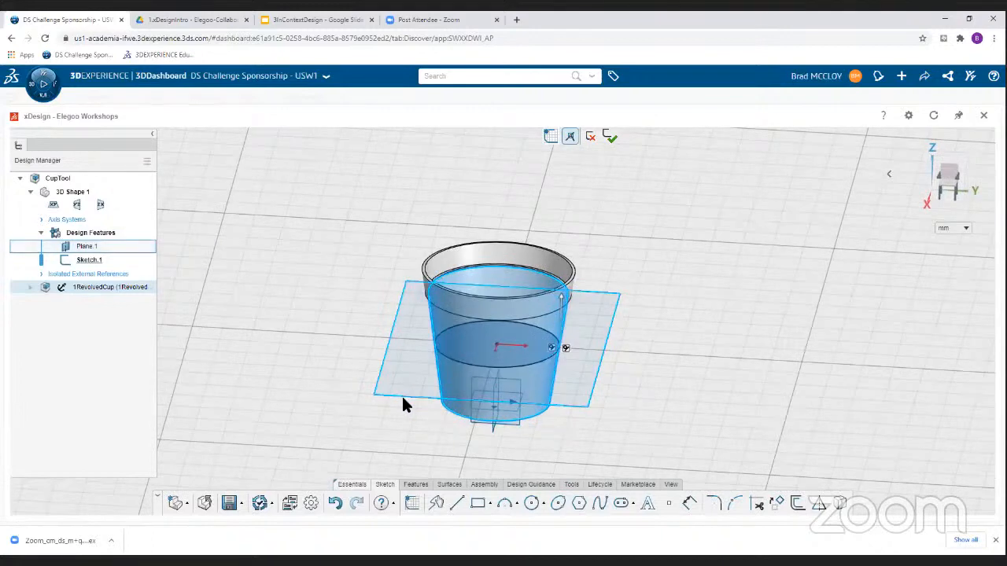
left_click(459, 363)
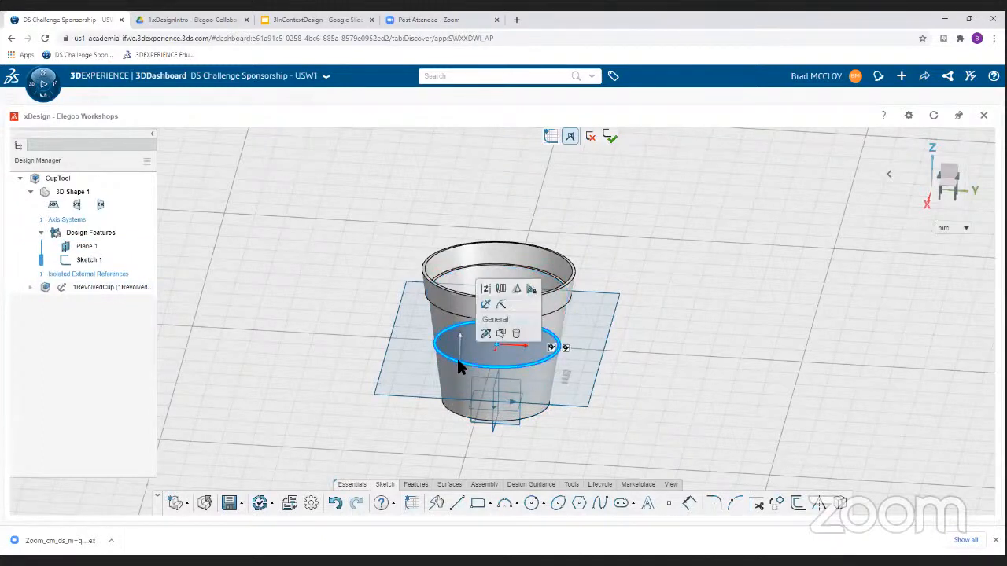
left_click(487, 290)
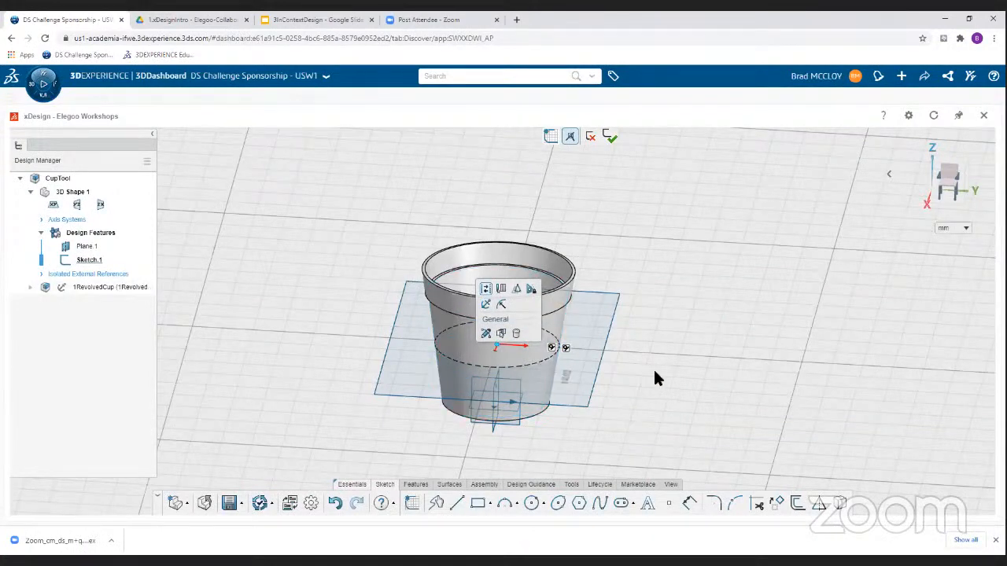
Offset the construction circle outward by 10 mm
mouse_move(685, 389)
middle_mouse_down()
mouse_move(687, 434)
mouse_move(688, 398)
mouse_move(668, 391)
mouse_move(690, 400)
mouse_move(721, 370)
mouse_move(669, 396)
mouse_move(690, 454)
mouse_move(693, 399)
mouse_move(650, 407)
middle_mouse_up()
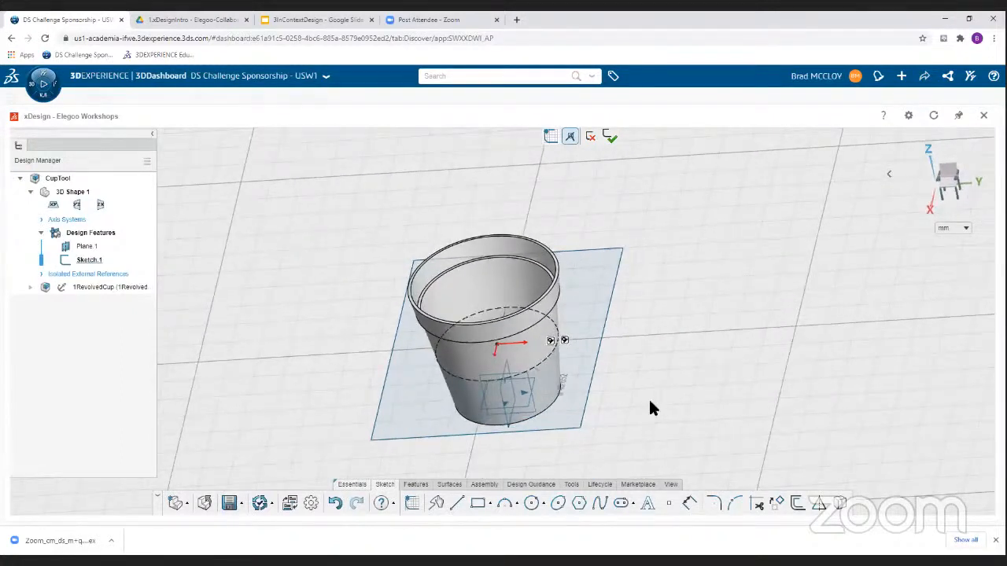
left_click(796, 505)
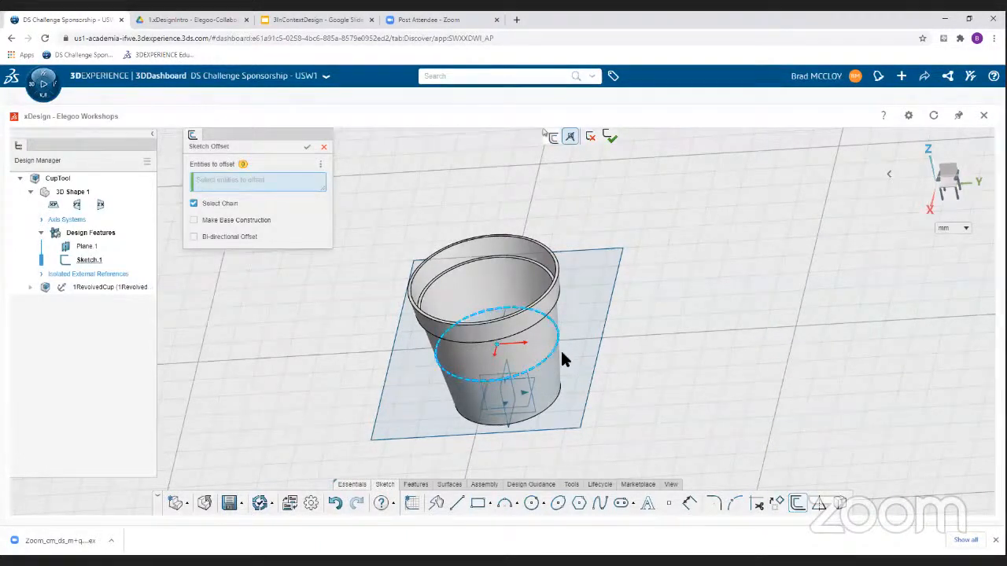
left_click(556, 349)
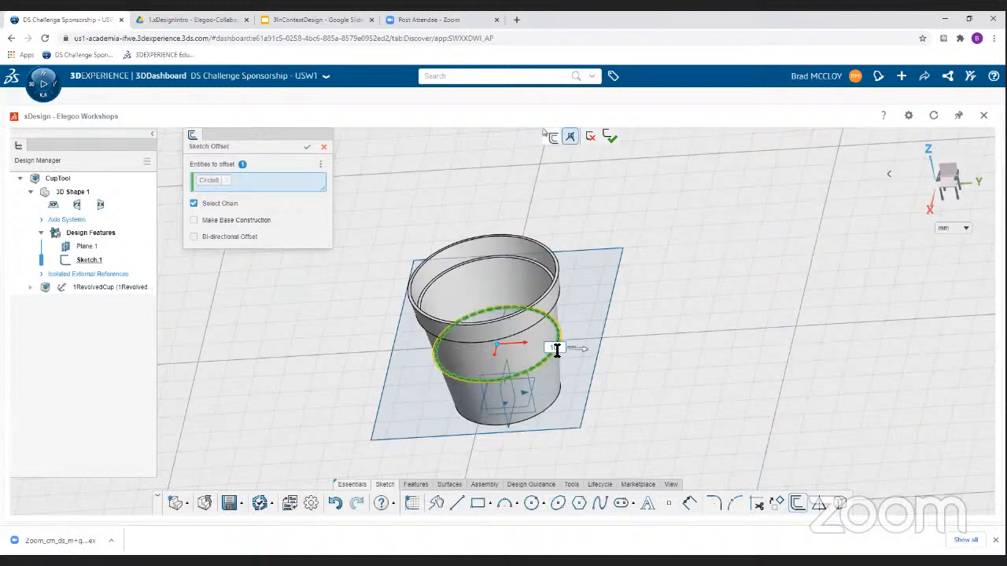
key("Return")
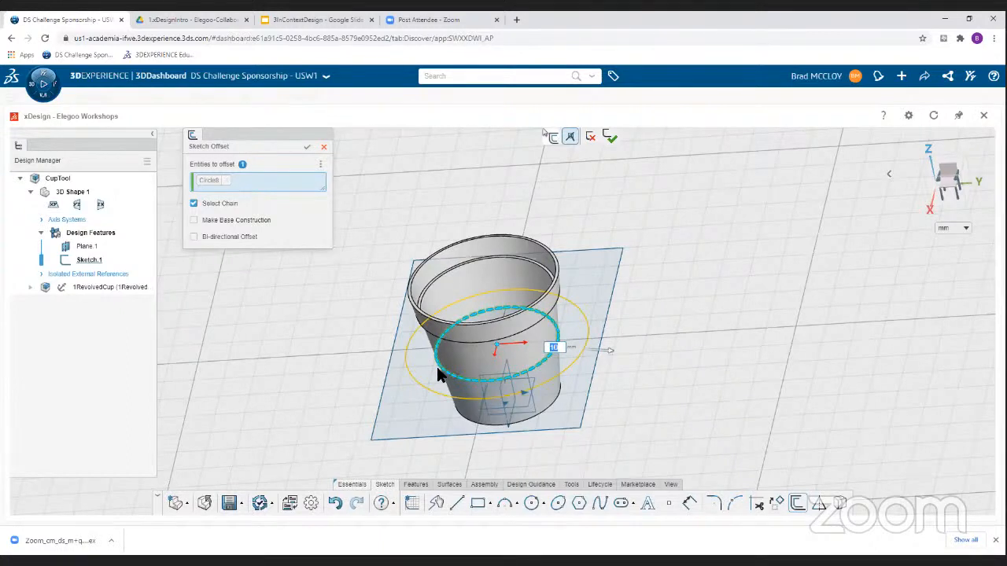
left_click(308, 148)
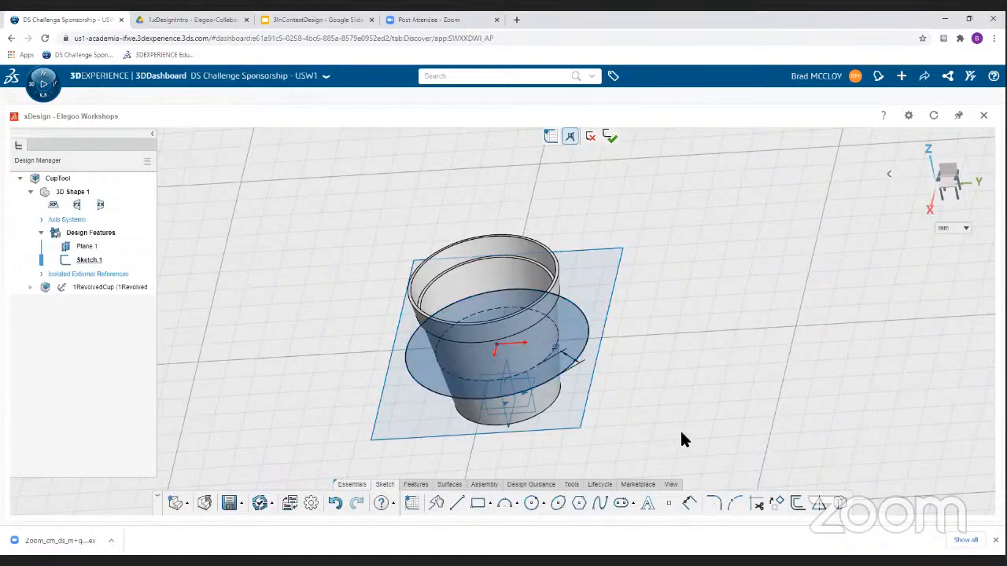
Offset the outer solid circle outward by 11 mm to form a second, larger concentric circle
left_click(798, 504)
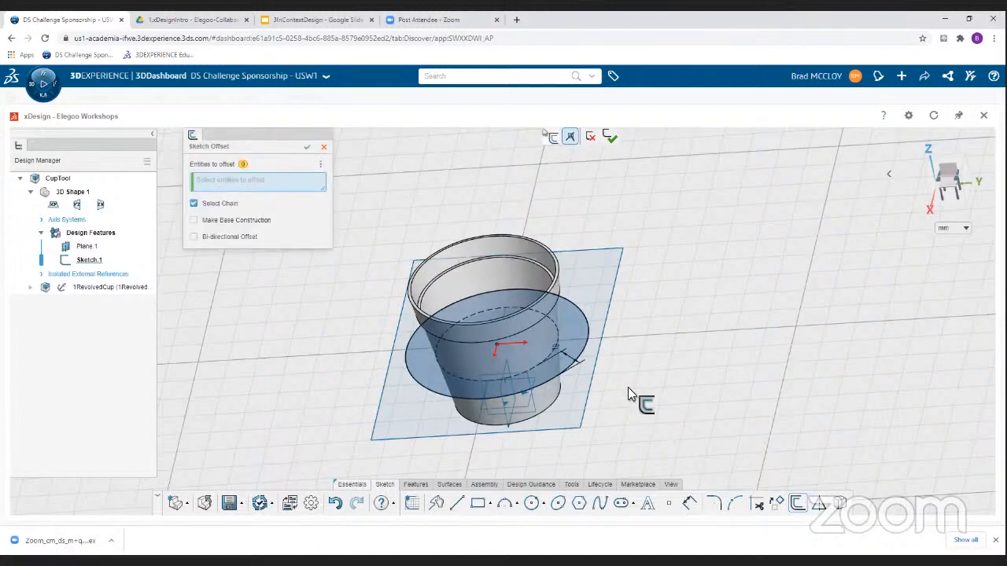
left_click(588, 340)
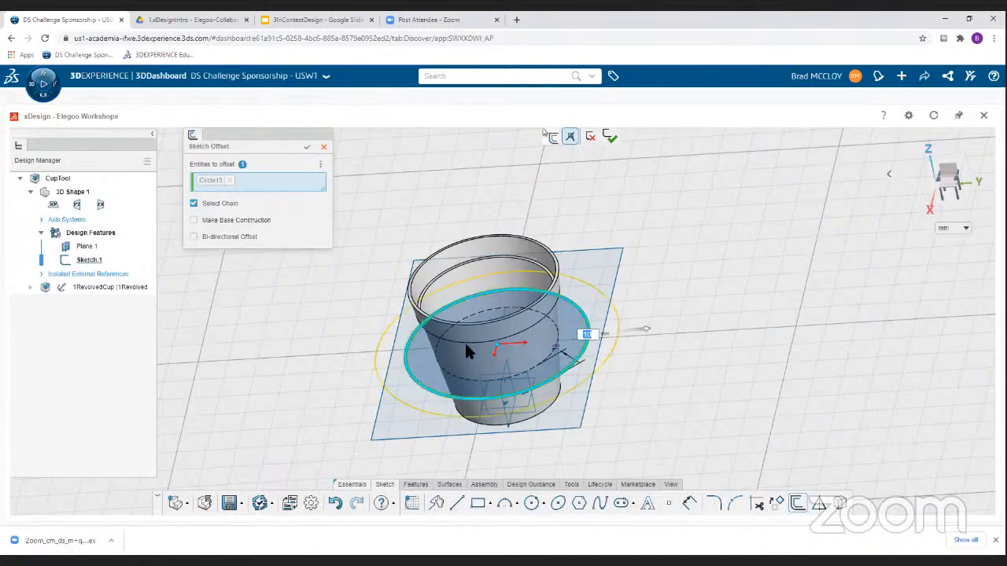
left_click(586, 337)
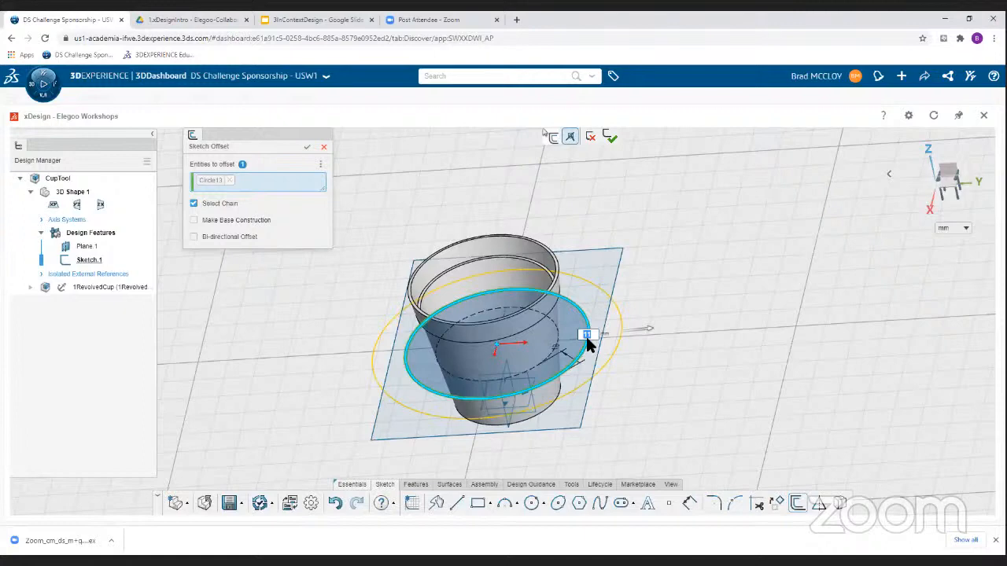
key("Return")
Draw a short horizontal line joining the two offset circles on their negative X side, level with the origin
mouse_move(650, 346)
middle_mouse_down()
mouse_move(684, 413)
mouse_move(699, 406)
mouse_move(703, 348)
mouse_move(681, 371)
mouse_move(695, 396)
mouse_move(666, 404)
mouse_move(674, 338)
middle_mouse_up()
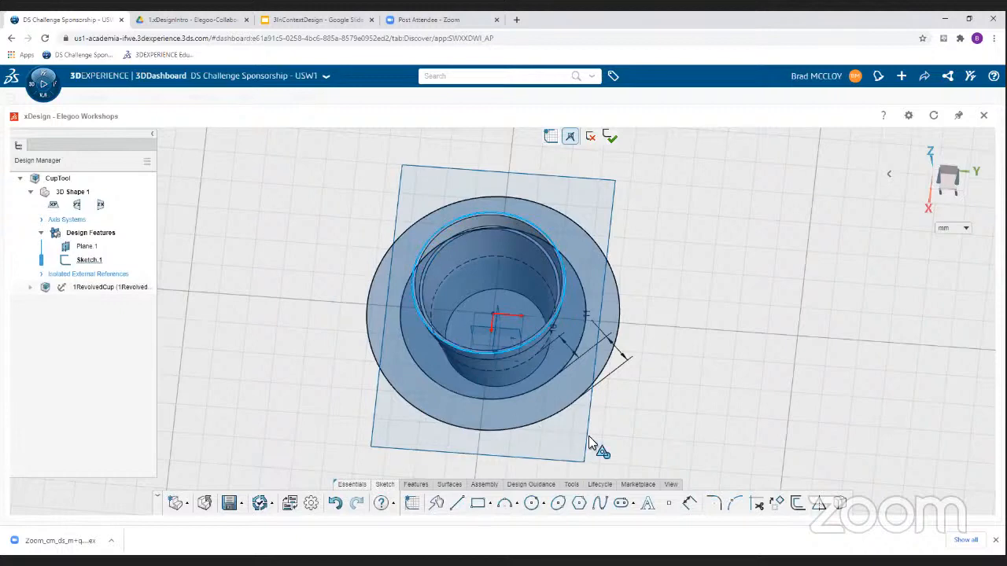
mouse_move(647, 434)
middle_mouse_down()
mouse_move(681, 449)
mouse_move(669, 456)
middle_mouse_up()
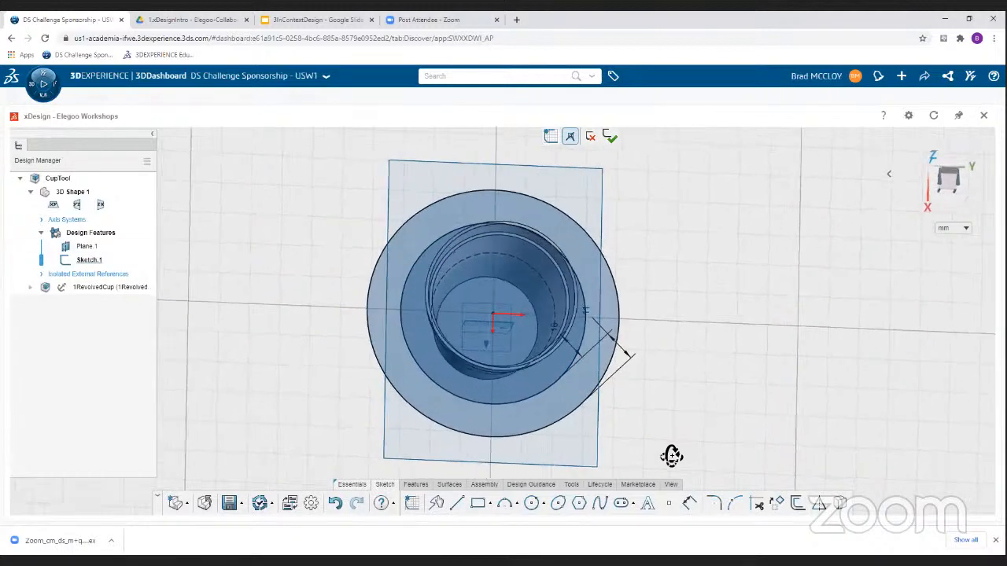
left_click(461, 506)
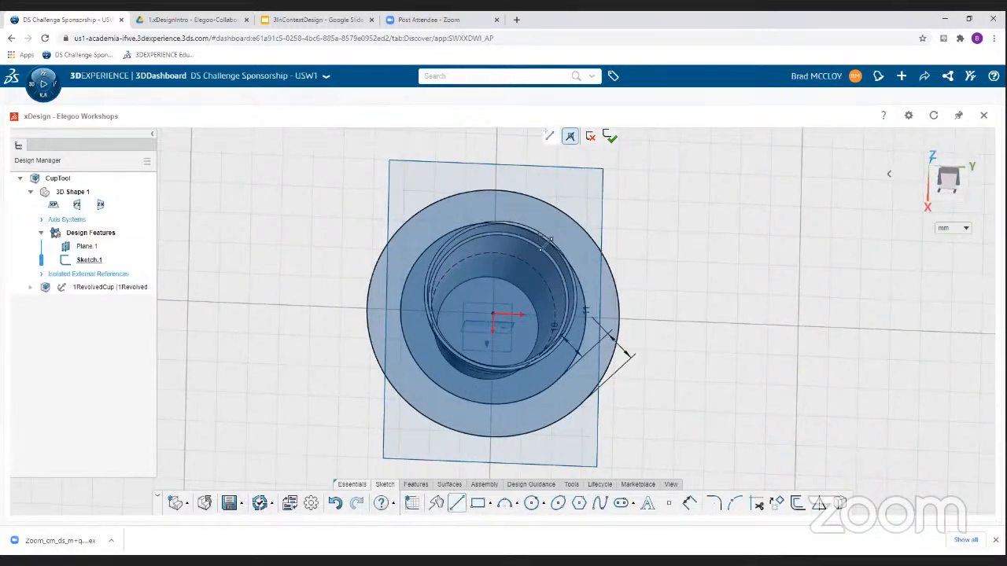
left_click(496, 191)
scroll(504, 226, "up", 2)
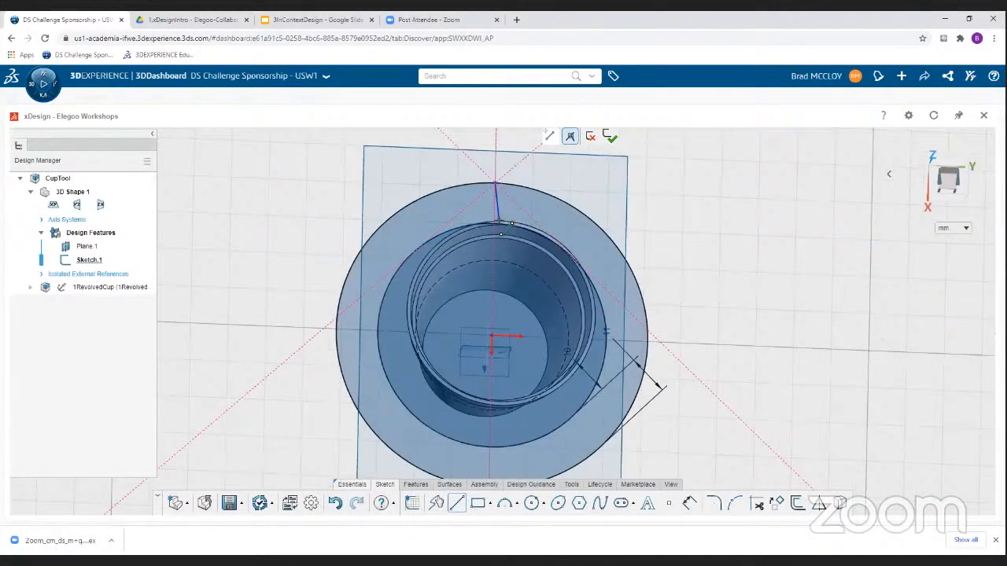
key("ctrl+8")
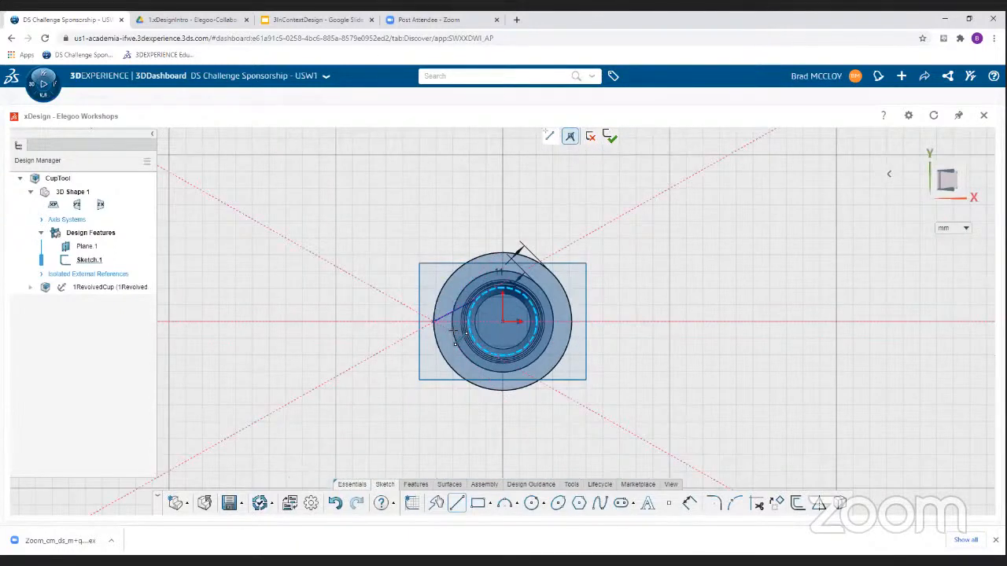
scroll(445, 328, "up", 3)
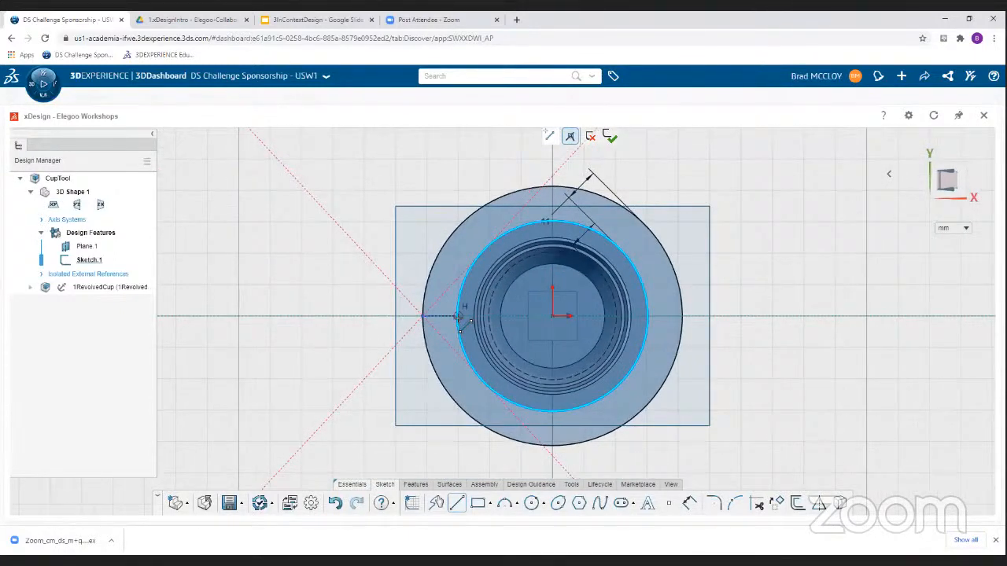
key("Escape")
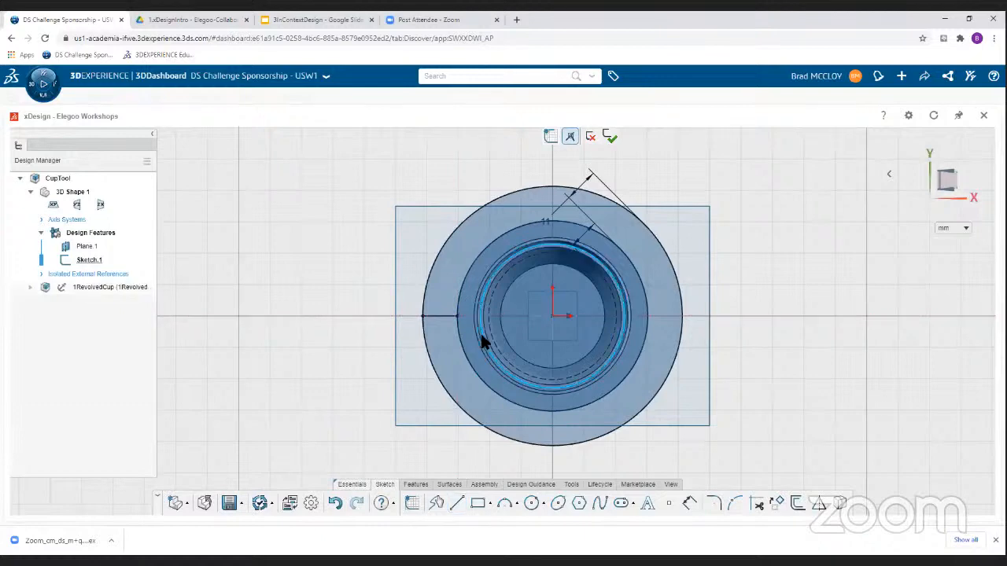
Draw a matching short horizontal line joining the two offset circles on their positive X side
left_click(458, 504)
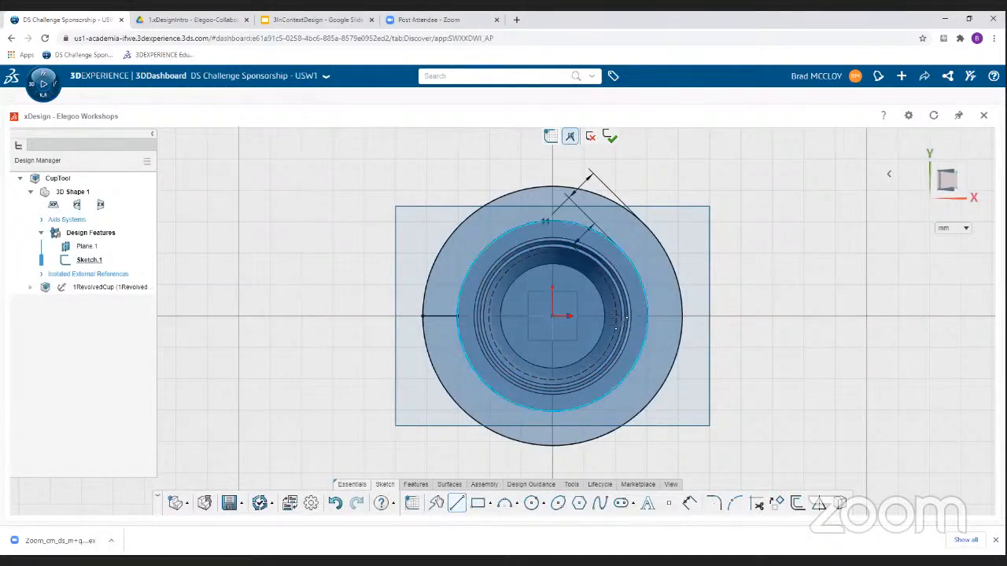
left_click(683, 317)
key("Escape")
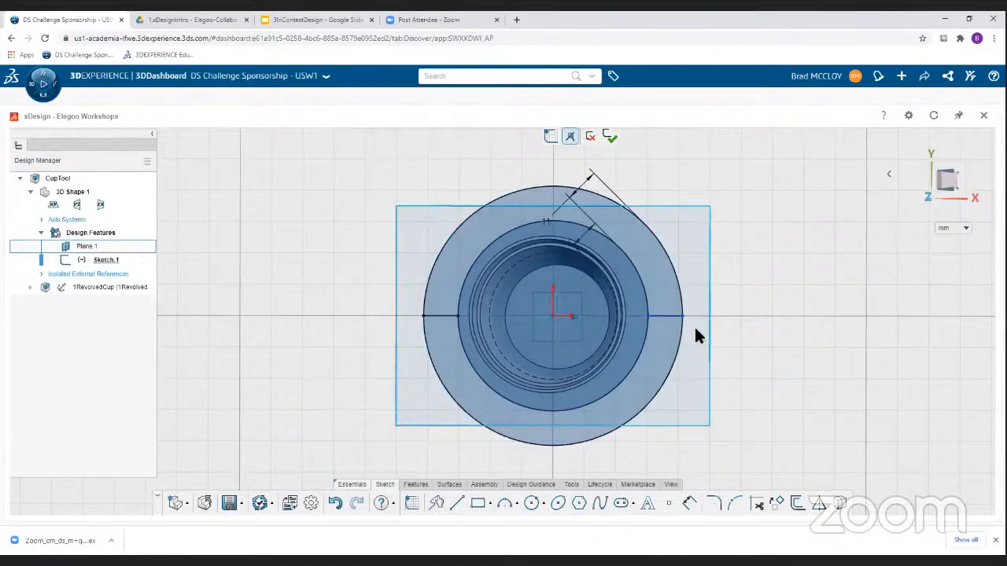
Test the positive X line's freedom to move, and constrain its inner endpoint horizontally with the origin
left_click_drag(683, 315, 685, 245)
left_click_drag(683, 302, 684, 314)
mouse_move(574, 315)
left_mouse_down()
mouse_move(566, 310)
mouse_move(641, 356)
left_mouse_up()
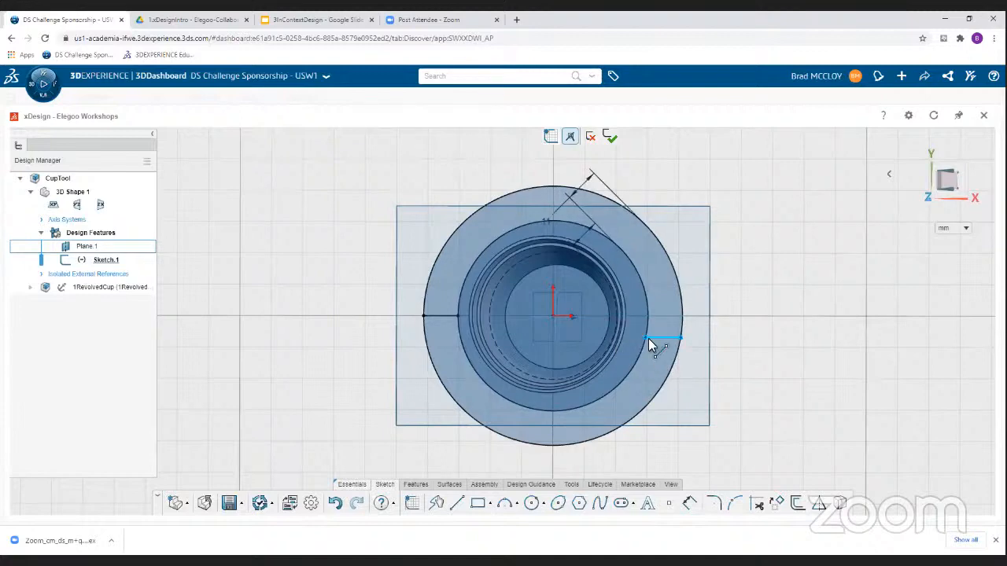
left_click(640, 337)
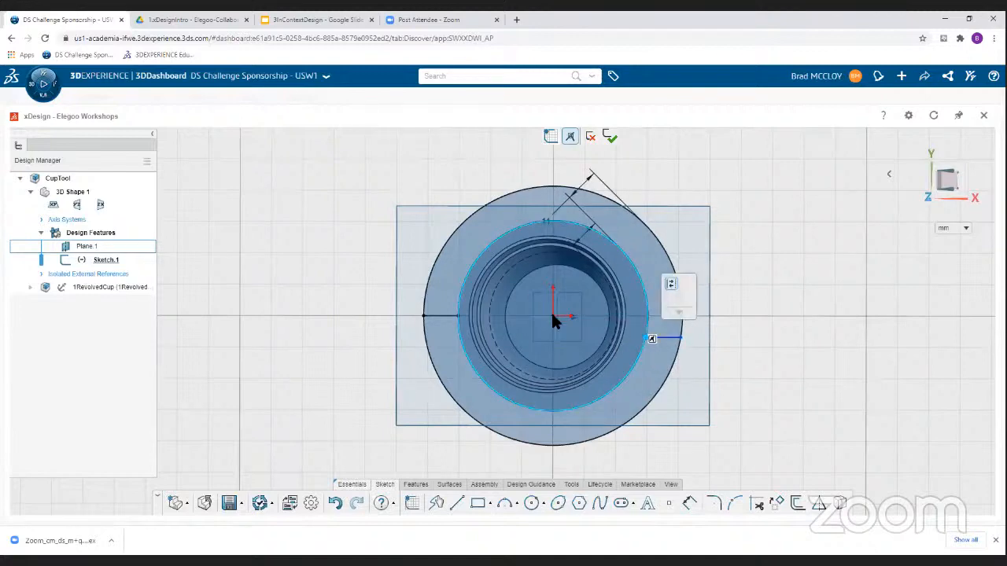
left_click(550, 317)
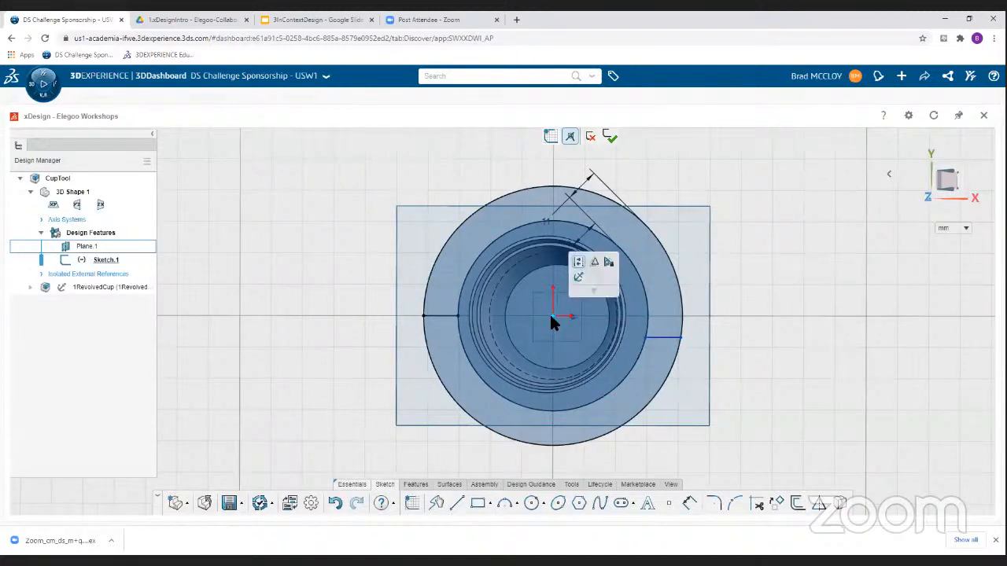
left_click(644, 338)
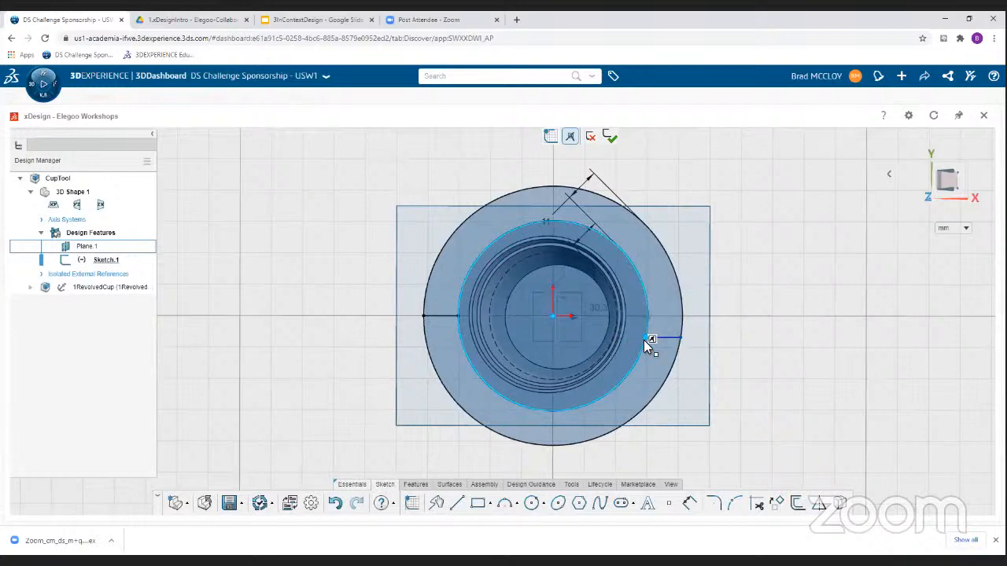
mouse_move(647, 343)
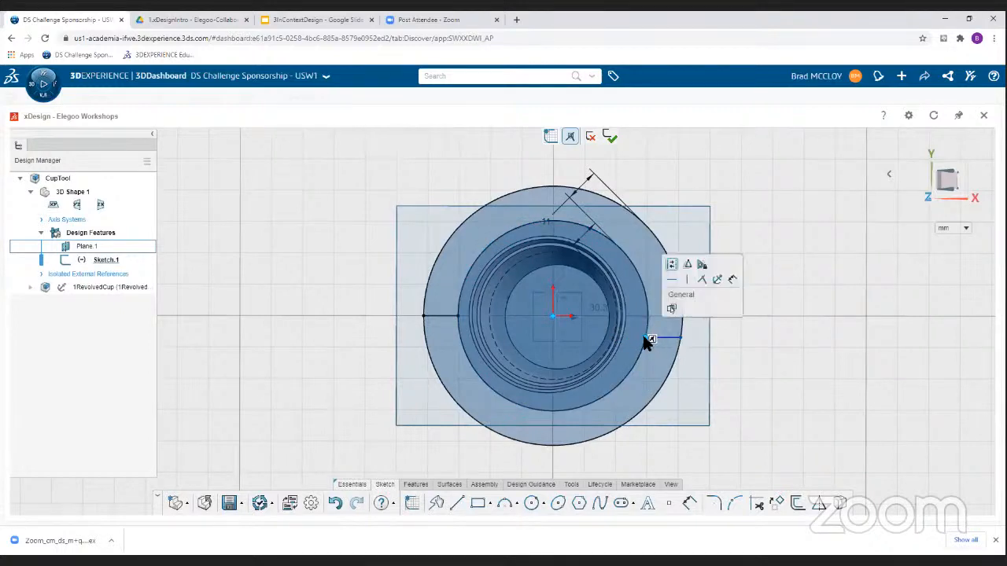
left_click(670, 284)
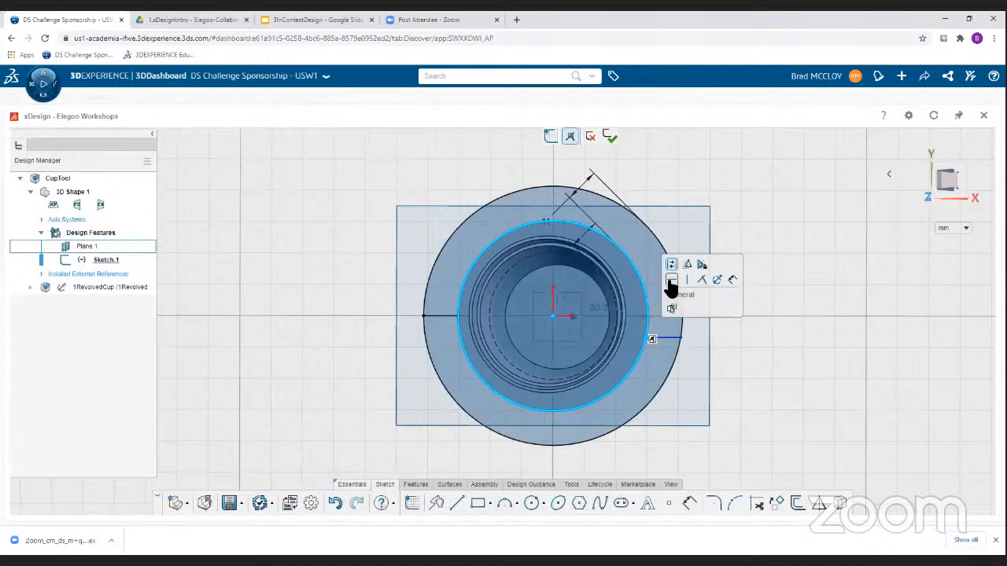
left_click(777, 387)
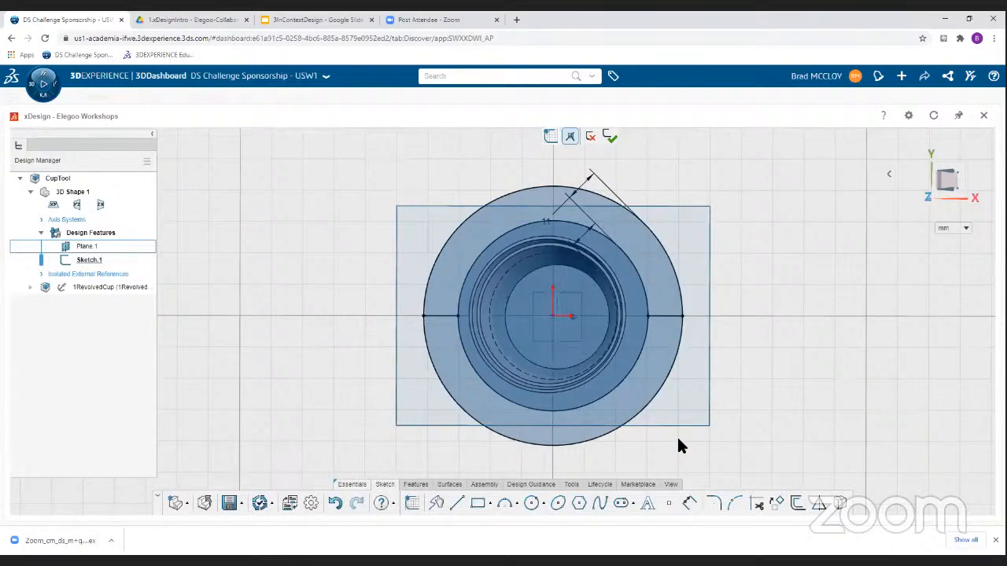
Trim both offset circles on the negative Y side of the connecting lines, leaving a closed half ring
left_click(776, 502)
left_click(757, 504)
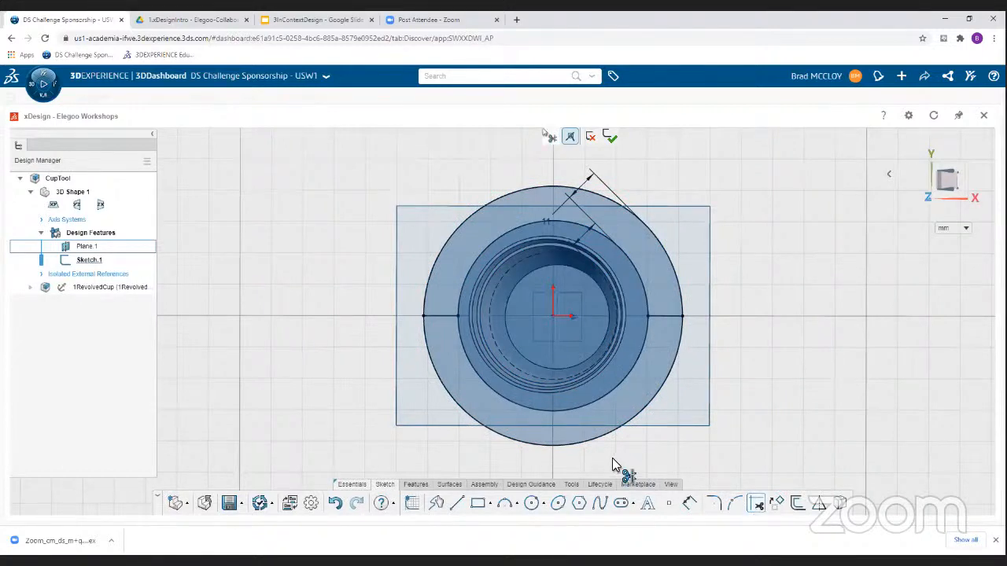
left_click(598, 438)
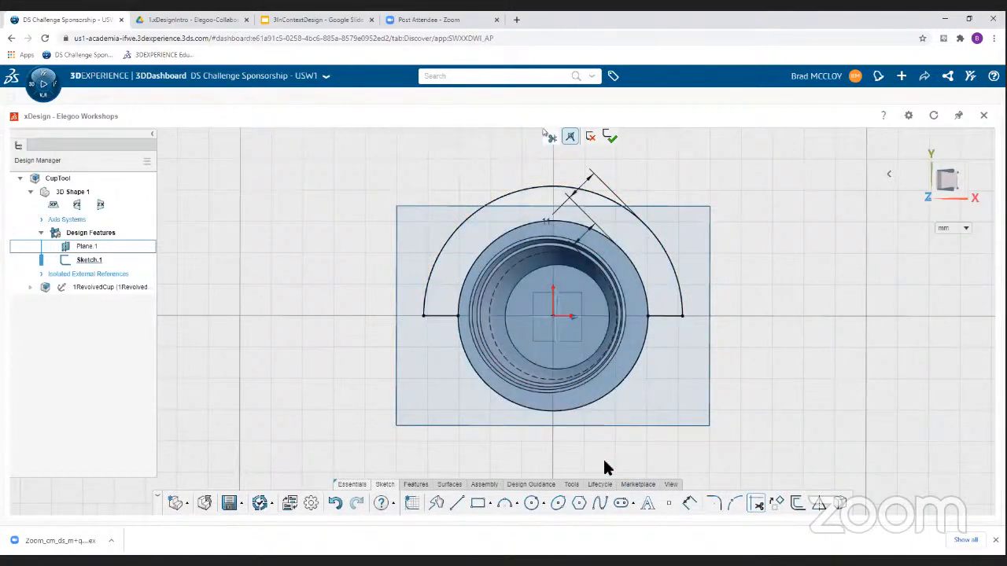
left_click(611, 394)
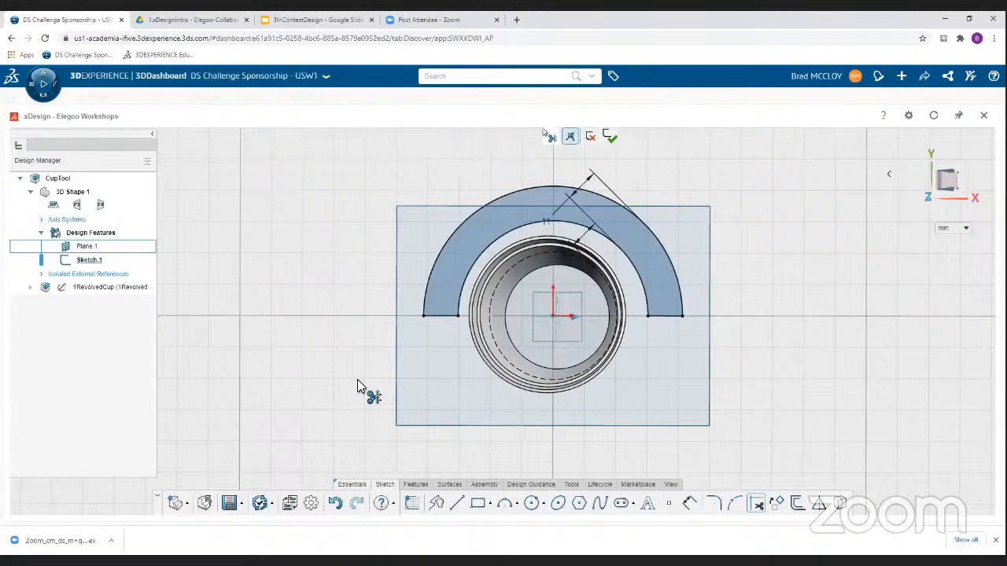
Extrude the half-ring sketch as a solid with a blind distance of 10 mm
mouse_move(362, 396)
middle_mouse_down()
mouse_move(386, 341)
mouse_move(417, 307)
mouse_move(407, 368)
mouse_move(420, 341)
mouse_move(417, 377)
mouse_move(420, 344)
mouse_move(402, 357)
mouse_move(395, 348)
mouse_move(352, 411)
middle_mouse_up()
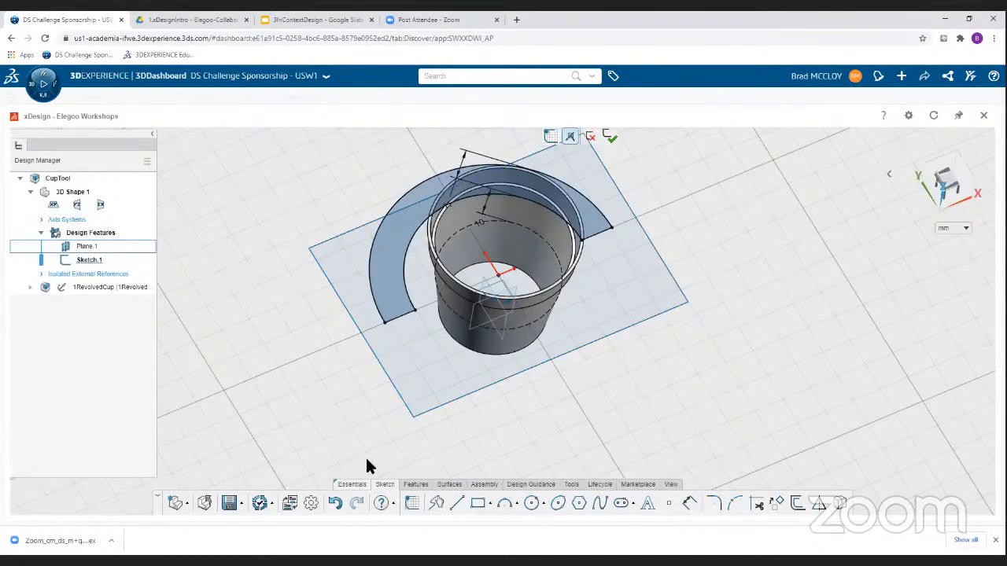
left_click(415, 485)
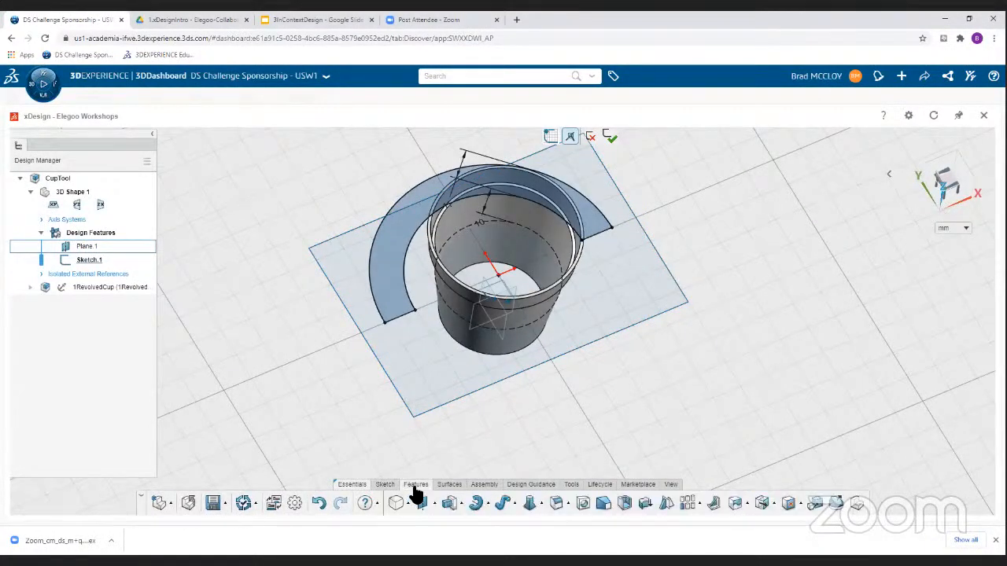
left_click(450, 504)
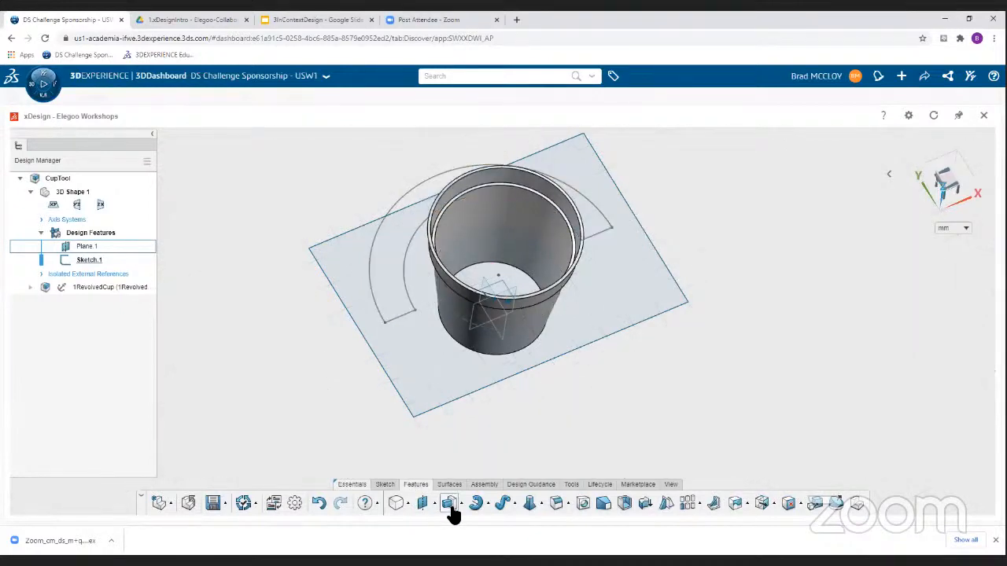
middle_click_drag(336, 420, 362, 406)
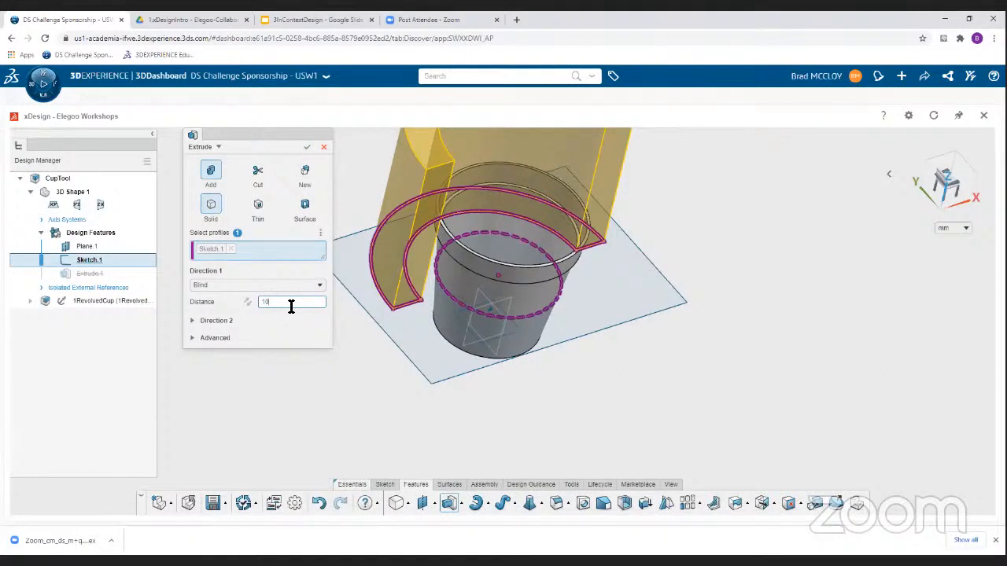
left_click(307, 147)
Reopen the half ring's sketch for editing
middle_click_drag(343, 426, 386, 446)
middle_click_drag(464, 364, 426, 259)
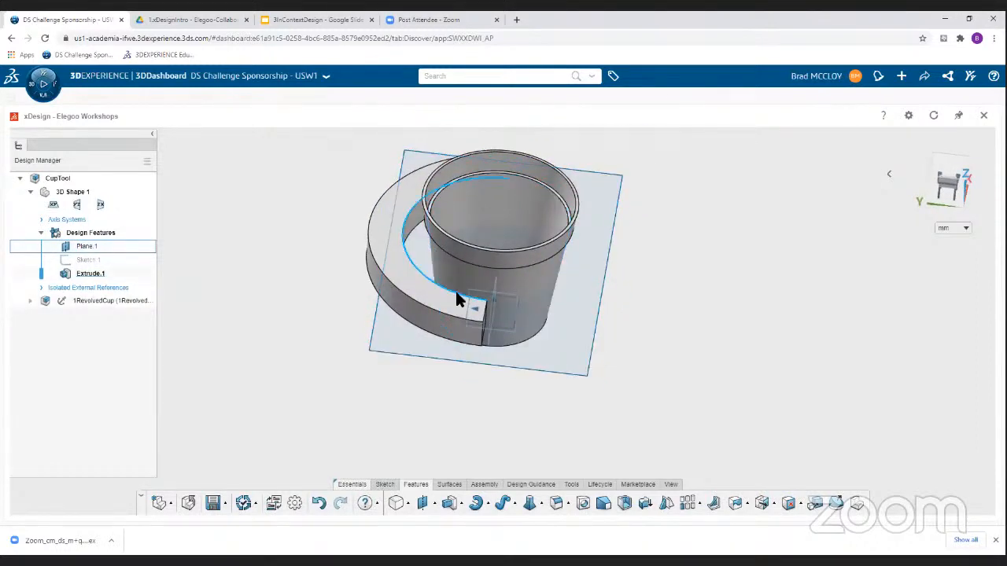
middle_click_drag(478, 365, 473, 367)
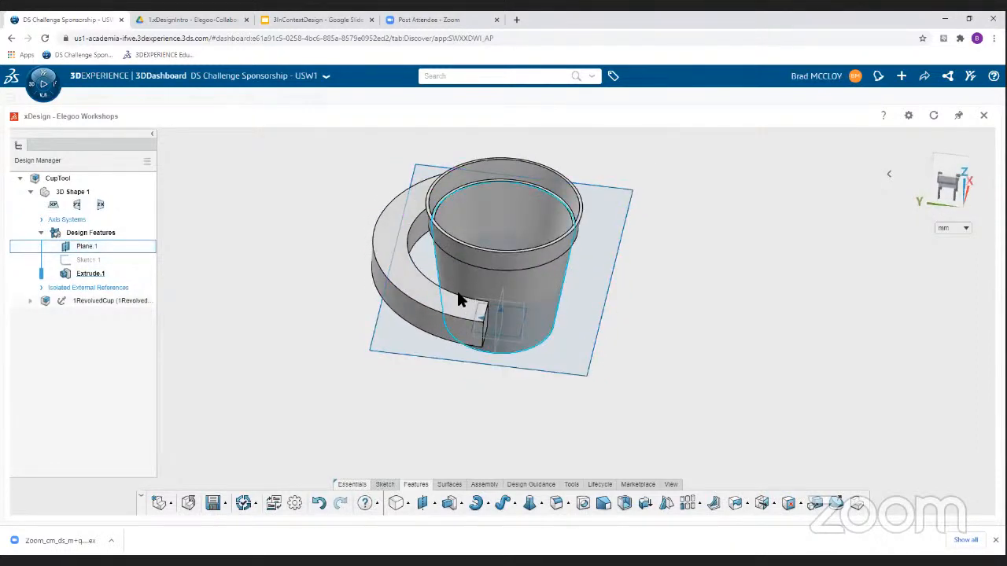
left_click(440, 314)
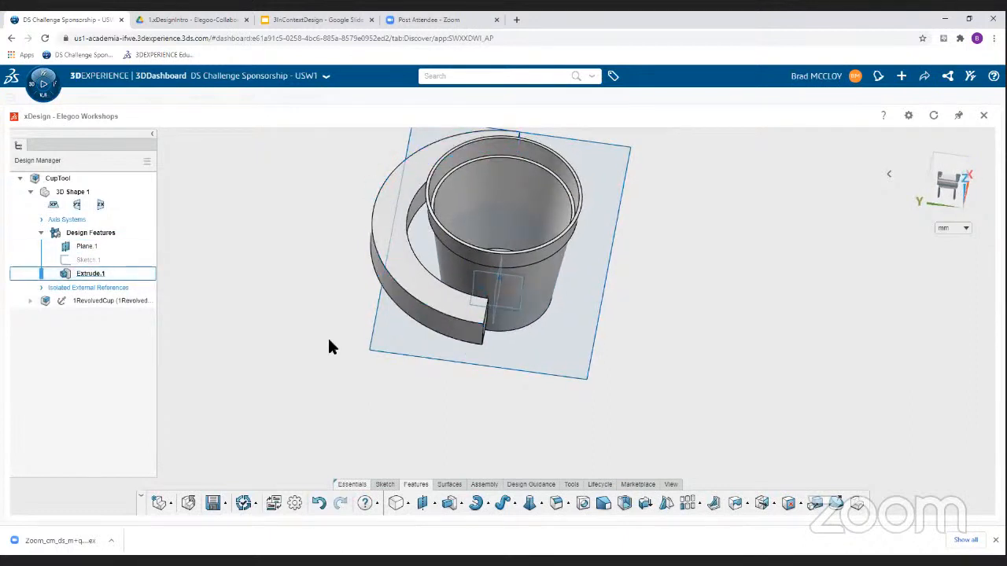
left_click(88, 261)
double_click(88, 261)
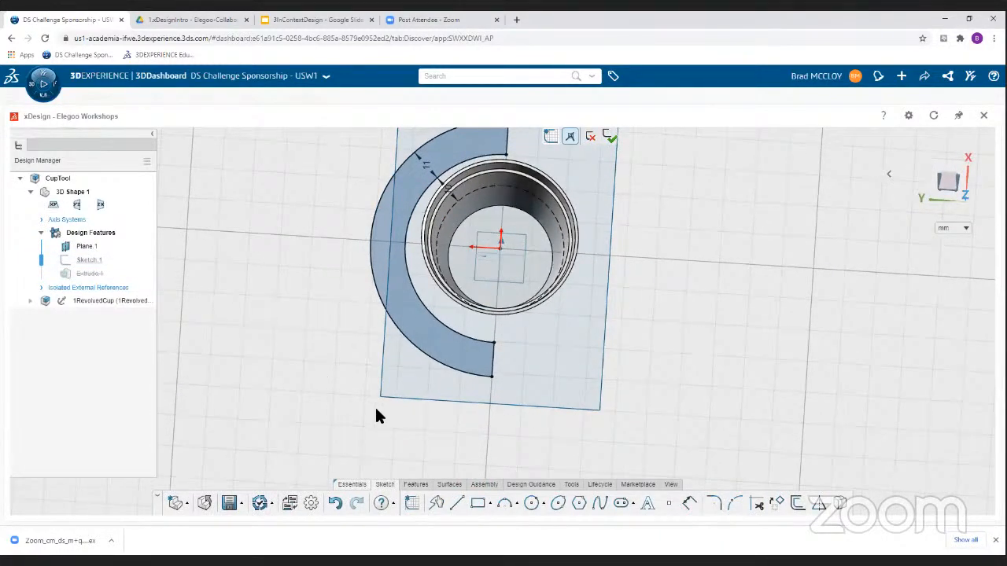
Draw a line about 99 mm long from the origin along positive Y through the half ring, and convert it to construction geometry
left_click(457, 504)
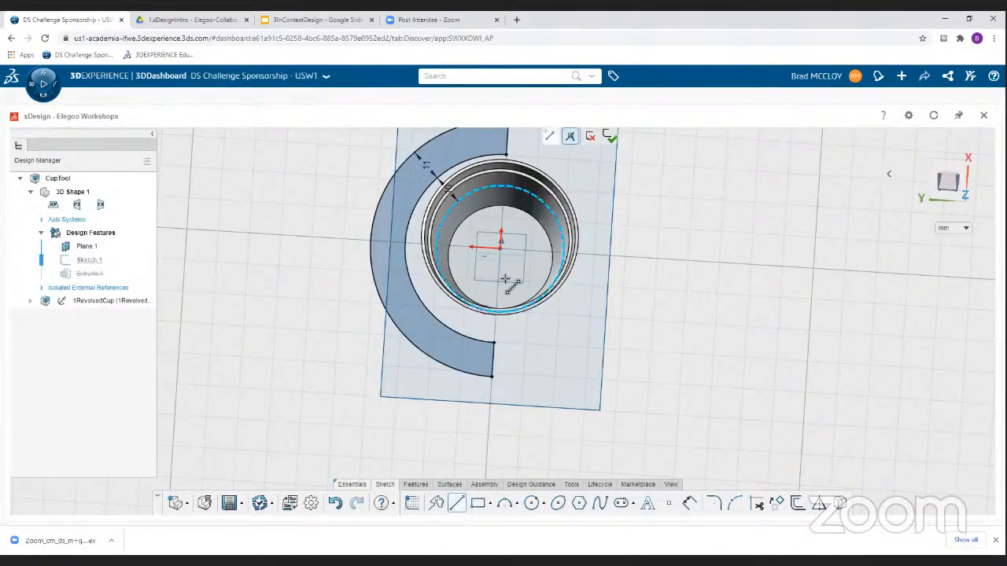
left_click(493, 249)
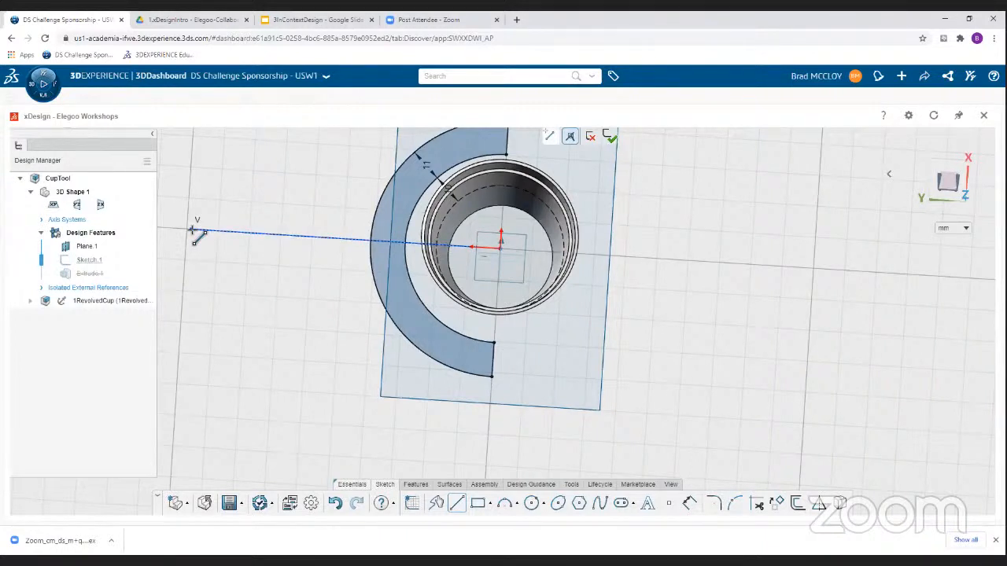
left_click(193, 229)
key("Escape")
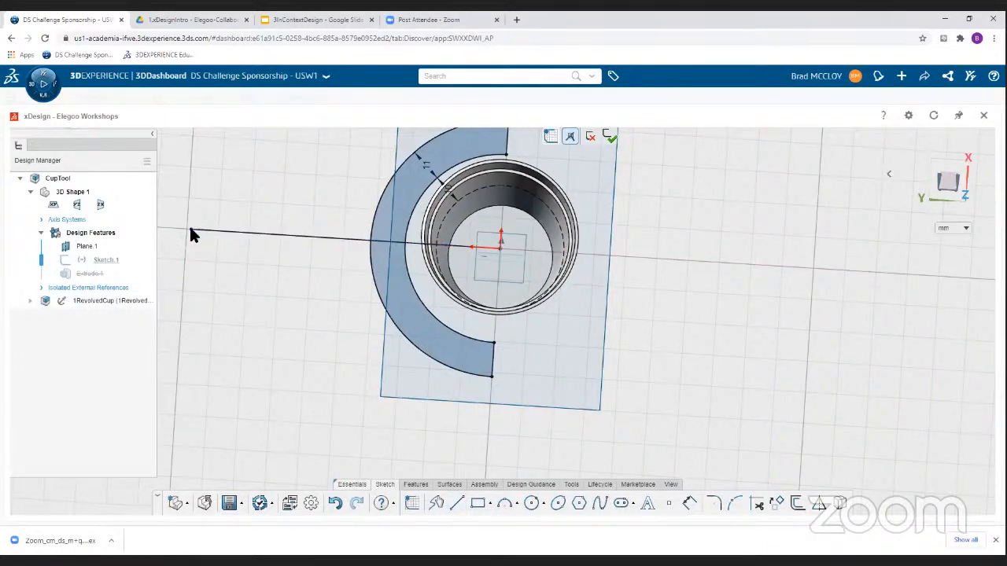
left_click(249, 236)
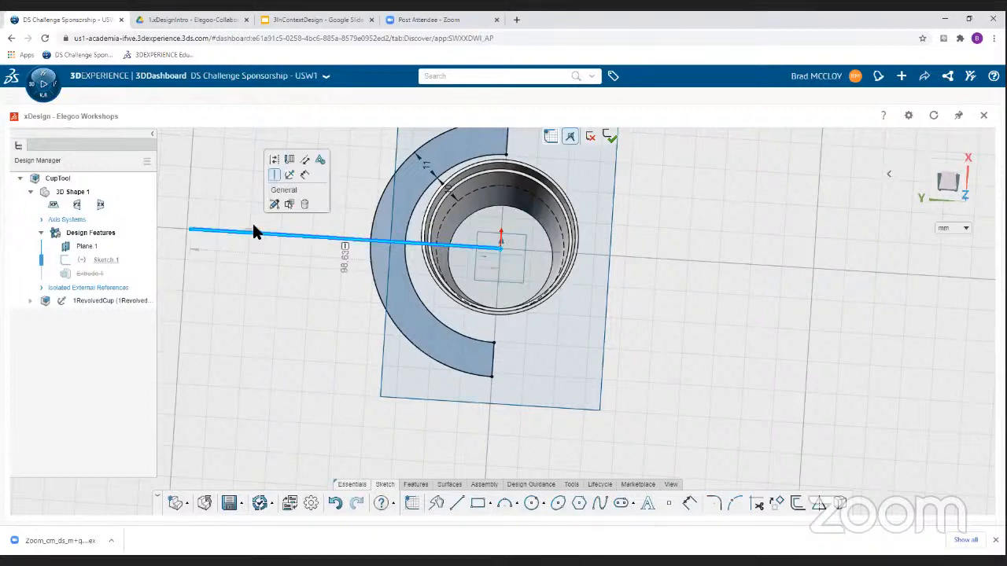
left_click(274, 160)
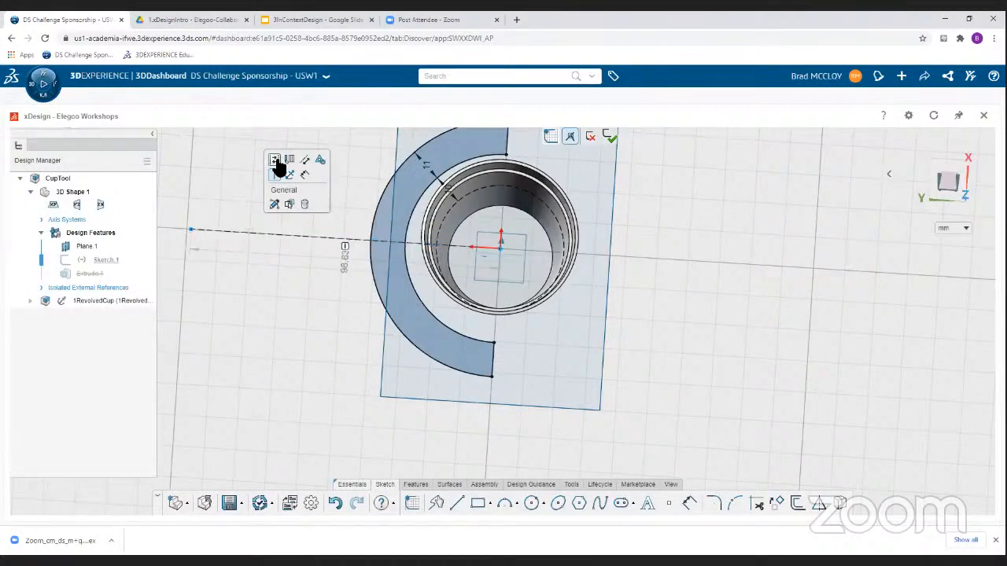
Draw a three-line open handle outline across the construction line, starting and ending on the half ring's outer arc
left_click(456, 503)
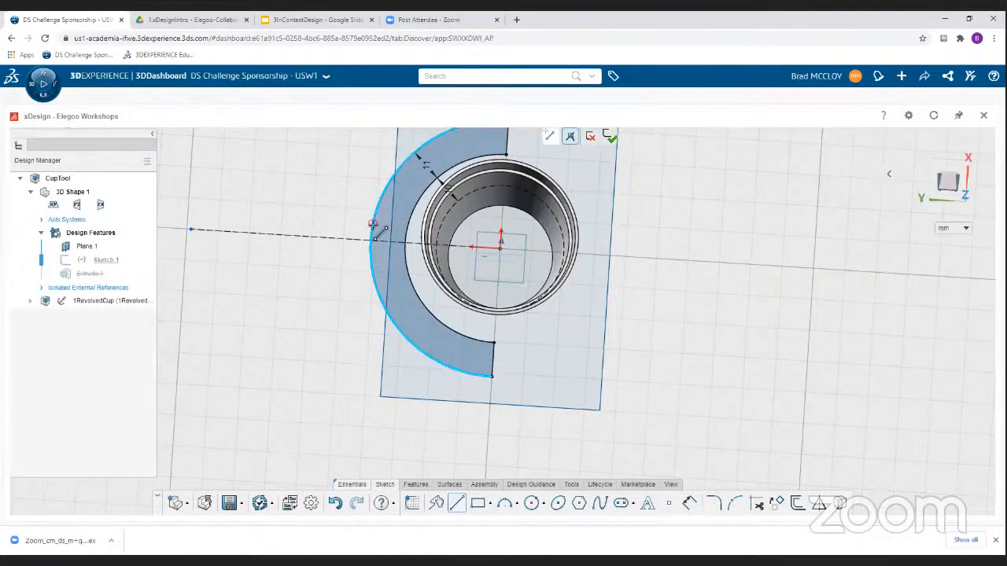
left_click(371, 223)
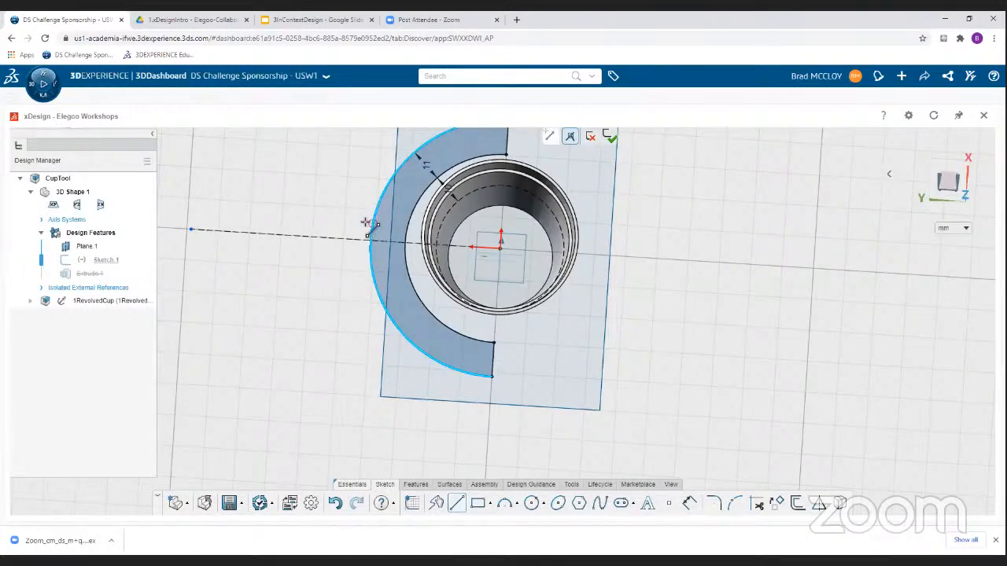
left_click(211, 214)
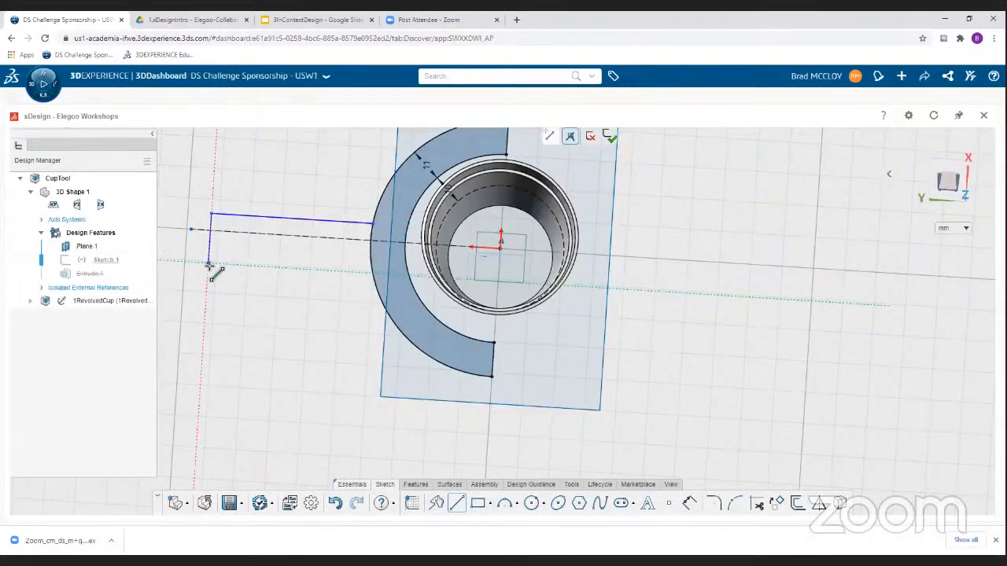
double_click(209, 263)
left_click(209, 261)
double_click(380, 296)
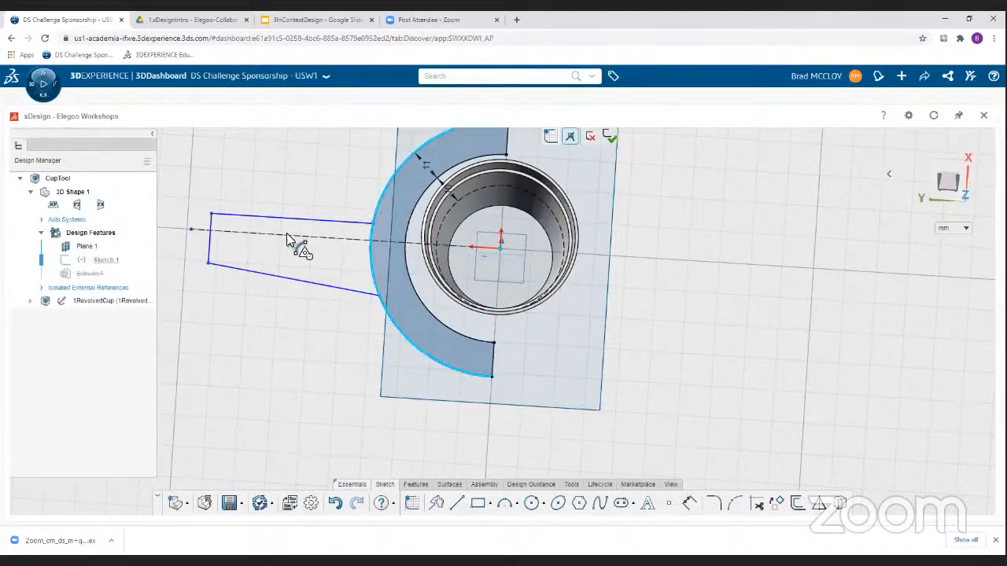
Try a horizontal constraint on the handle outline's slanted side line, and undo it
left_click(287, 284)
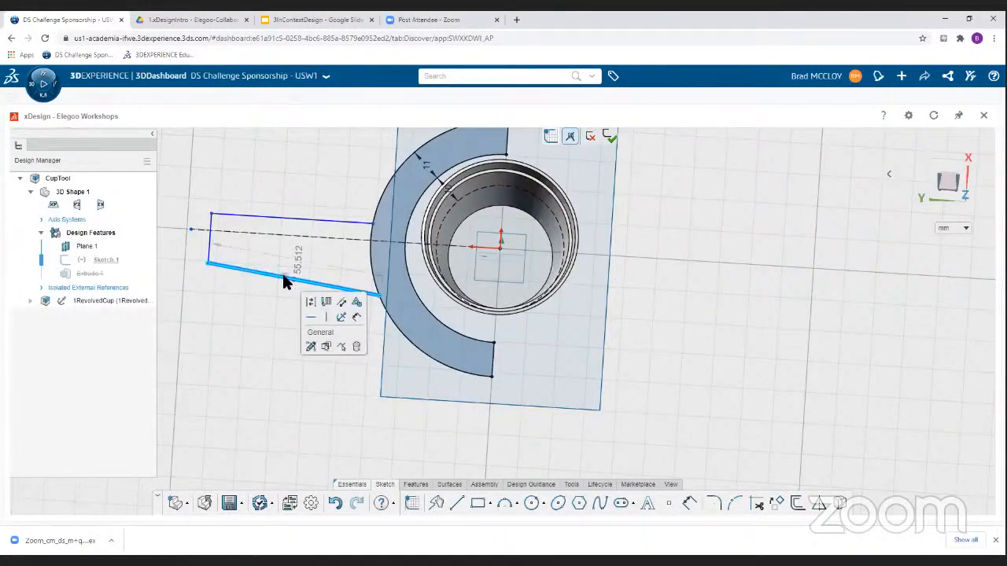
left_click(313, 320)
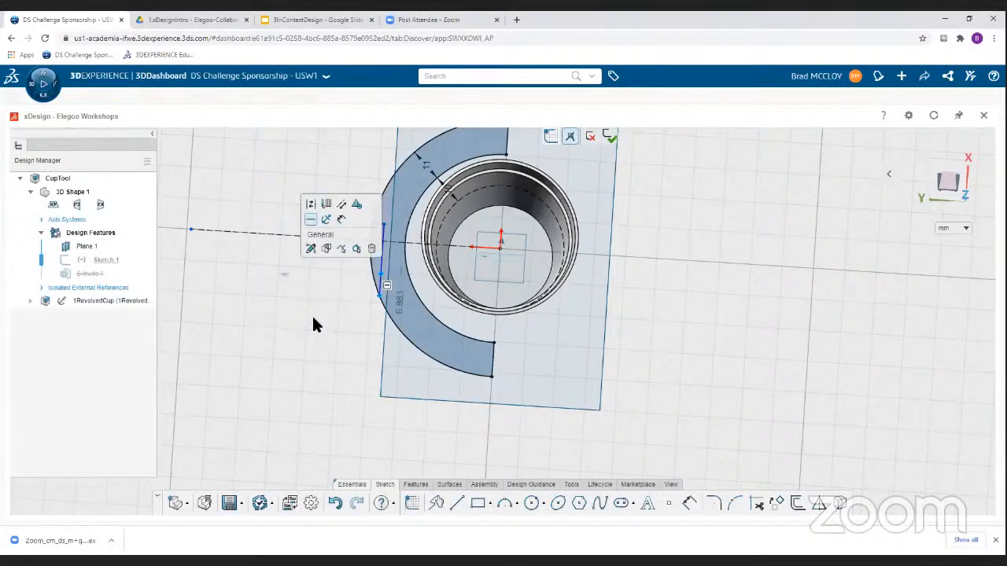
key("ctrl+z")
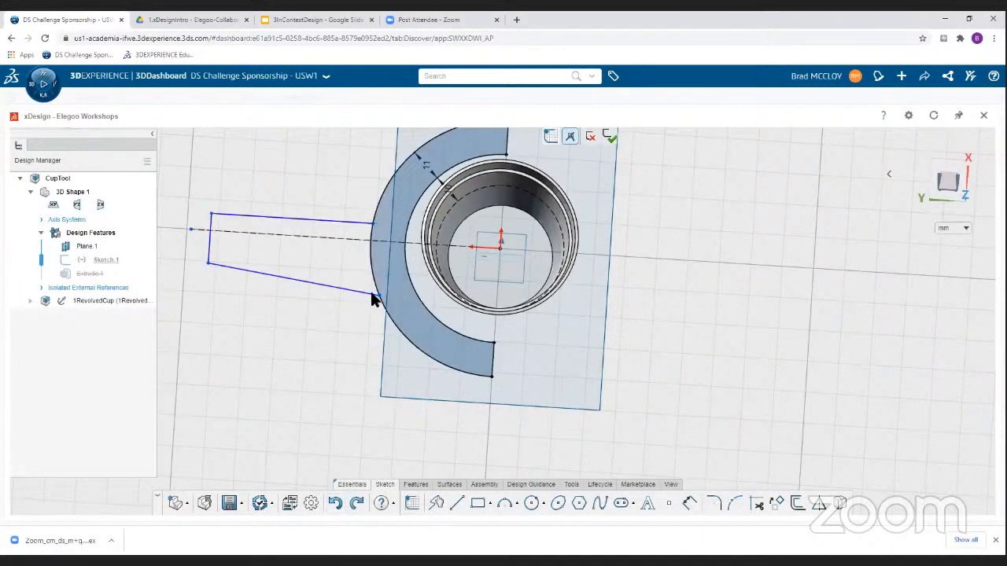
View the sketch plane straight on and constrain the handle outline's slanted side line to be vertical
mouse_move(314, 333)
middle_mouse_down()
mouse_move(353, 349)
mouse_move(388, 330)
mouse_move(378, 367)
mouse_move(386, 414)
mouse_move(409, 423)
mouse_move(404, 429)
mouse_move(440, 422)
mouse_move(424, 411)
mouse_move(454, 441)
mouse_move(338, 427)
mouse_move(330, 413)
mouse_move(401, 348)
middle_mouse_up()
key("ctrl+8")
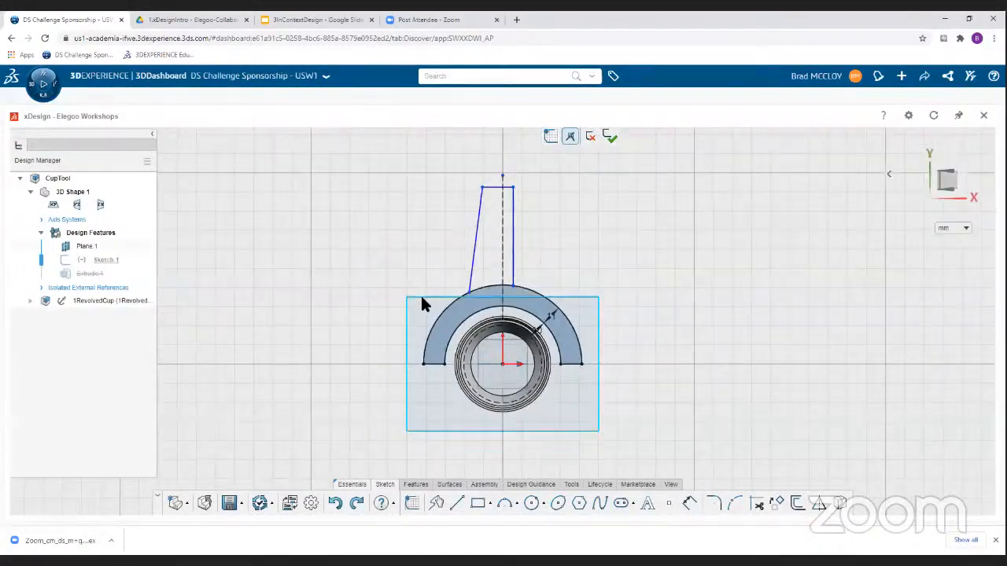
left_click(475, 236)
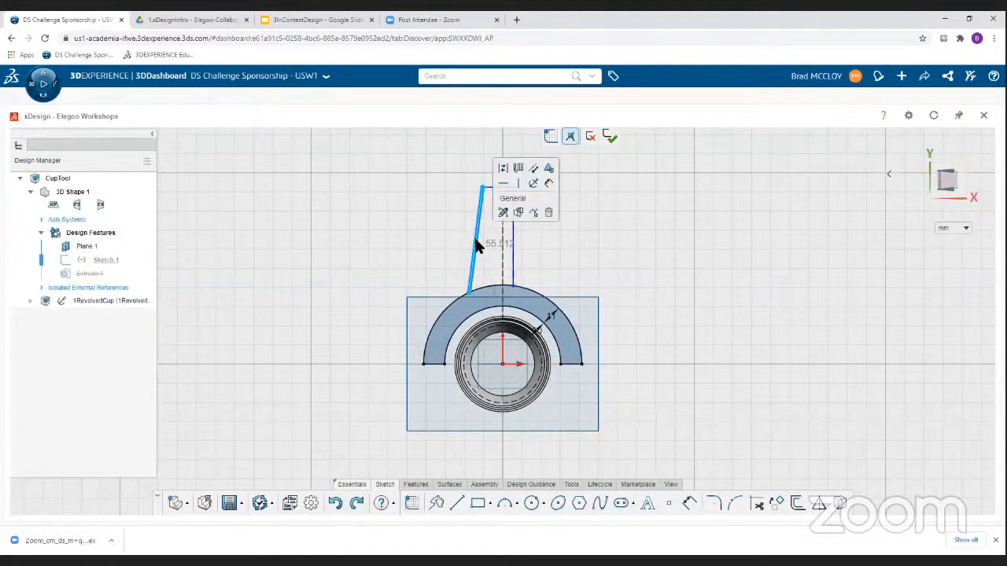
left_click(518, 184)
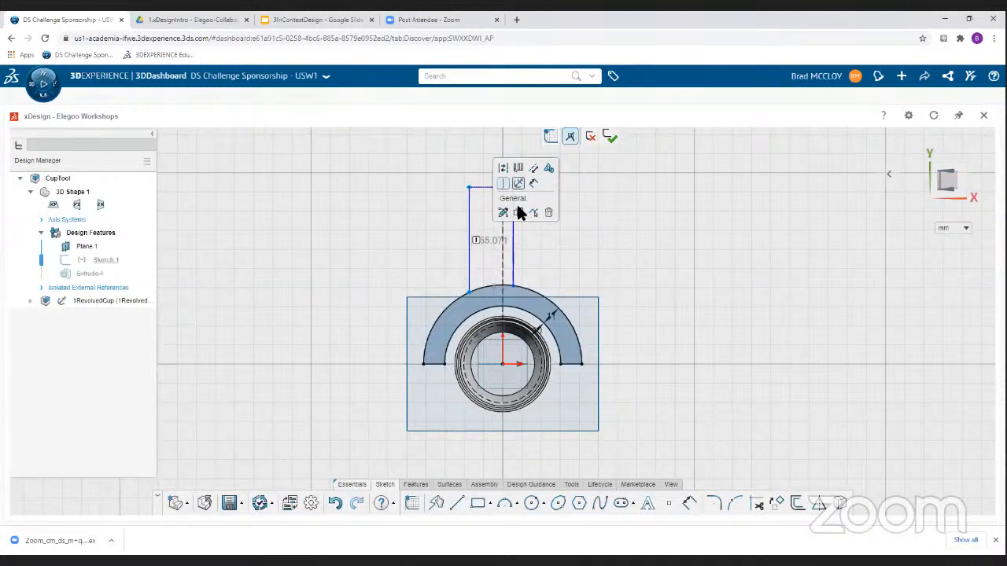
Make the handle's two side lines symmetric about the construction line, and reshape the outline to about 38 mm long and 22 mm wide
left_click(469, 213)
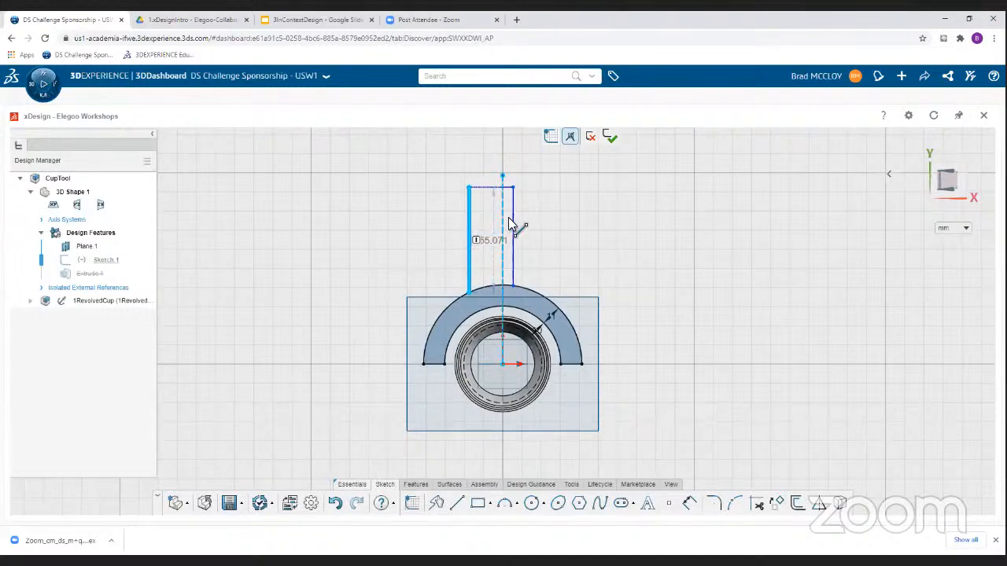
left_click(513, 226)
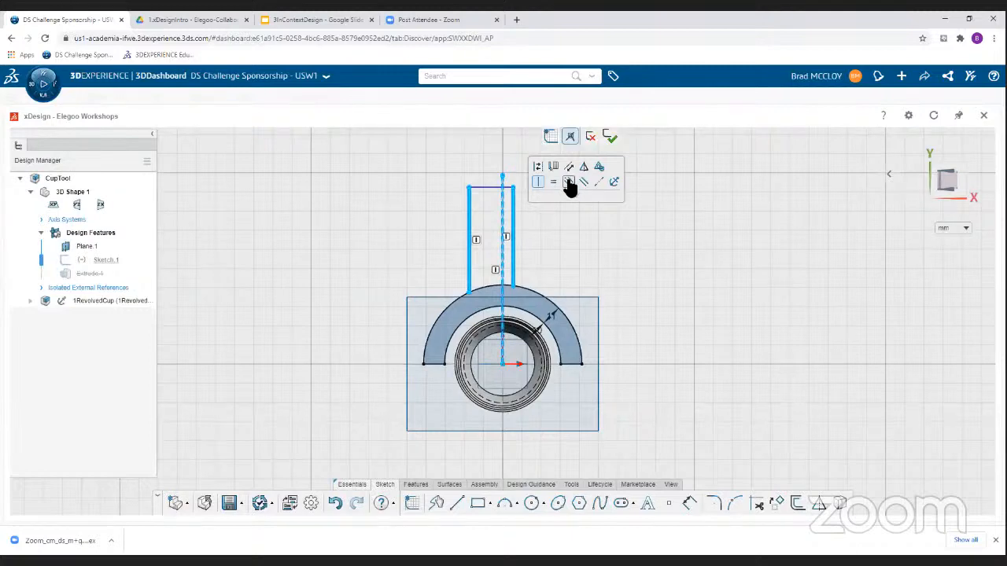
left_click(569, 184)
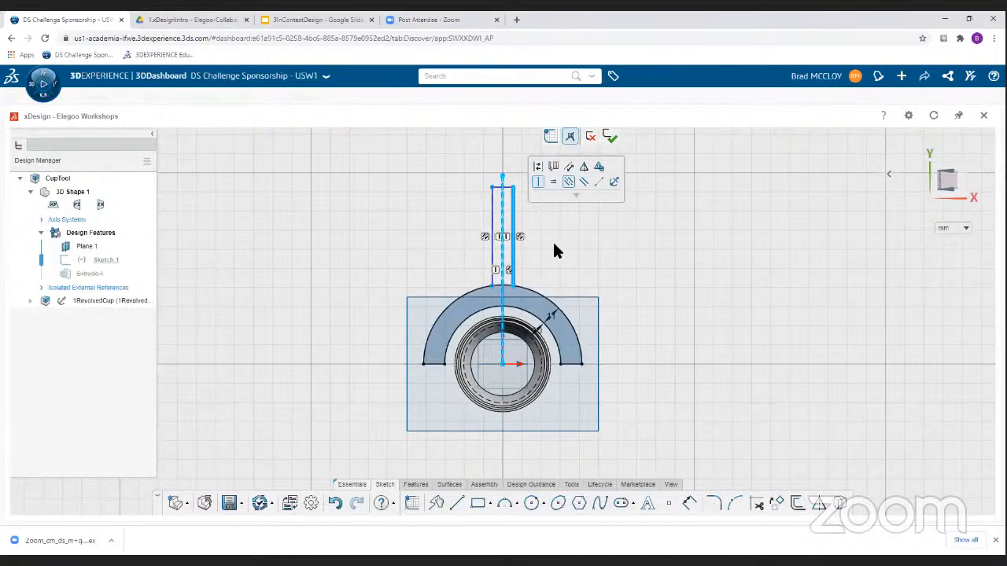
left_click(564, 218)
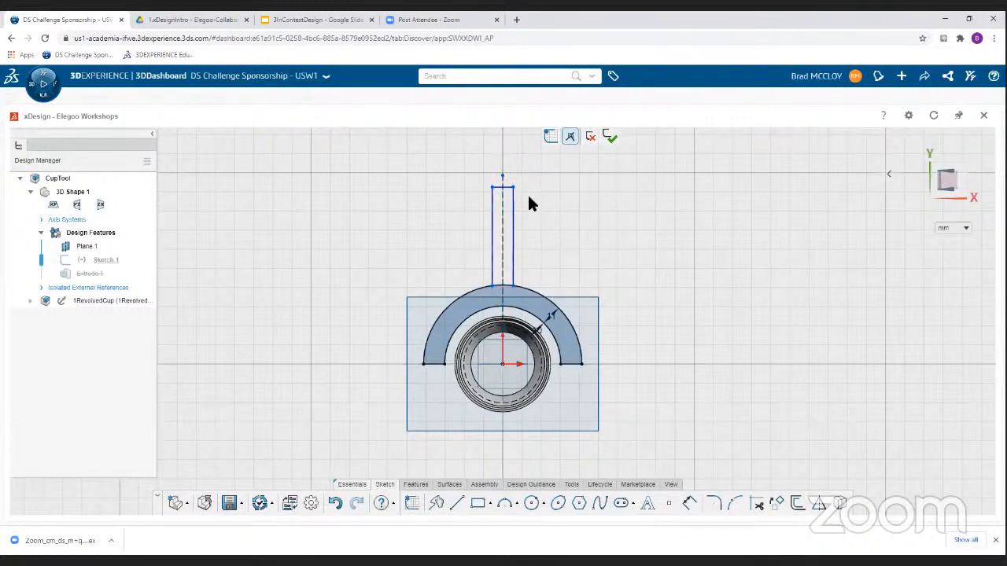
mouse_move(512, 187)
left_mouse_down()
mouse_move(540, 202)
mouse_move(516, 213)
mouse_move(521, 230)
mouse_move(523, 215)
left_mouse_up()
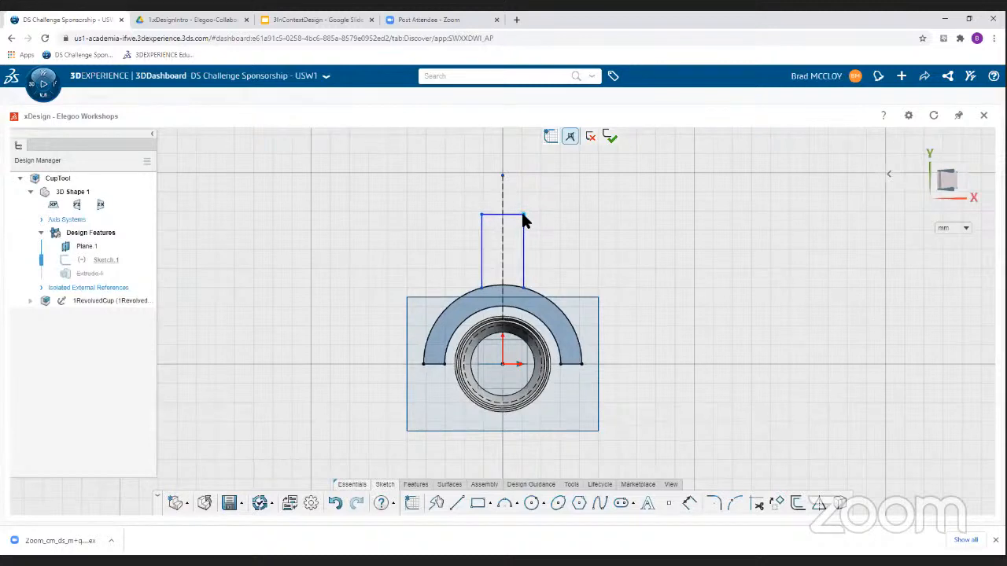
Dimension the handle outline with a side length of 40 mm and an end width of 20 mm
left_click(690, 504)
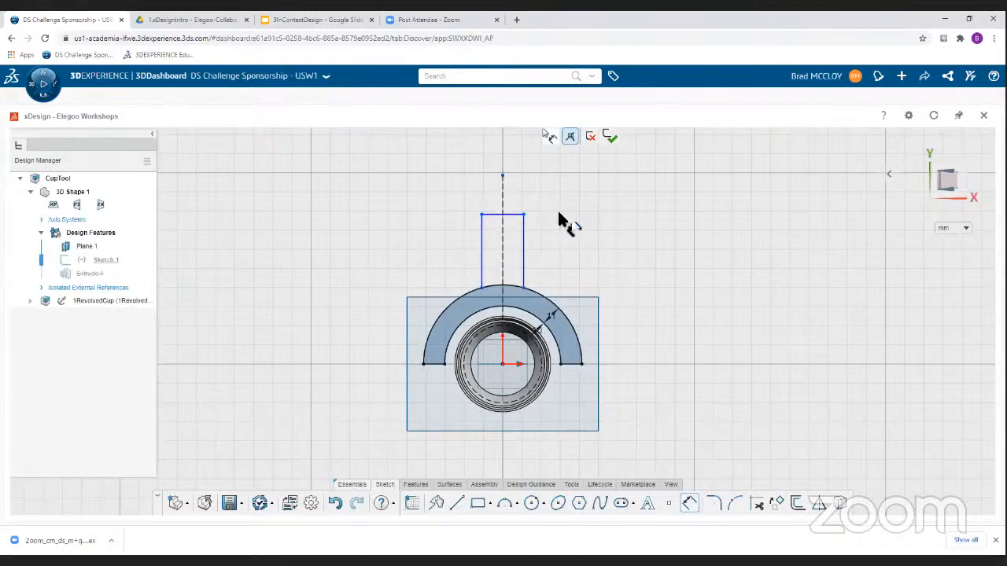
left_click(524, 253)
left_click(557, 252)
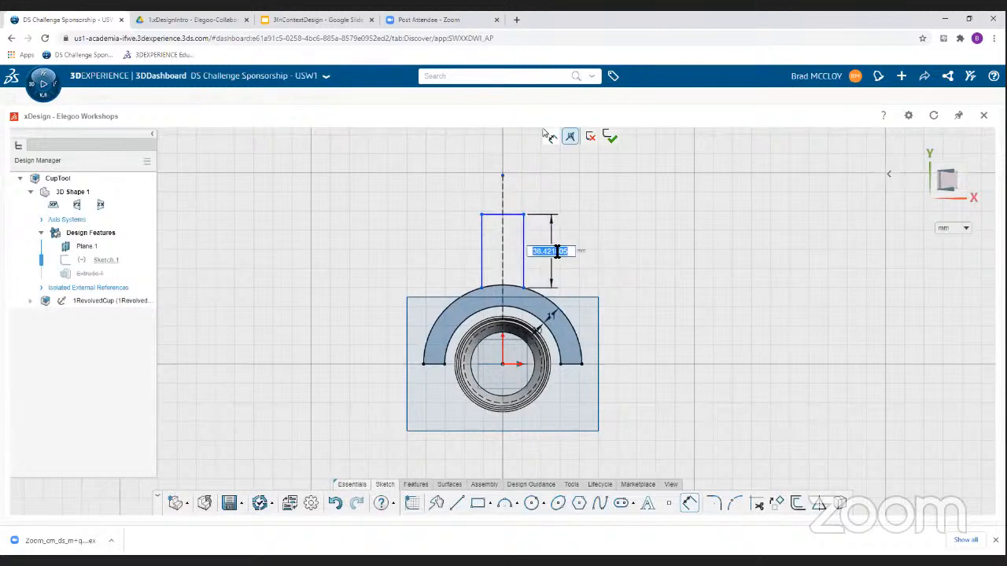
type("40")
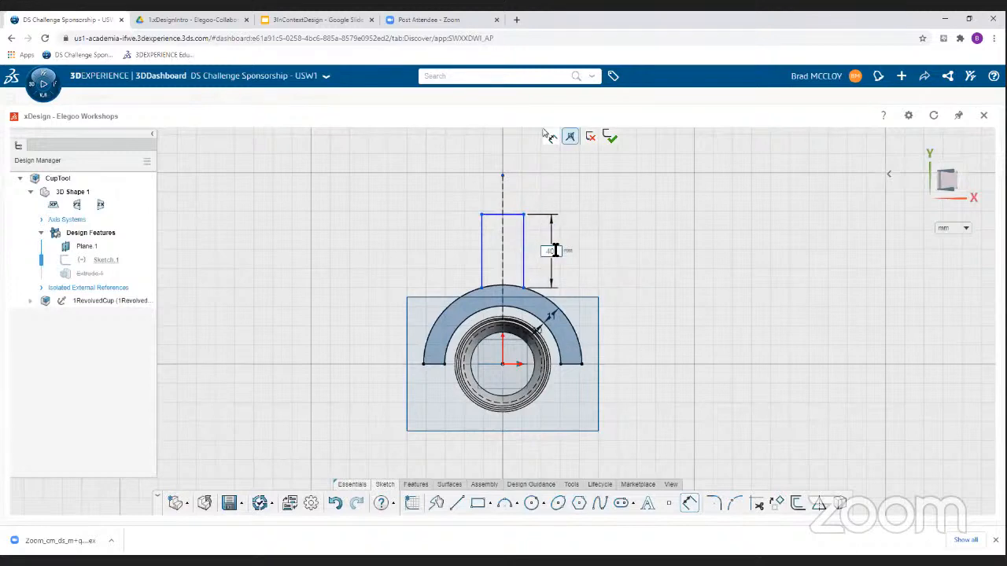
key("Return")
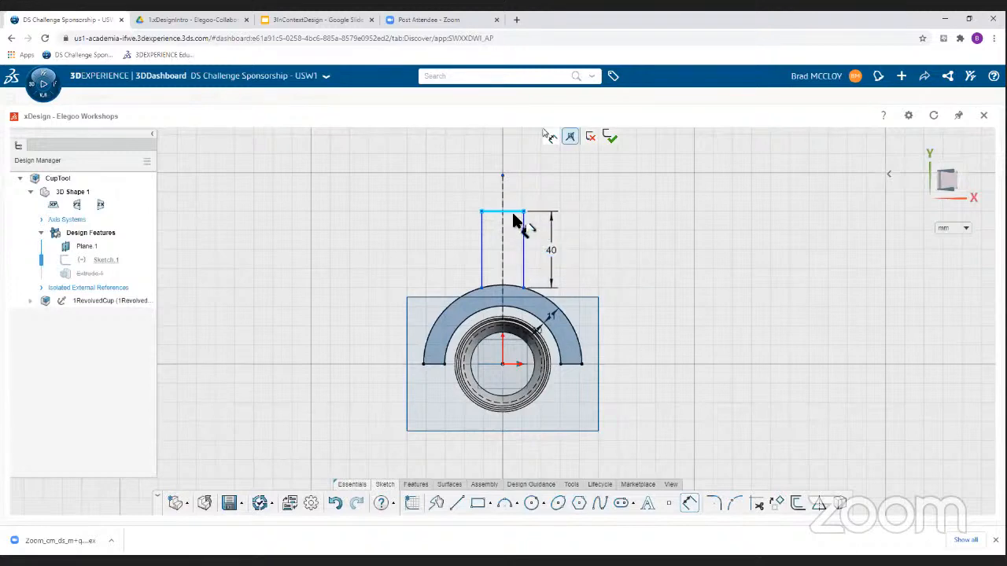
left_click(513, 213)
left_click(519, 200)
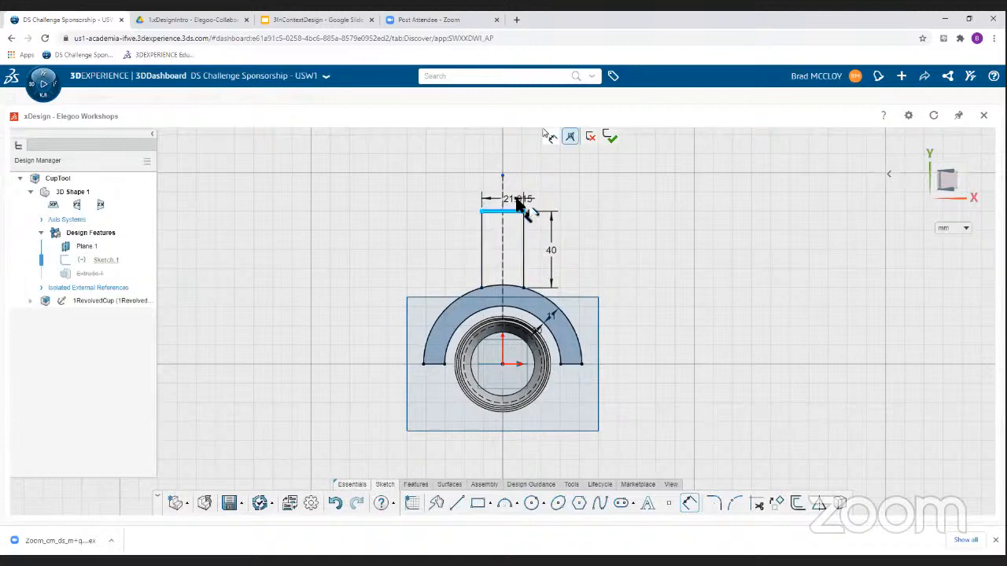
type("20")
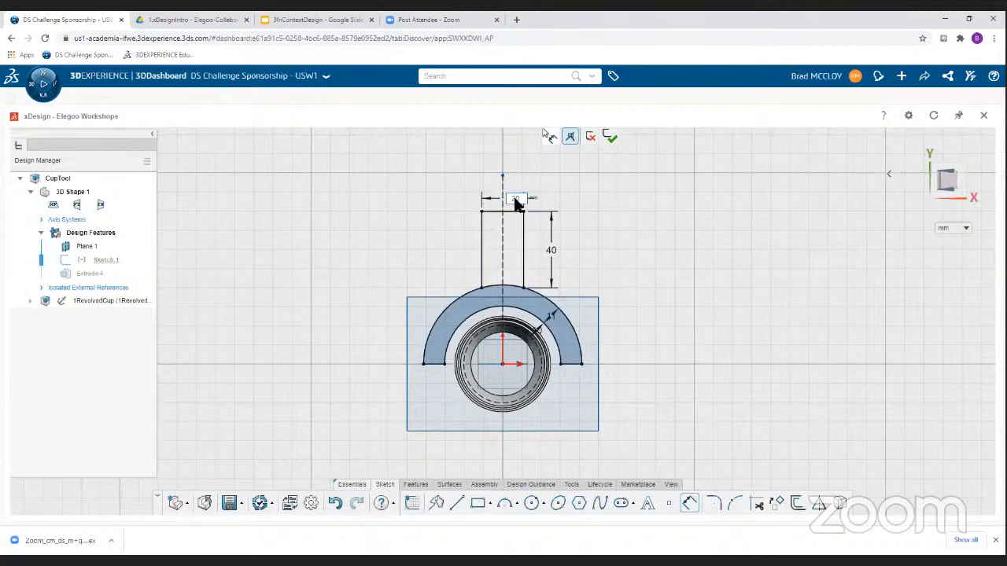
key("Return")
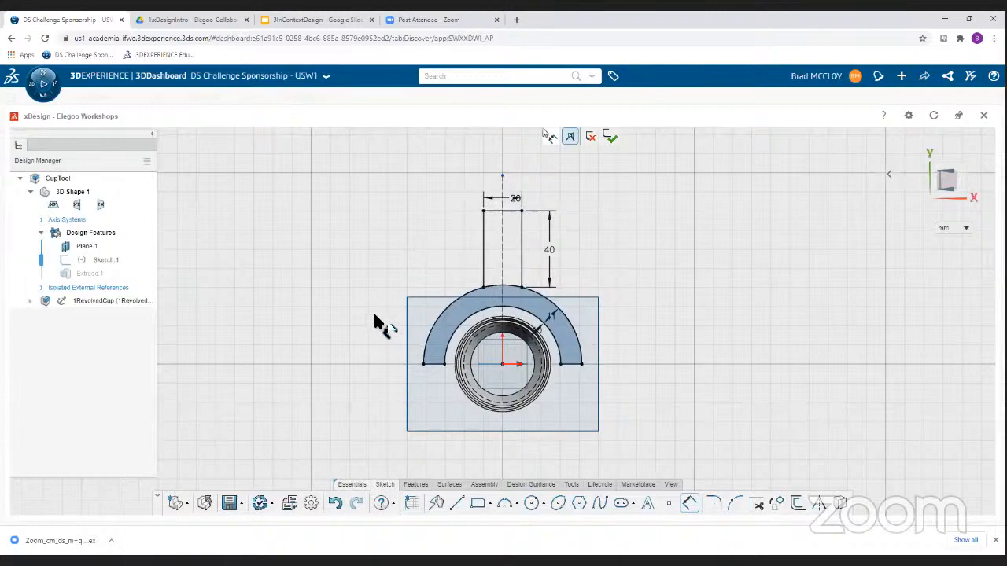
Finish editing the sketch with the handle outline and update the extruded tool
mouse_move(341, 389)
middle_mouse_down()
mouse_move(366, 344)
mouse_move(382, 339)
mouse_move(420, 382)
mouse_move(447, 371)
mouse_move(435, 360)
mouse_move(407, 414)
mouse_move(399, 401)
middle_mouse_up()
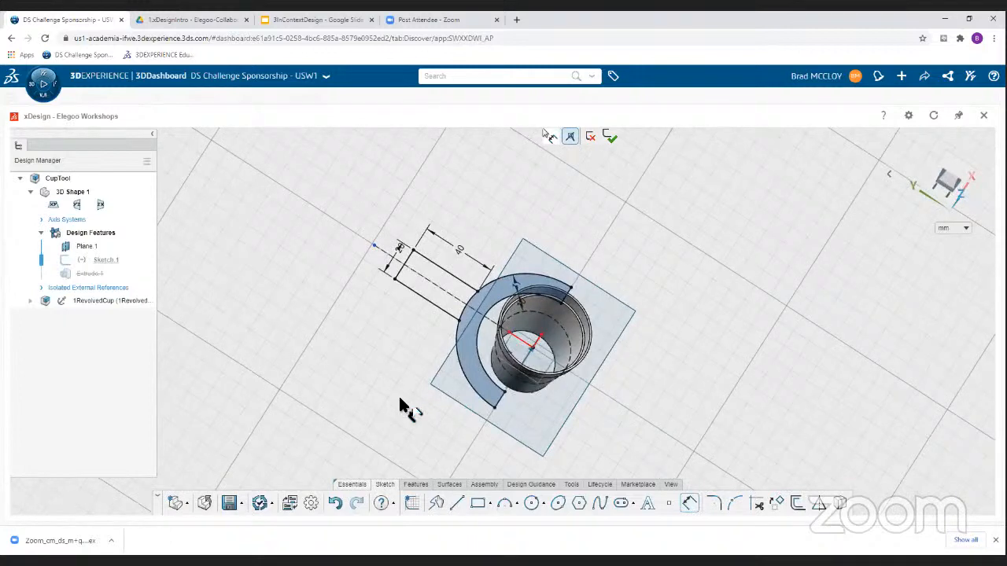
left_click(455, 324)
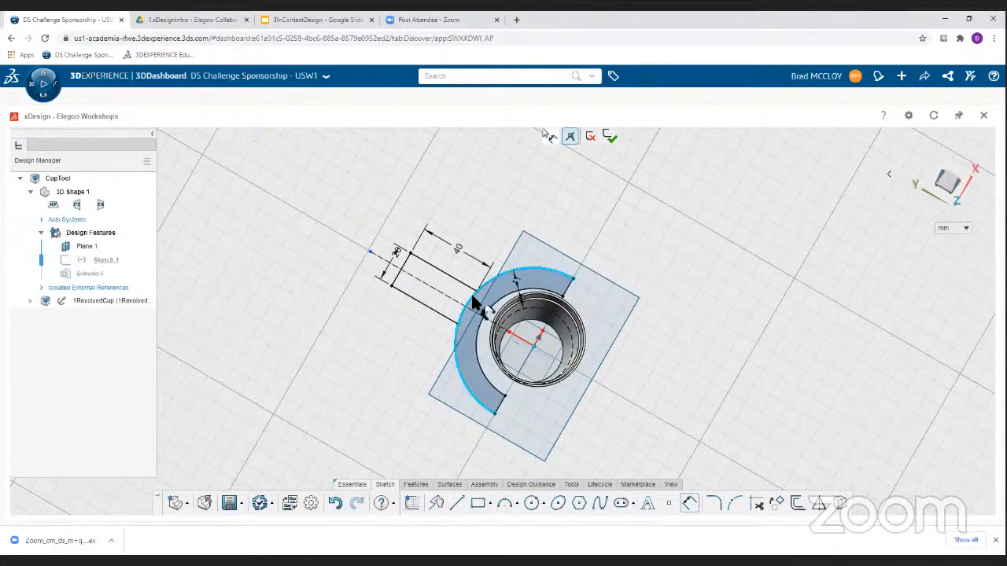
left_click(386, 370)
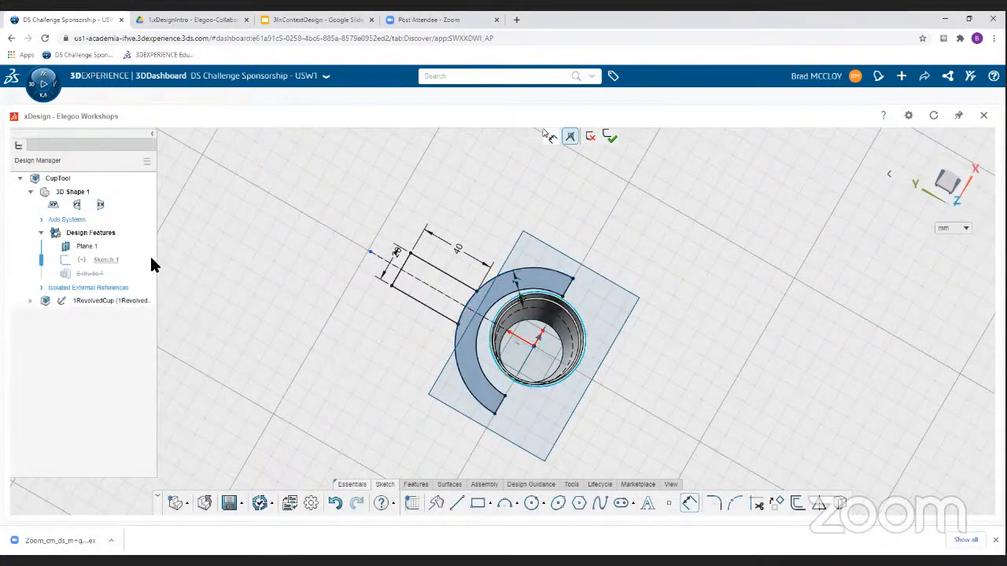
left_click(612, 139)
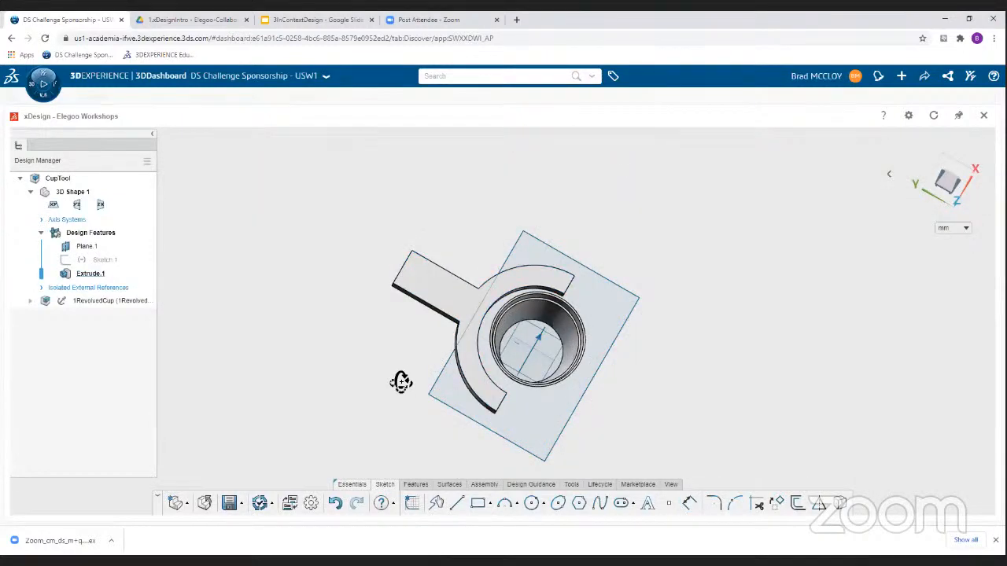
middle_click_drag(401, 383, 377, 370)
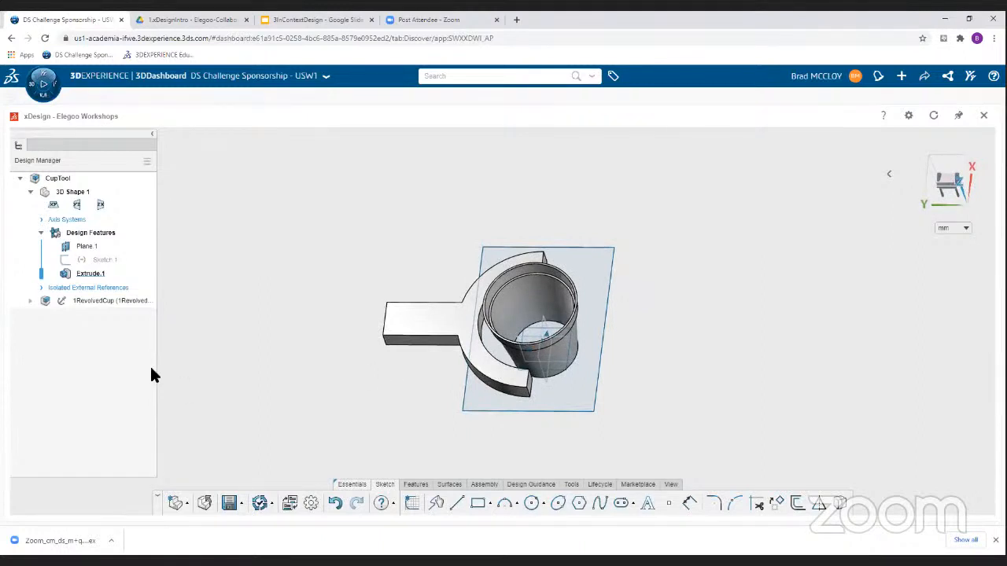
Edit the existing extrude so that its profile is only the half-ring region, replacing the whole sketch
left_click(87, 275)
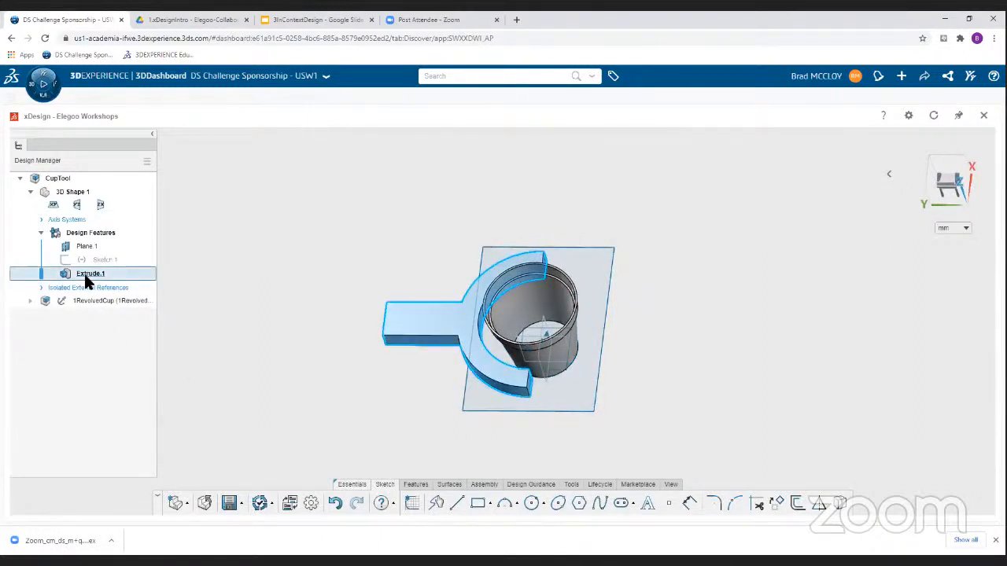
double_click(88, 276)
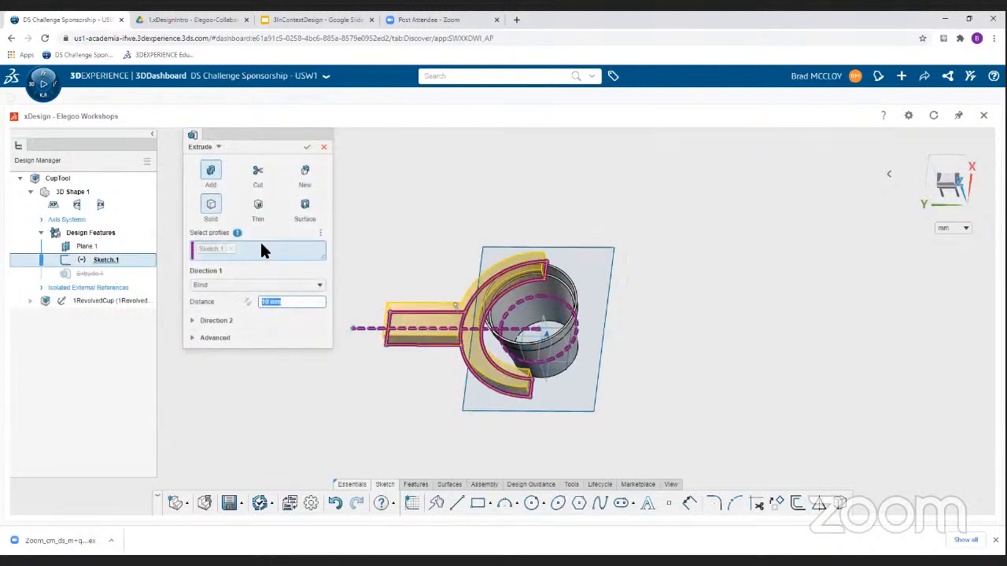
left_click(234, 244)
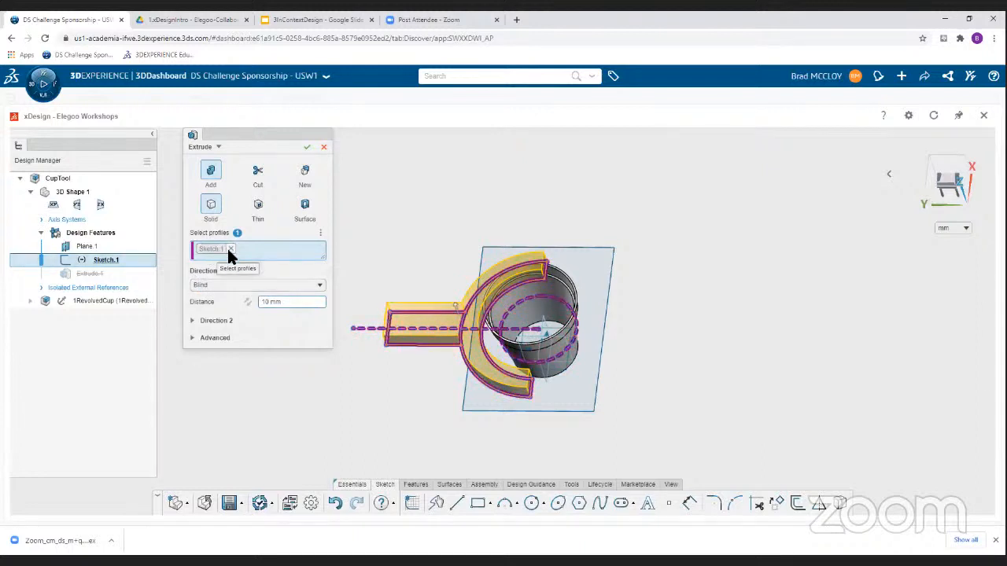
left_click(229, 248)
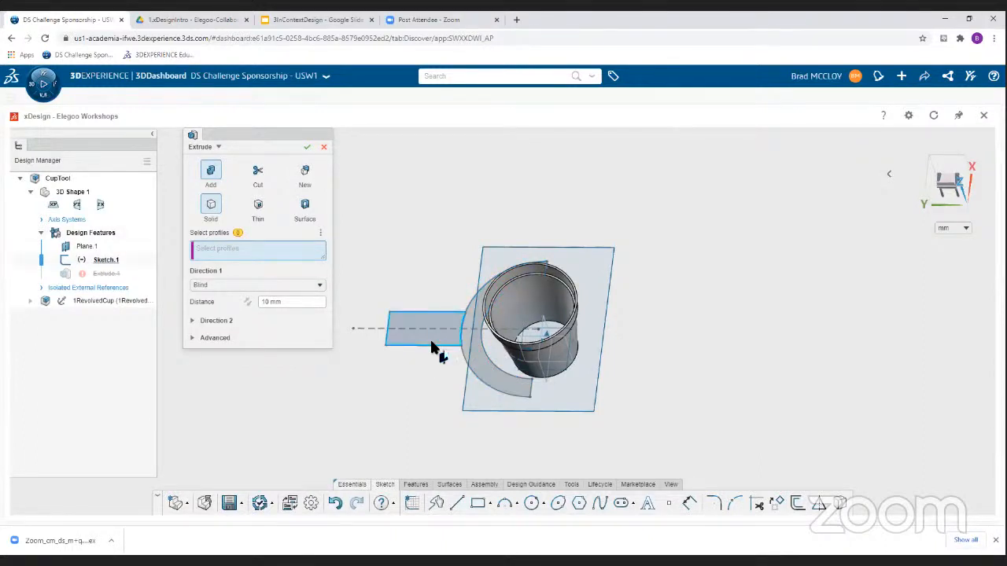
left_click(477, 355)
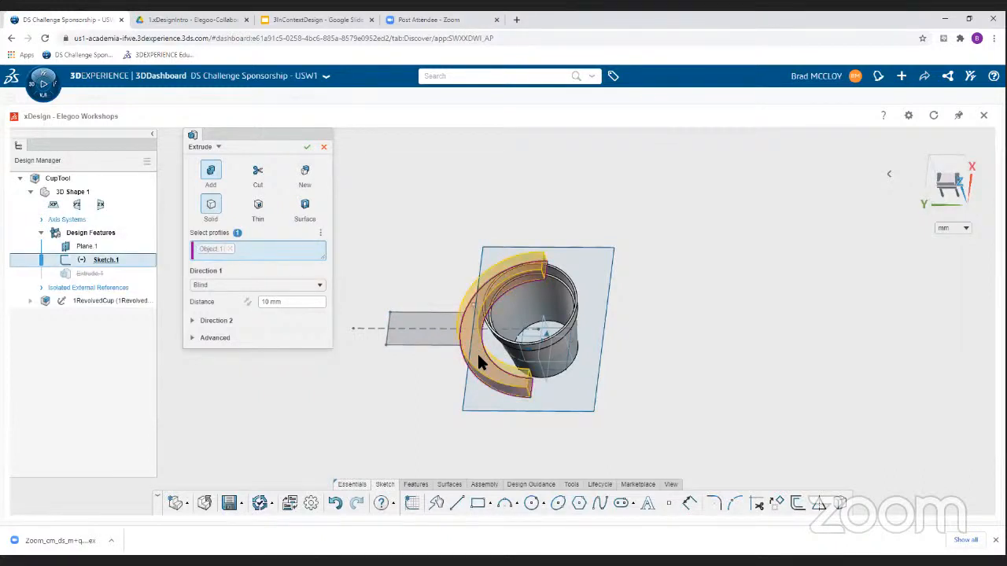
left_click(308, 149)
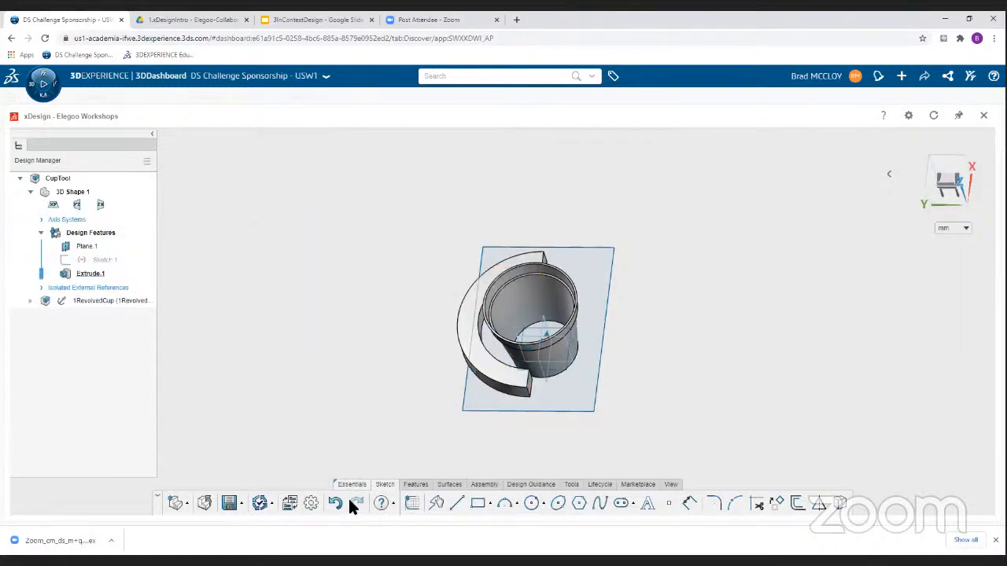
Start a new Extrude feature and make the hidden tool sketch visible for choosing a profile
mouse_move(396, 411)
middle_mouse_down()
mouse_move(395, 396)
mouse_move(397, 407)
middle_mouse_up()
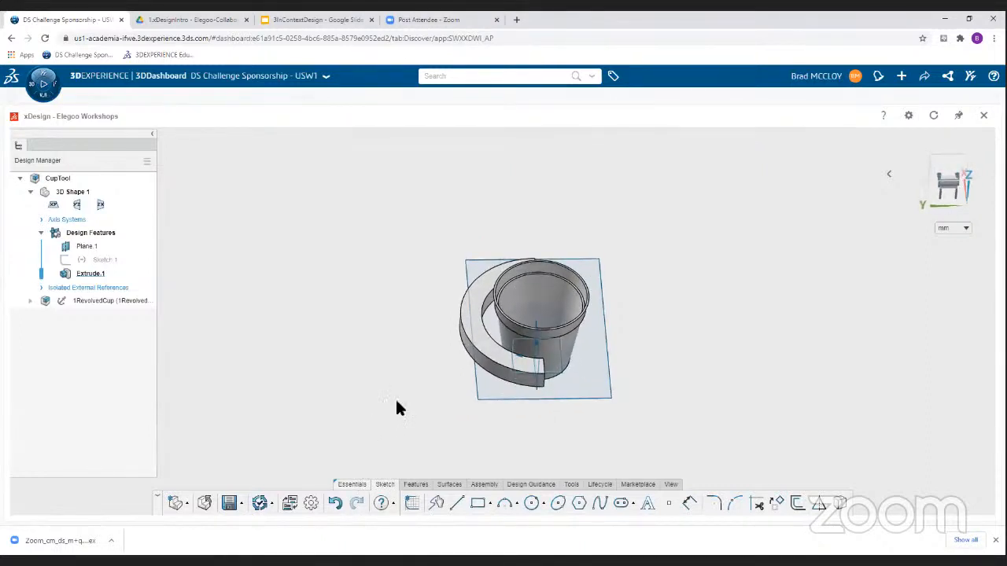
left_click(409, 486)
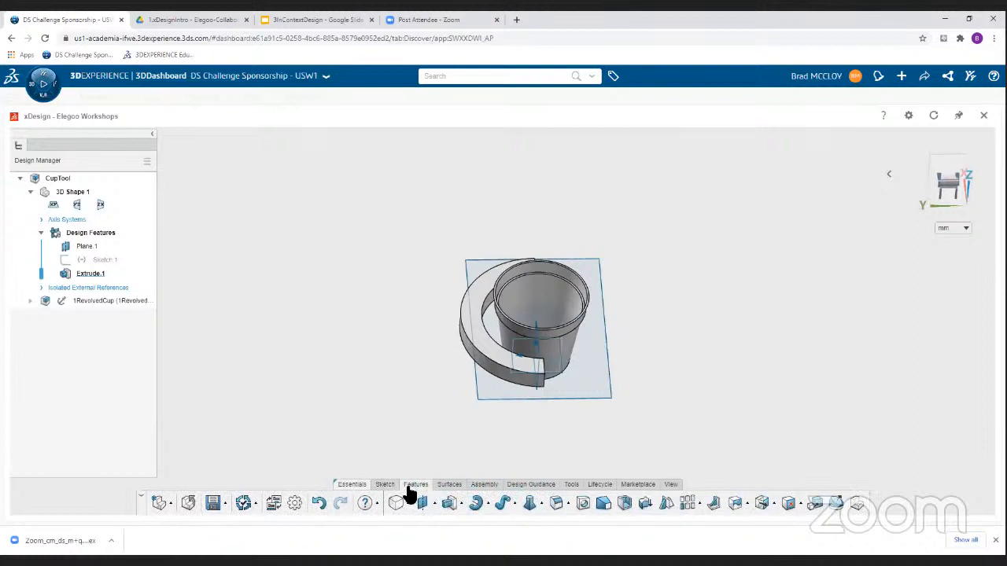
left_click(449, 506)
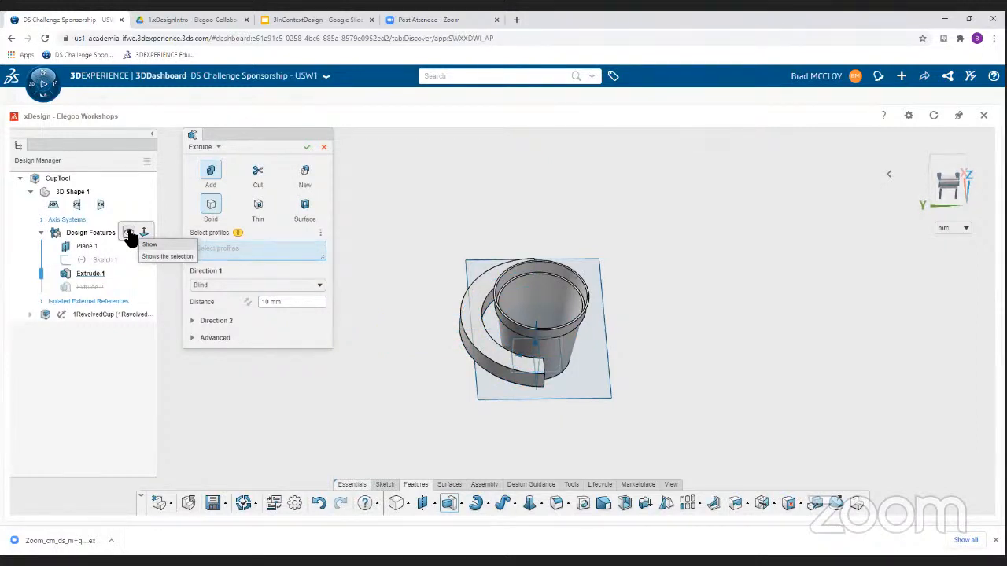
left_click(129, 233)
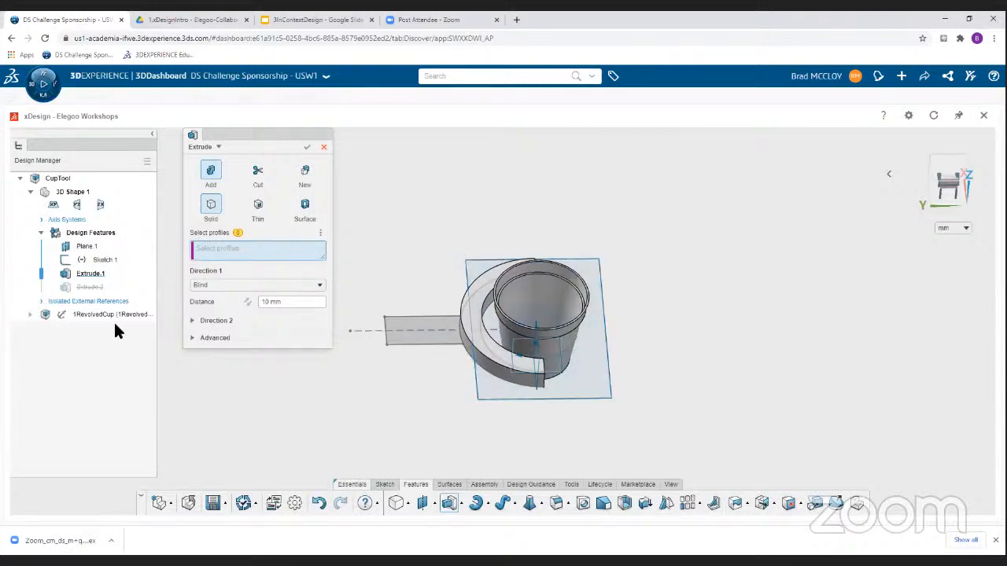
right_click(105, 260)
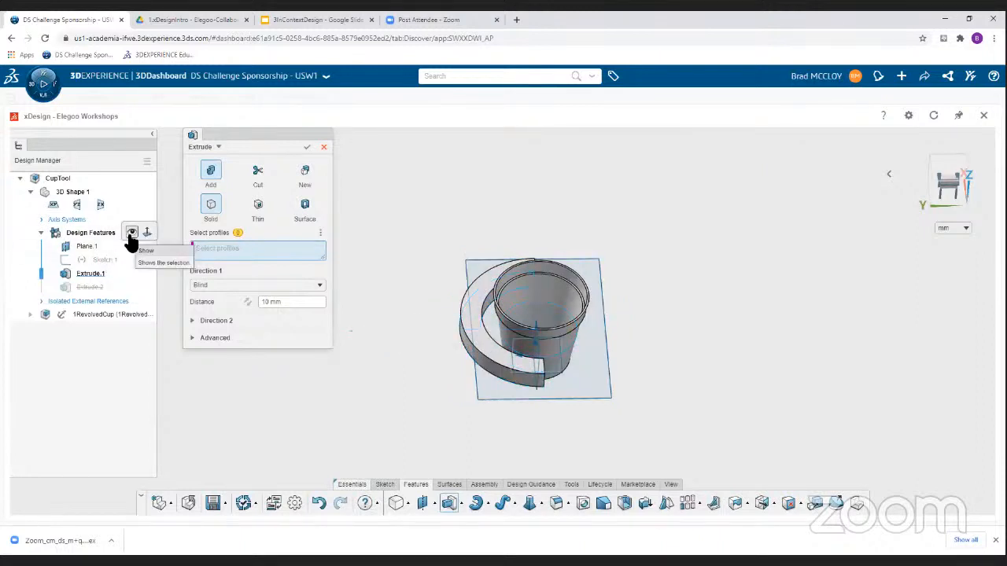
left_click(130, 234)
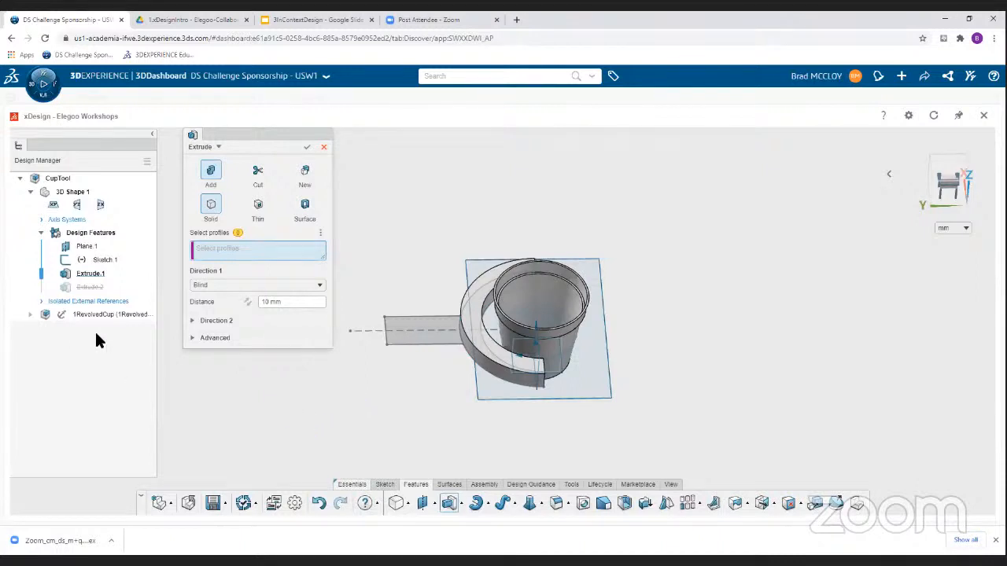
Extrude only the rectangular handle region 8 mm upward as a blind, added solid joined to the half ring
left_click(405, 345)
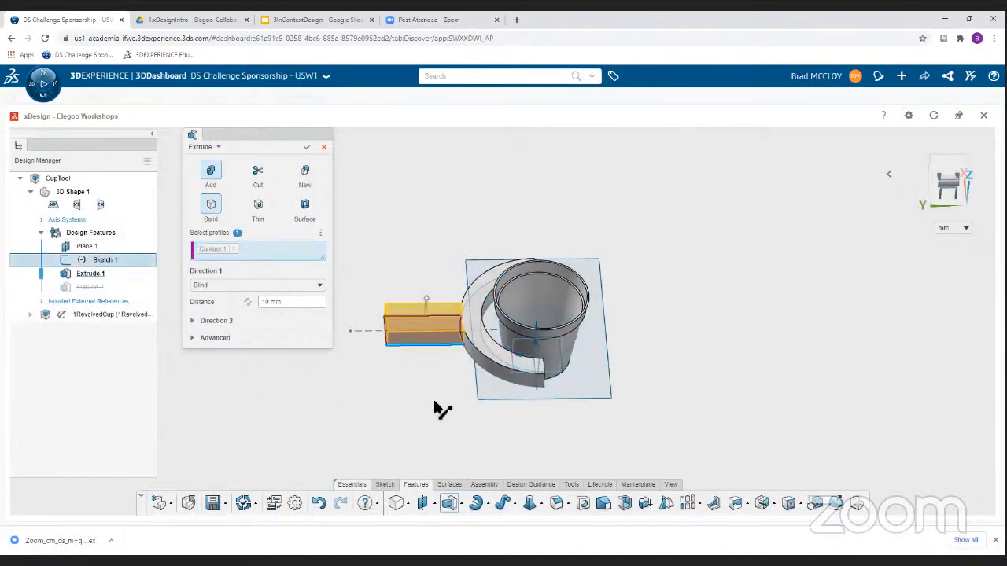
middle_click_drag(436, 409, 445, 381)
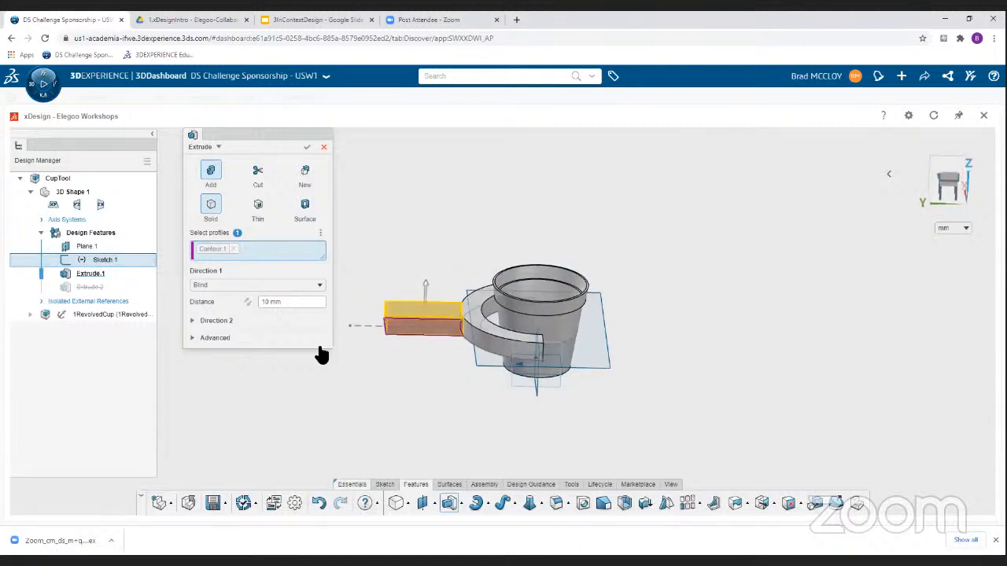
left_click(287, 302)
type("8")
key("Return")
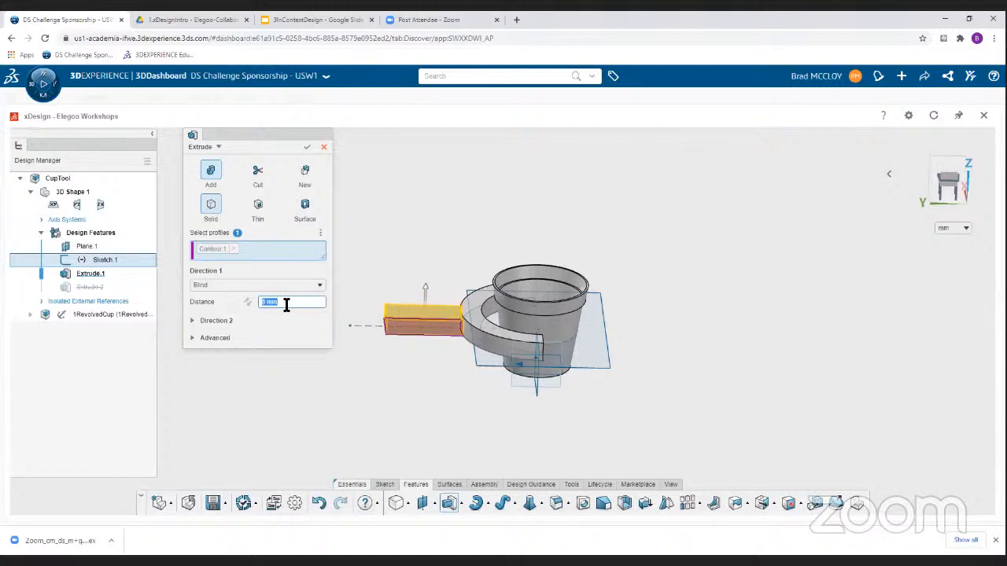
left_click(307, 147)
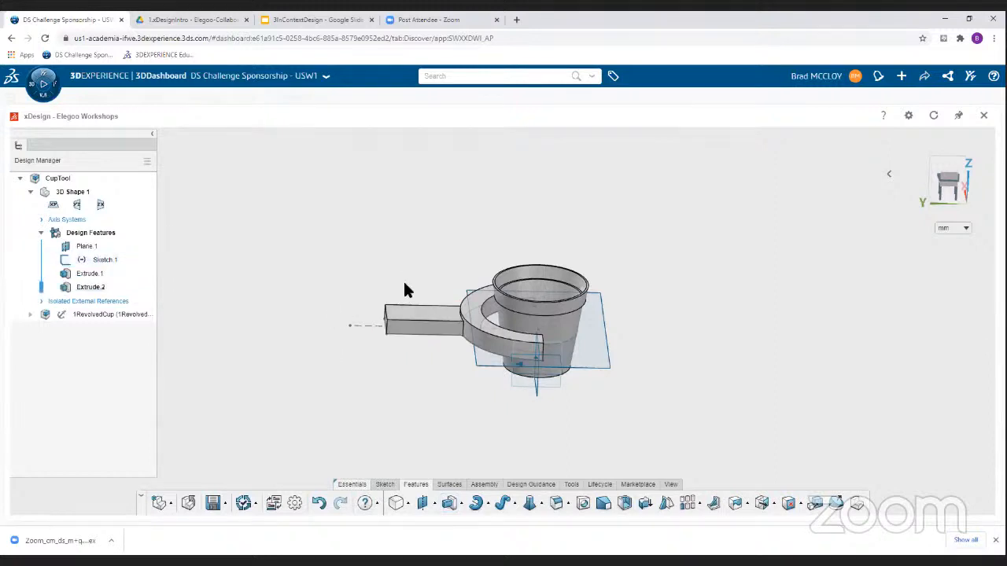
Edit the tool sketch to set the gap between the projected cup circle and the ring's inner arc to 5 mm, and update the model
middle_click_drag(404, 288, 396, 360)
middle_click_drag(327, 393, 333, 423)
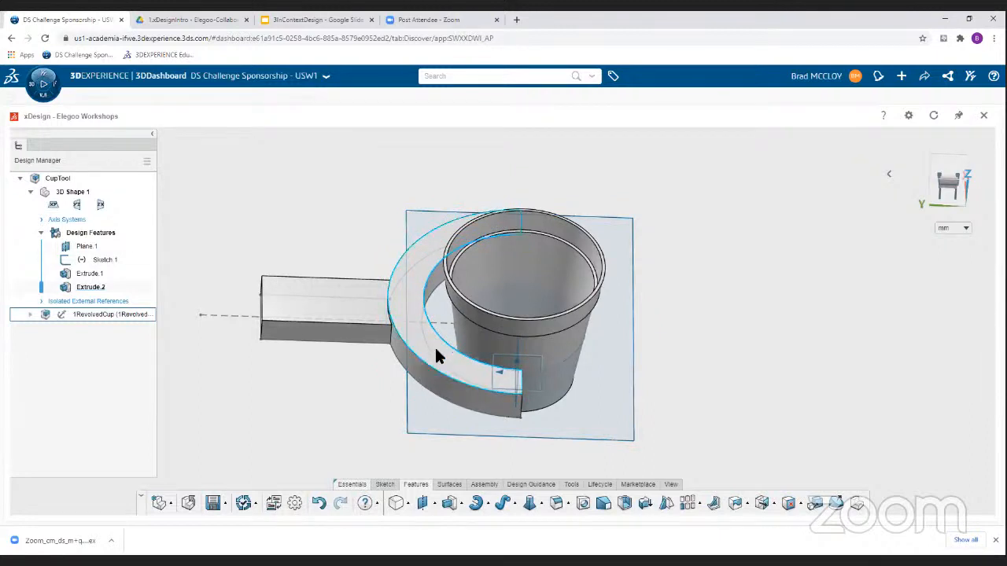
double_click(107, 260)
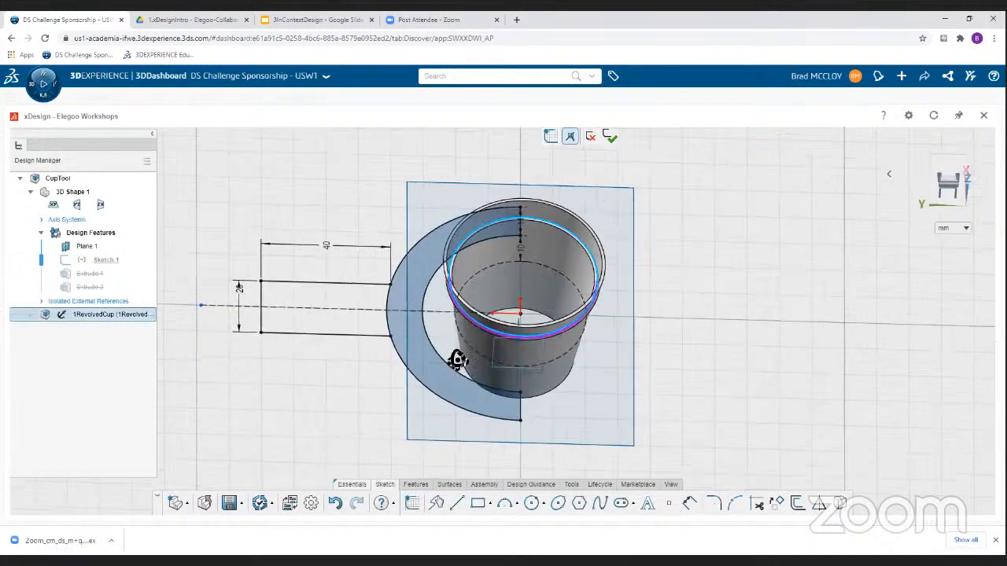
double_click(517, 220)
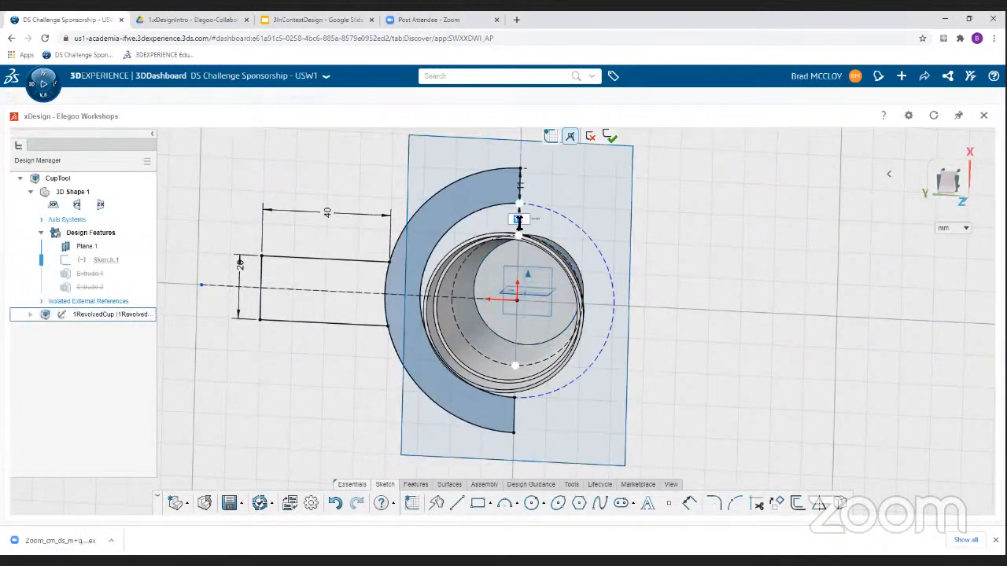
type("5")
key("Return")
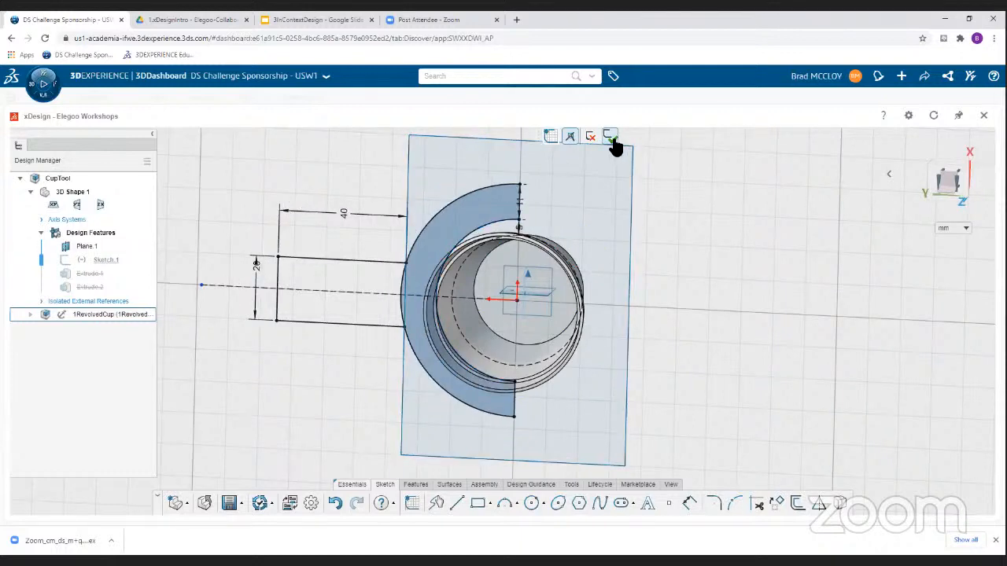
mouse_move(783, 408)
middle_mouse_down()
mouse_move(826, 346)
mouse_move(678, 364)
mouse_move(673, 376)
middle_mouse_up()
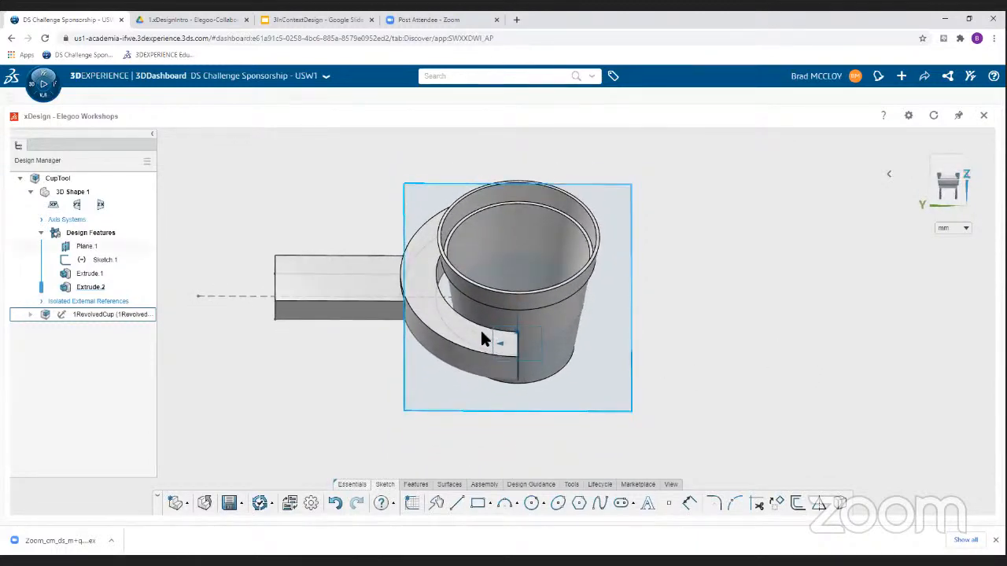
Edit the reference plane under the tool and set its offset to 7 mm
left_click(515, 334)
middle_click_drag(519, 334, 540, 342)
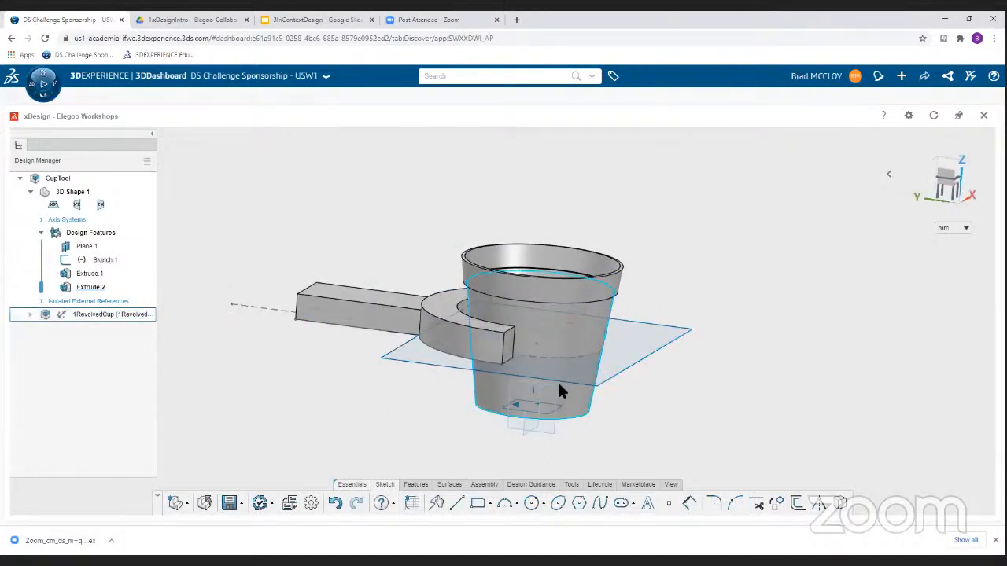
left_click(89, 247)
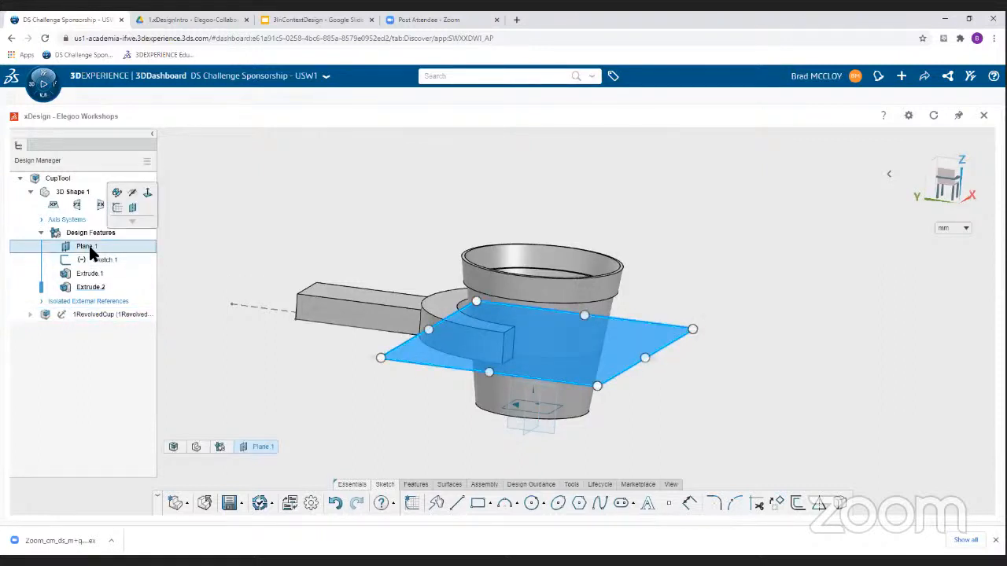
left_click(117, 193)
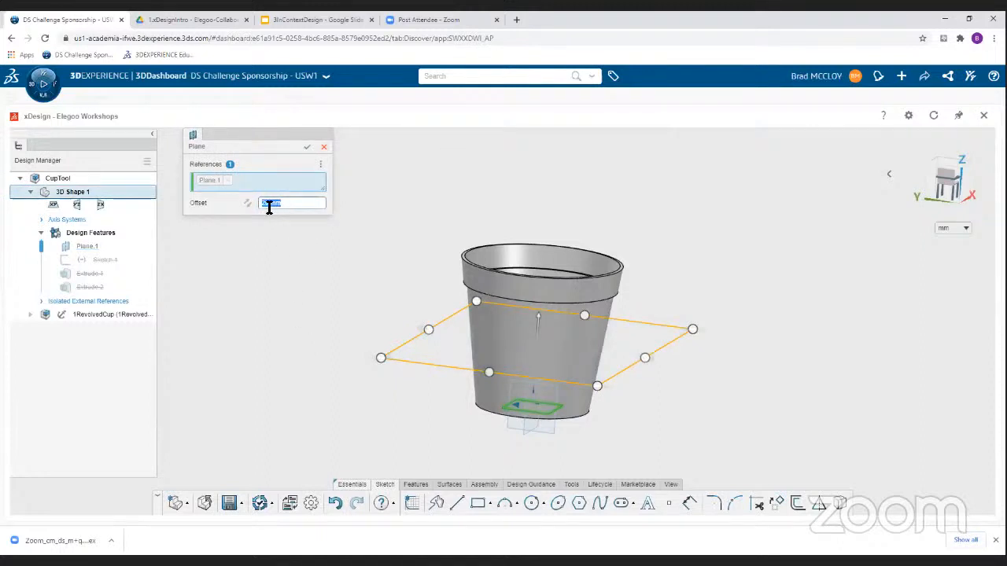
type("20")
key("Return")
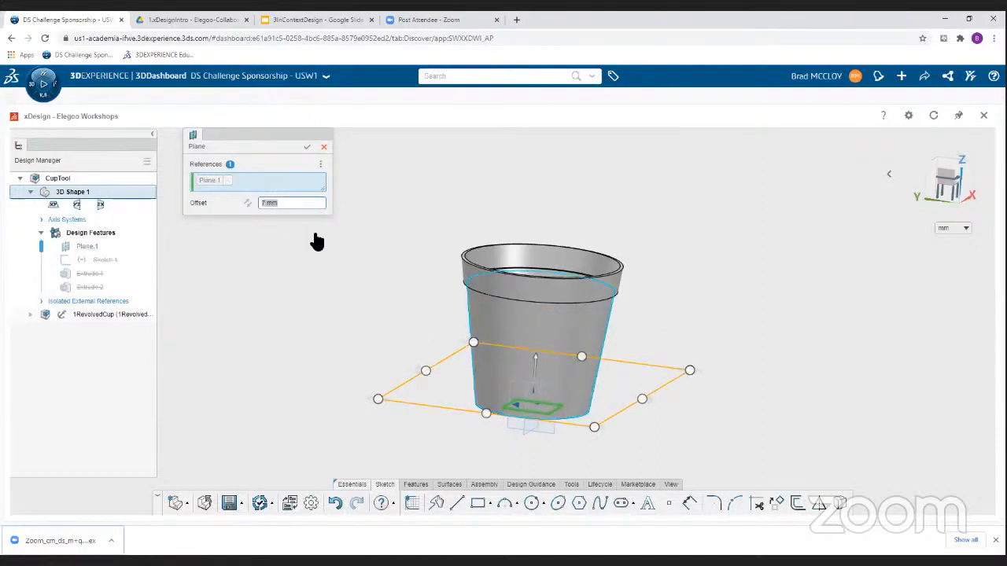
left_click(307, 147)
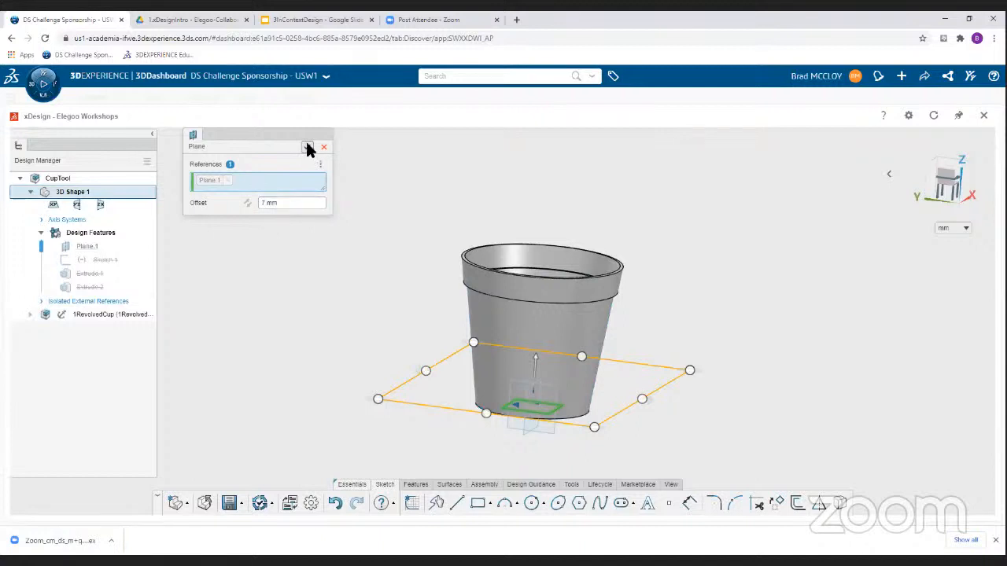
Reopen the tool sketch to examine how its projected circle and ring relate to the cup at the lowered plane, and close it
middle_click_drag(407, 354, 391, 427)
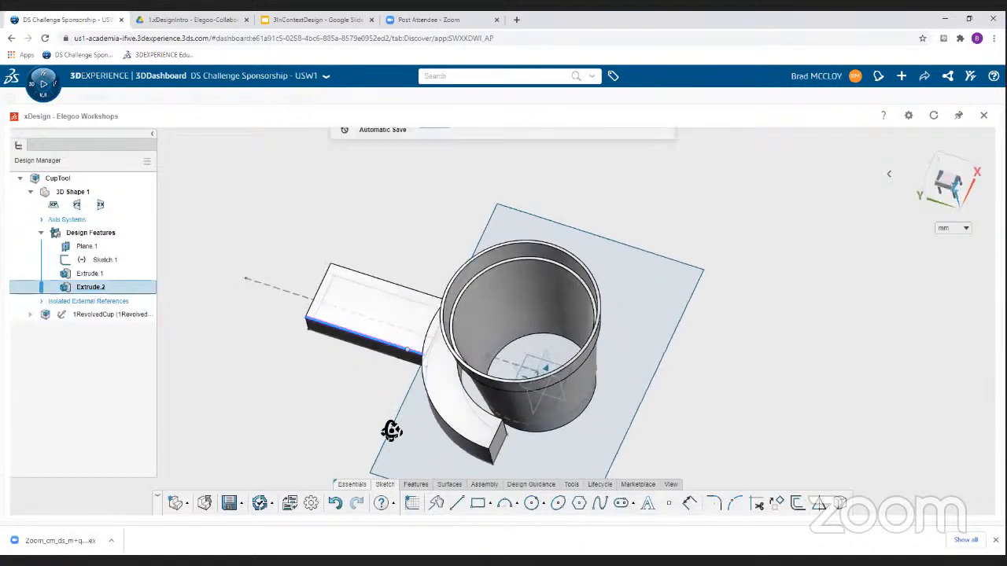
left_click(496, 427)
middle_click_drag(511, 404, 518, 383)
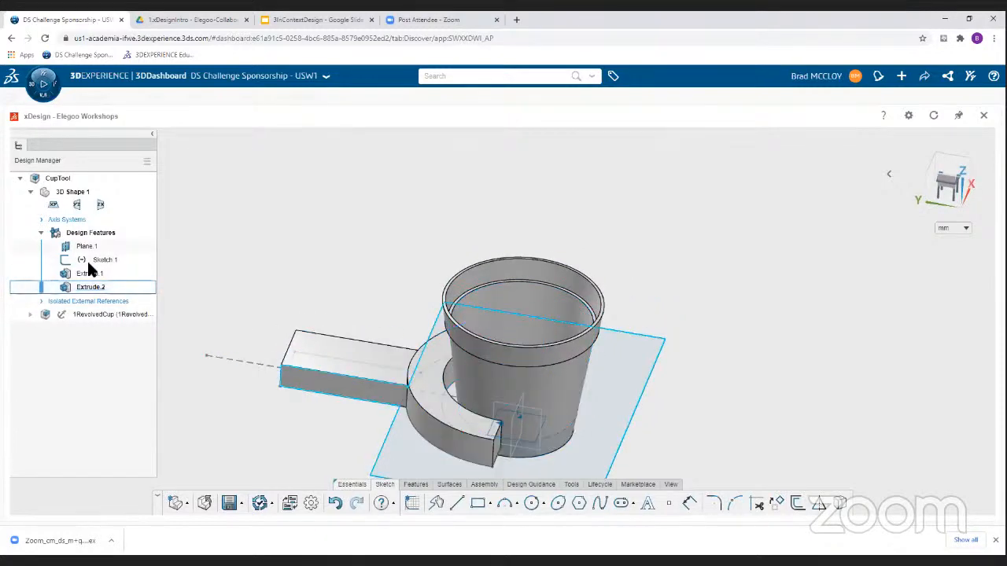
left_click(110, 262)
double_click(116, 265)
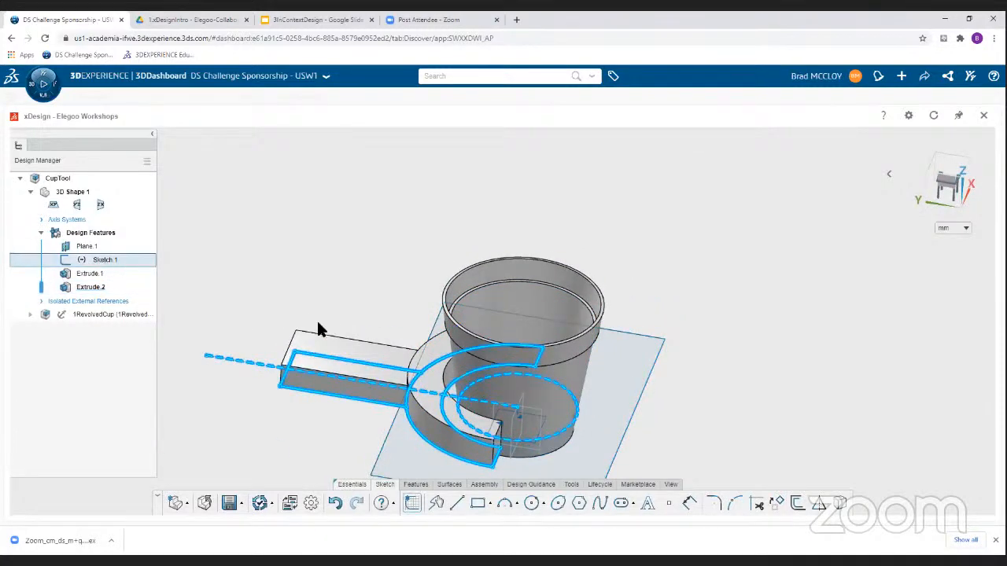
mouse_move(460, 393)
middle_mouse_down()
mouse_move(481, 382)
mouse_move(490, 393)
mouse_move(456, 397)
middle_mouse_up()
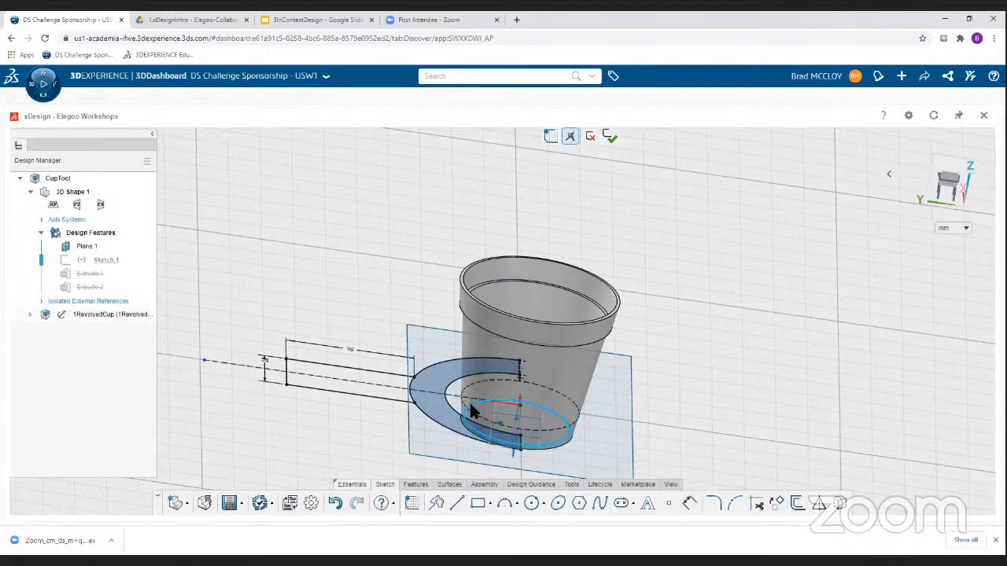
mouse_move(497, 403)
middle_mouse_down()
mouse_move(465, 400)
mouse_move(484, 415)
middle_mouse_up()
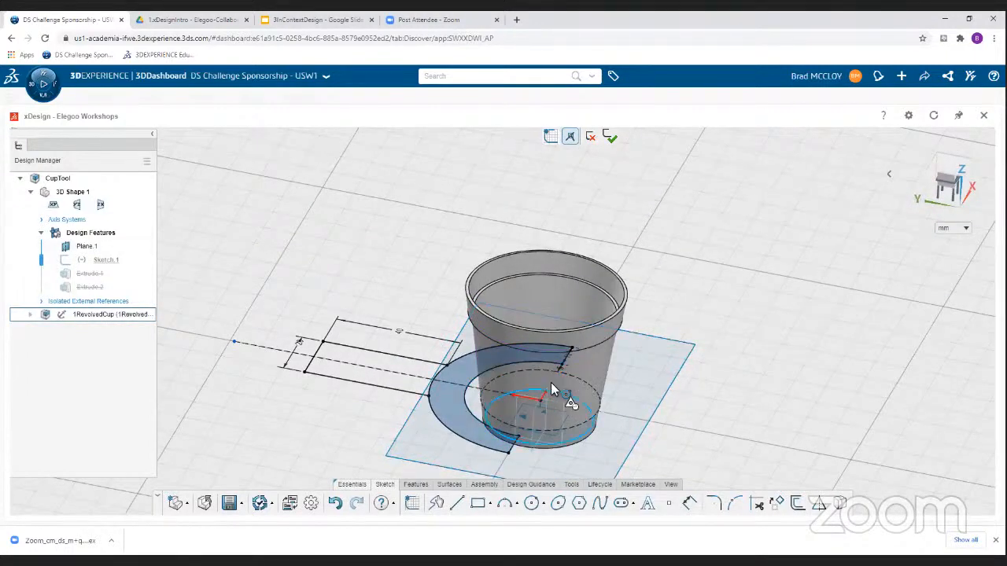
left_click(485, 397)
left_click(609, 137)
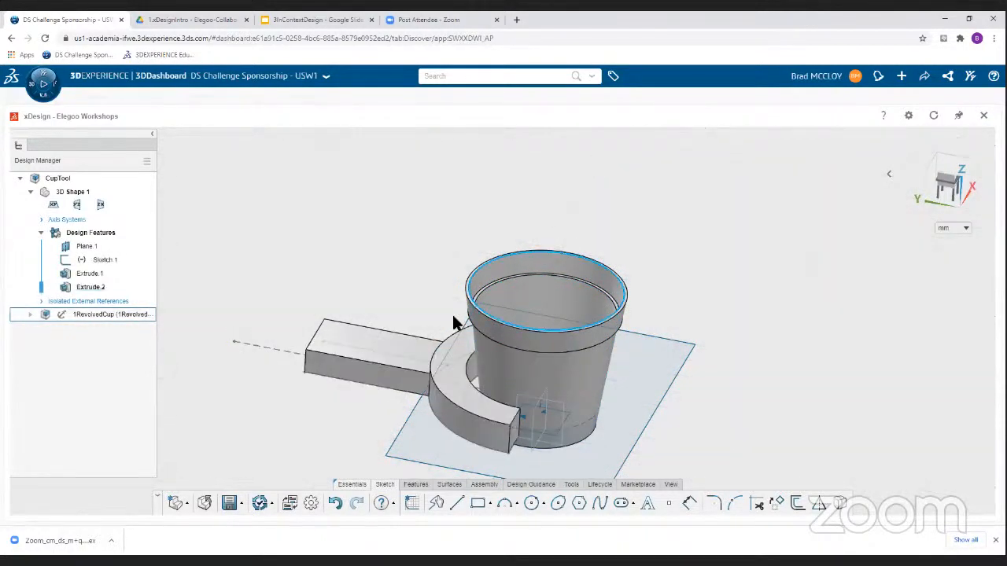
middle_click_drag(436, 340, 422, 401)
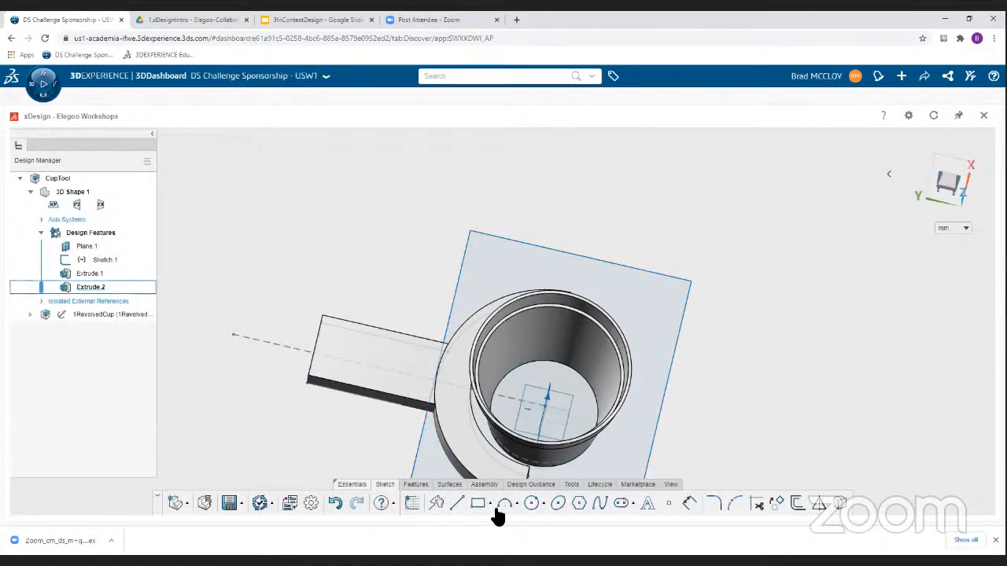
left_click(531, 504)
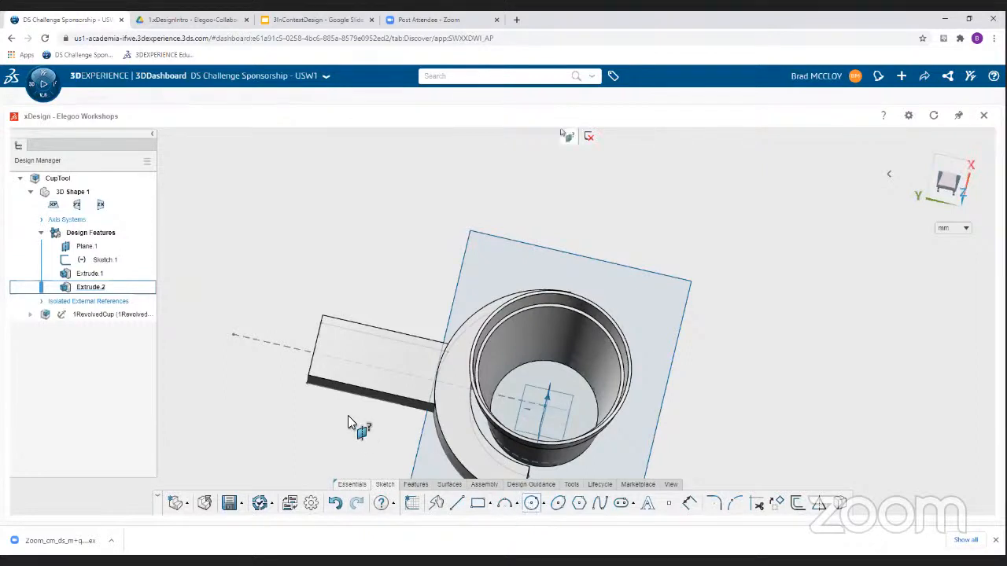
left_click(338, 360)
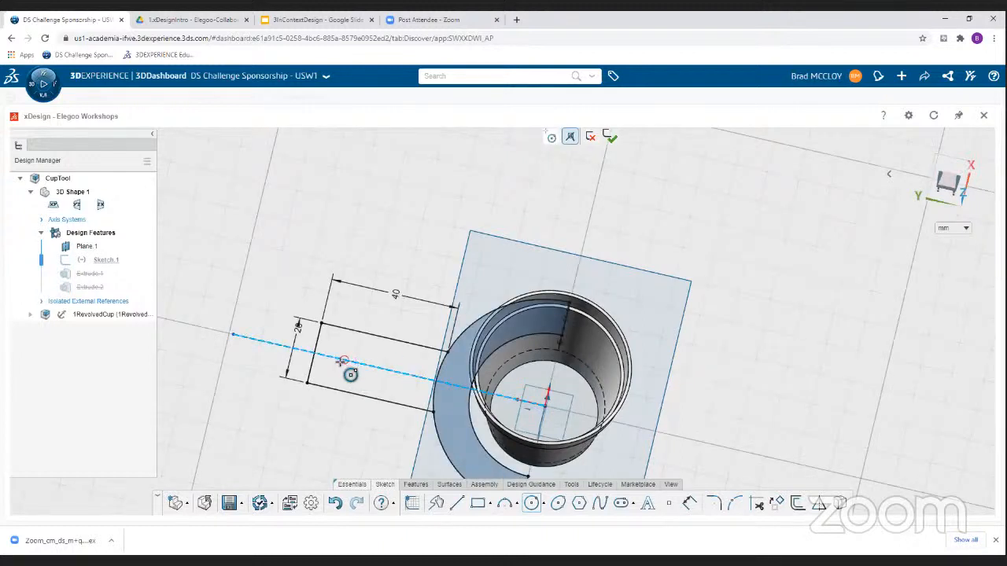
key("Escape")
left_click(591, 136)
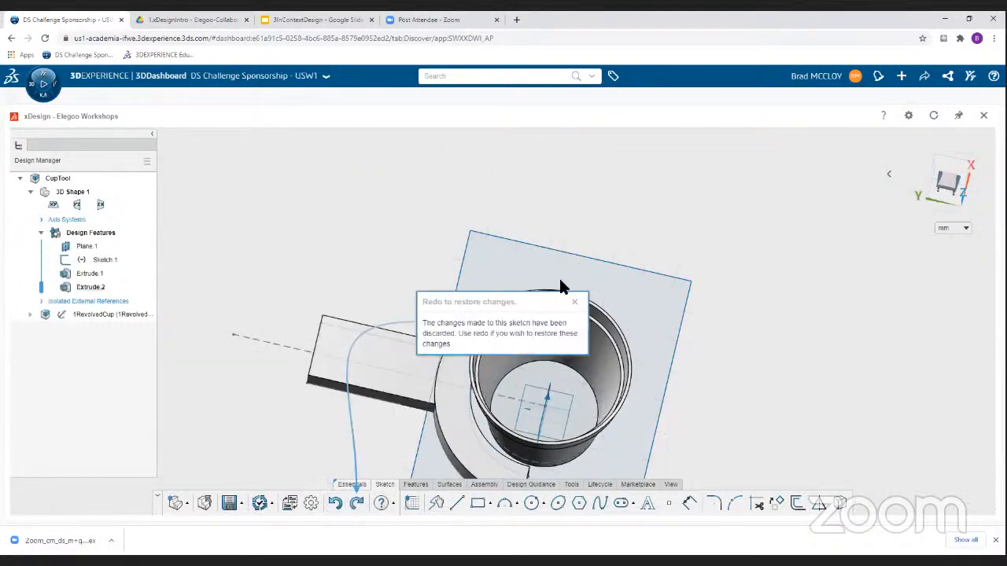
left_click(575, 302)
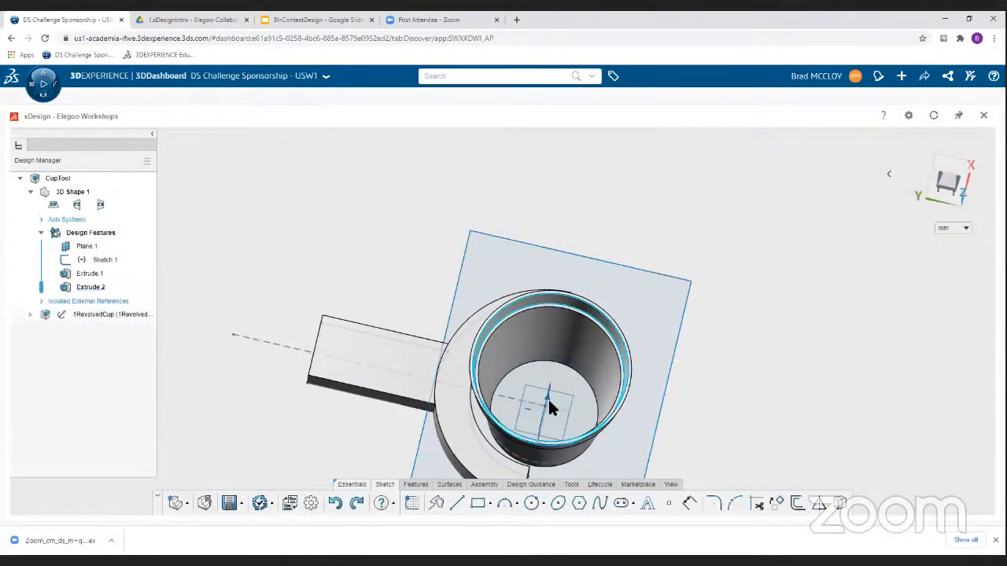
Start a new sketch on the handle's top face and draw a small circle near the handle's free end
left_click(531, 505)
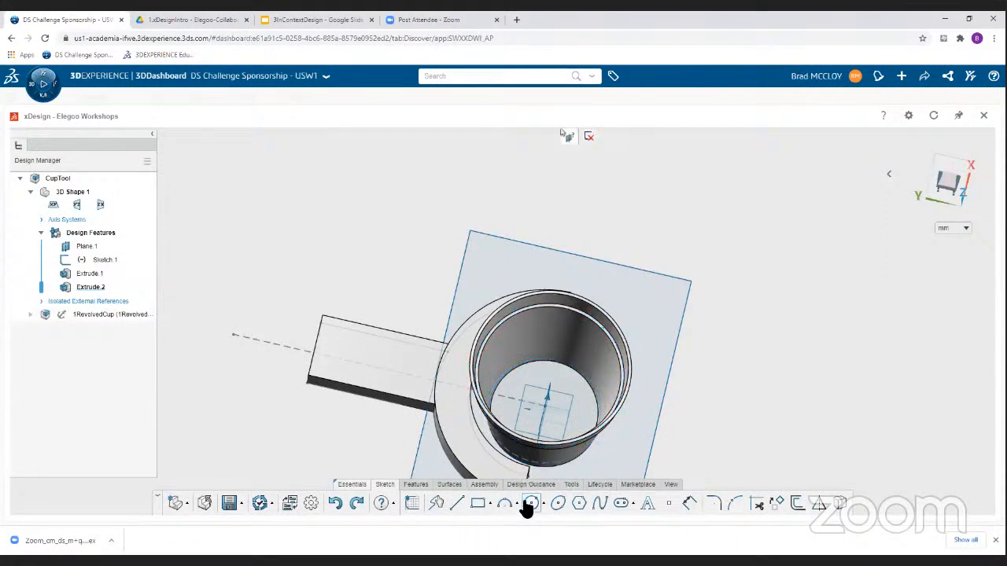
left_click(341, 366)
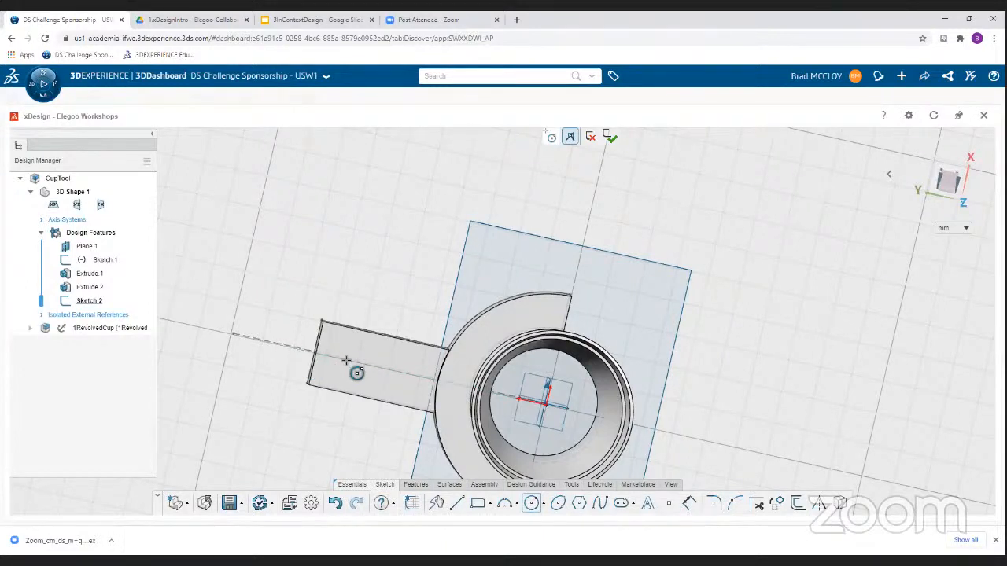
left_click(341, 352)
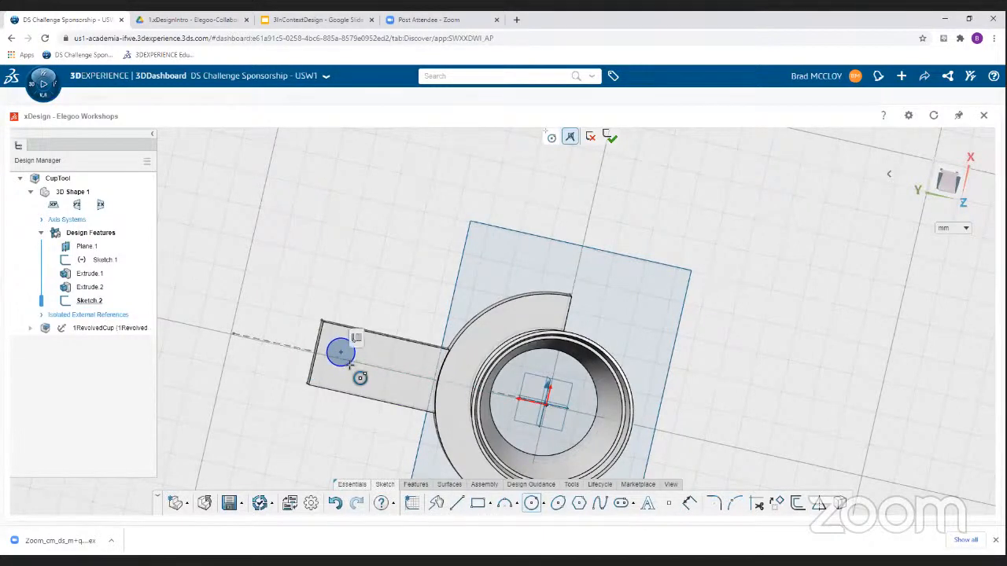
left_click(350, 366)
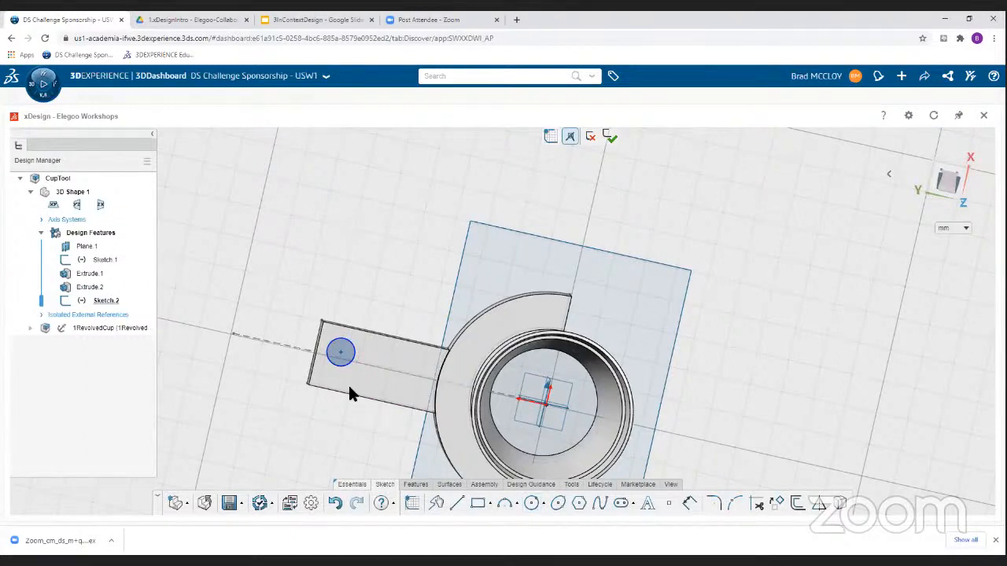
Make the small circle's centre coincident with the dashed centreline of the tool sketch running along the handle
left_click(342, 356)
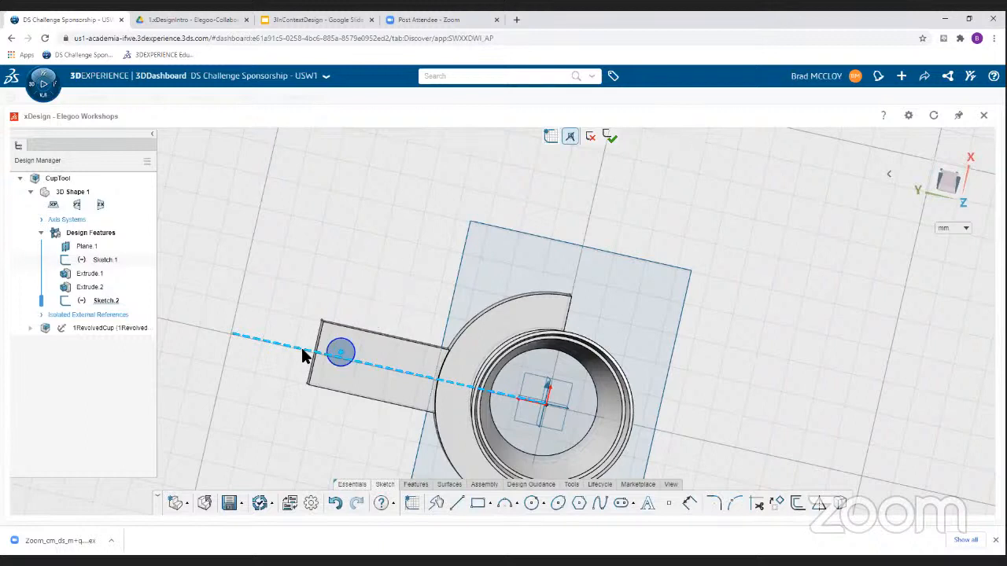
left_click(303, 350)
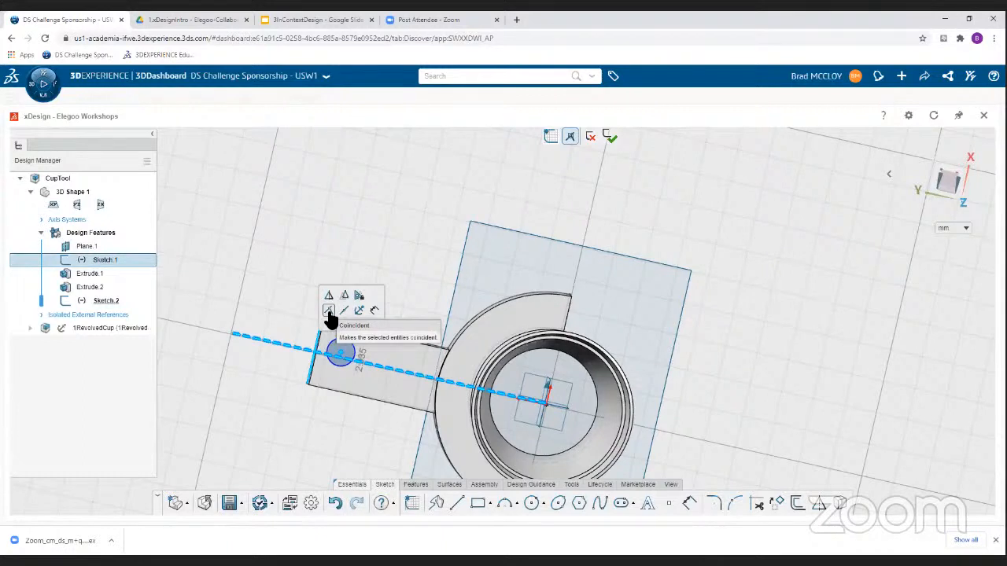
left_click(329, 311)
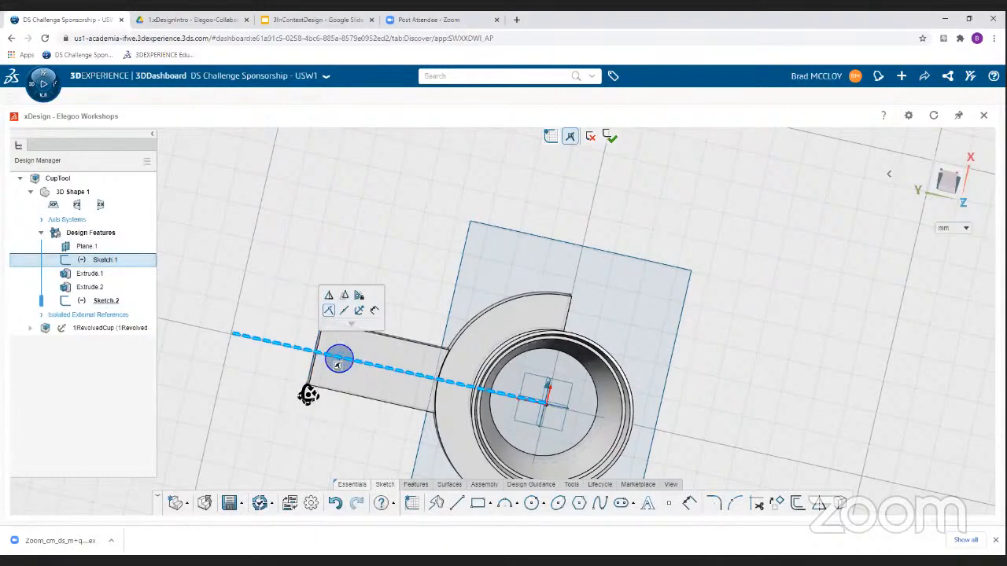
middle_click_drag(307, 394, 306, 447)
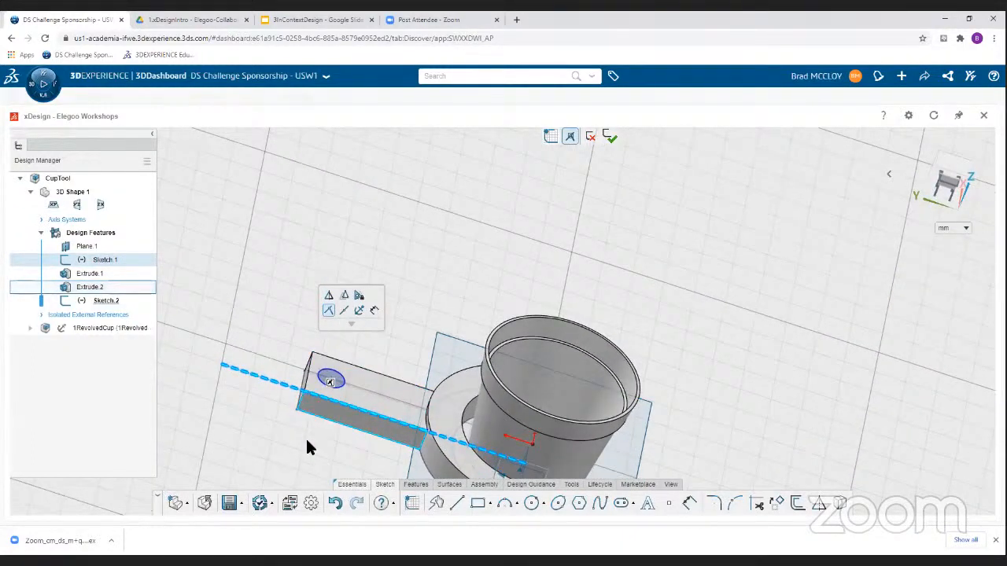
Dimension the circle on the handle to a diameter of 6 mm
left_click(690, 506)
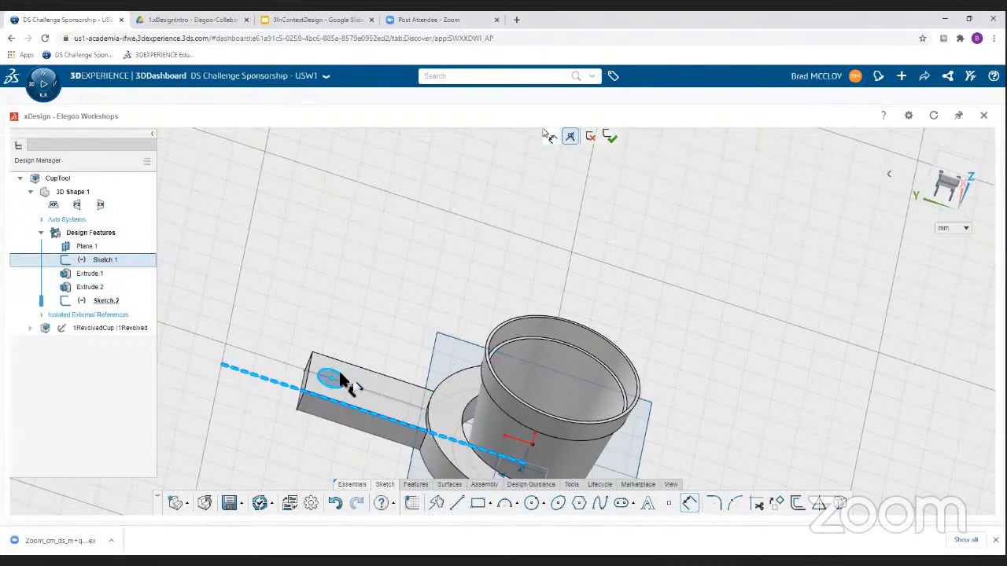
left_click(341, 379)
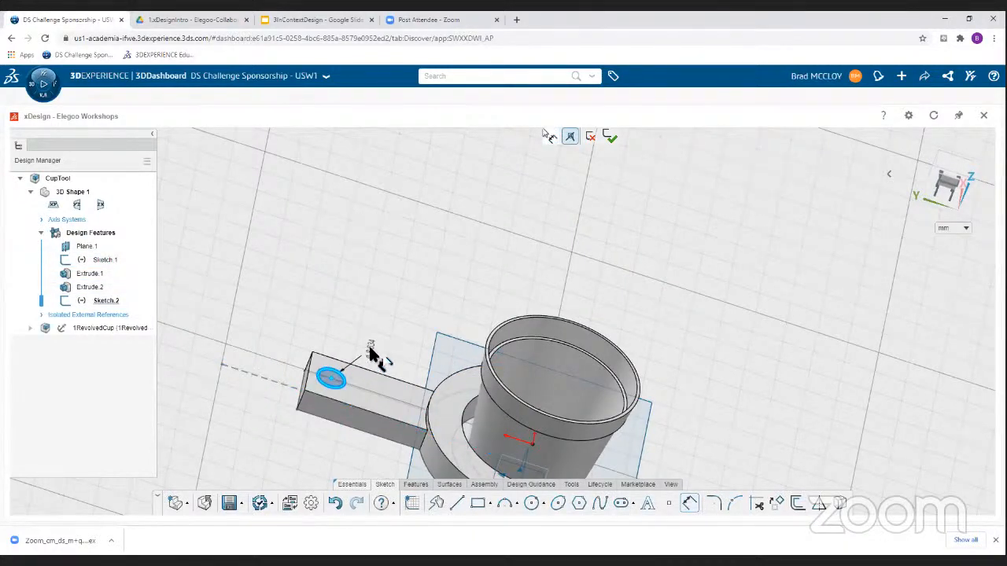
key("ctrl+8")
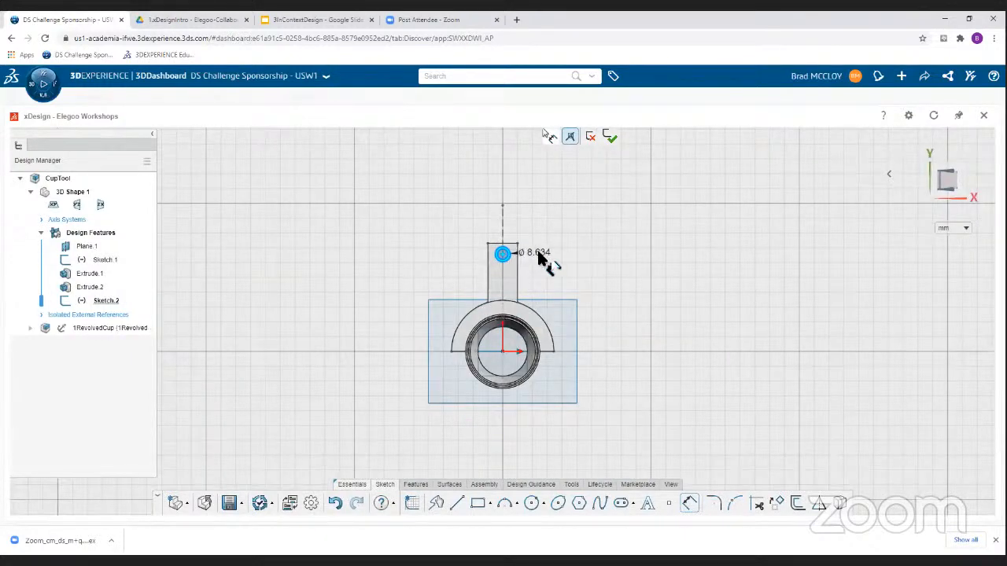
left_click(542, 253)
type("6")
key("Return")
Dimension the distance from the circle's centre to the handle's free end edge at 10 mm
scroll(540, 250, "up", 3)
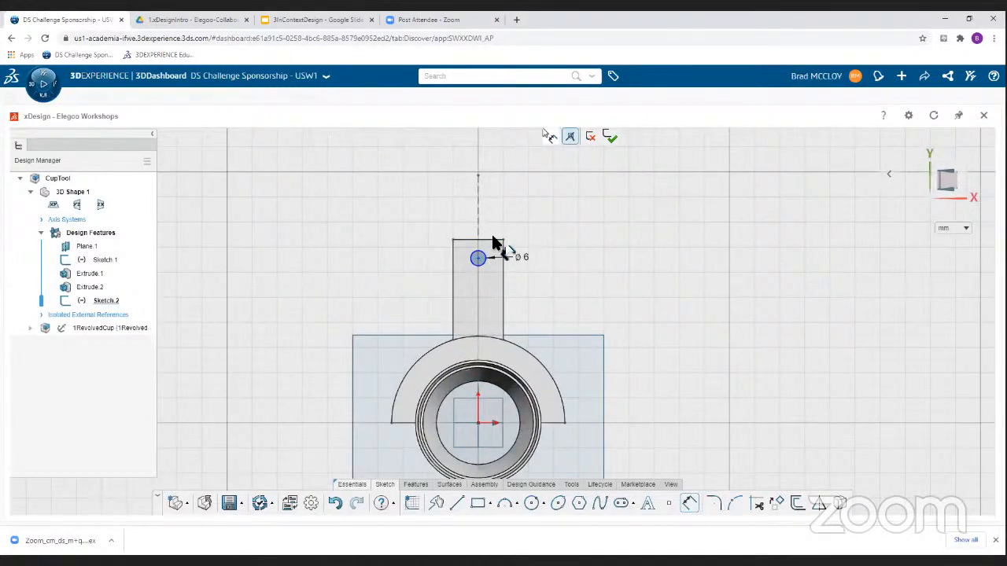
left_click(494, 240)
left_click(509, 221)
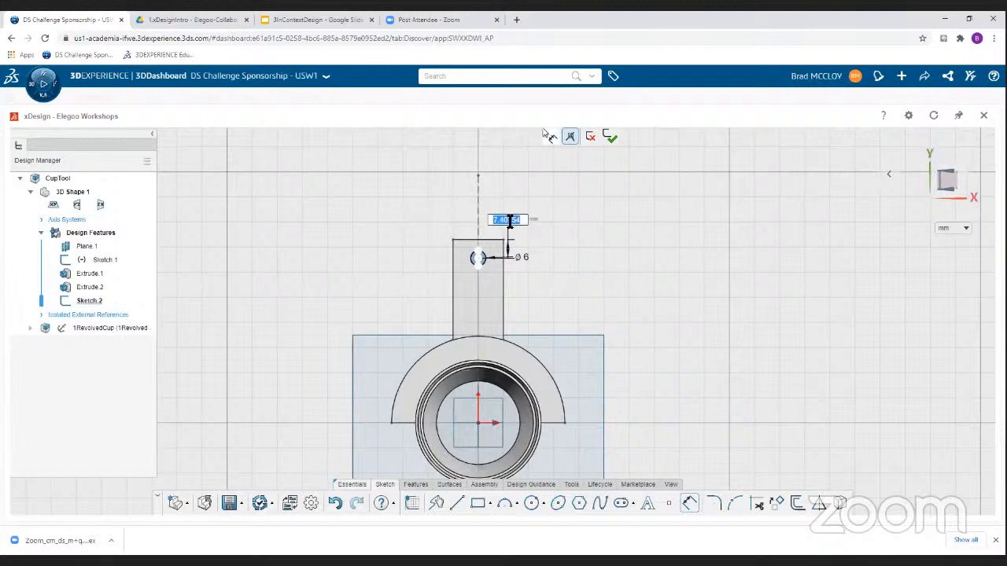
type("10")
key("Return")
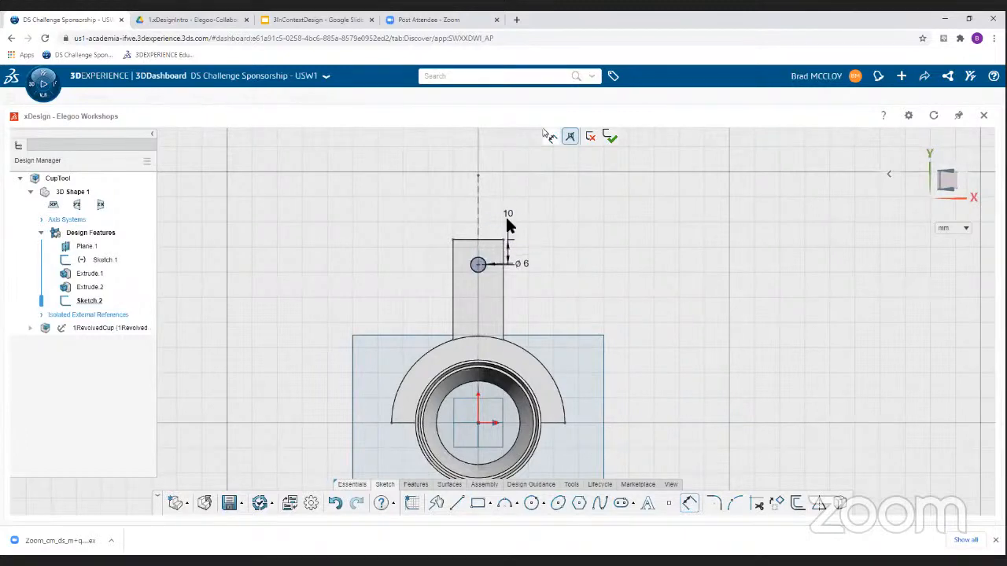
Extrude the circle as a solid blind cut, 8 mm deep, down into the handle to form its hole
mouse_move(400, 302)
middle_mouse_down()
mouse_move(399, 267)
mouse_move(425, 268)
mouse_move(445, 284)
middle_mouse_up()
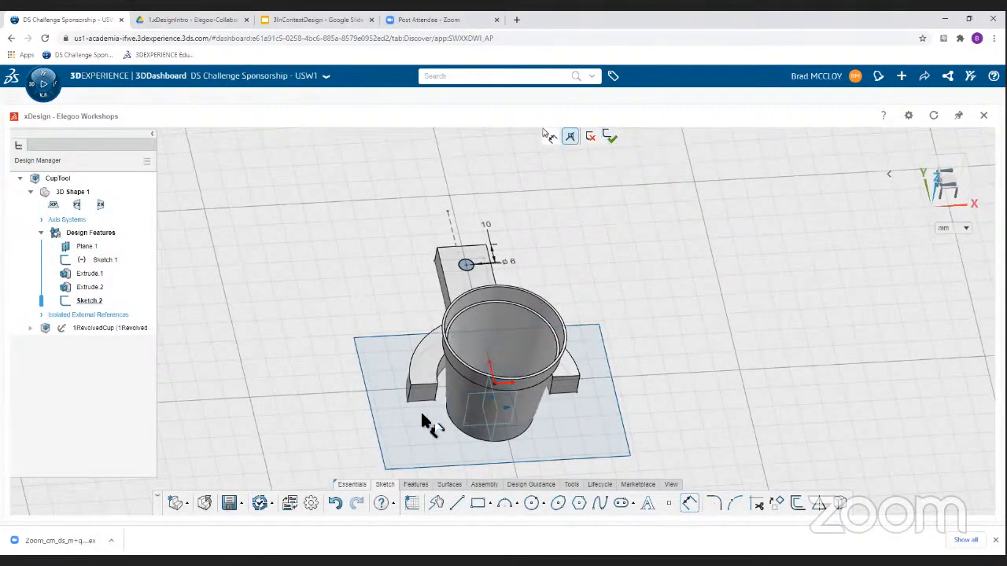
left_click(417, 486)
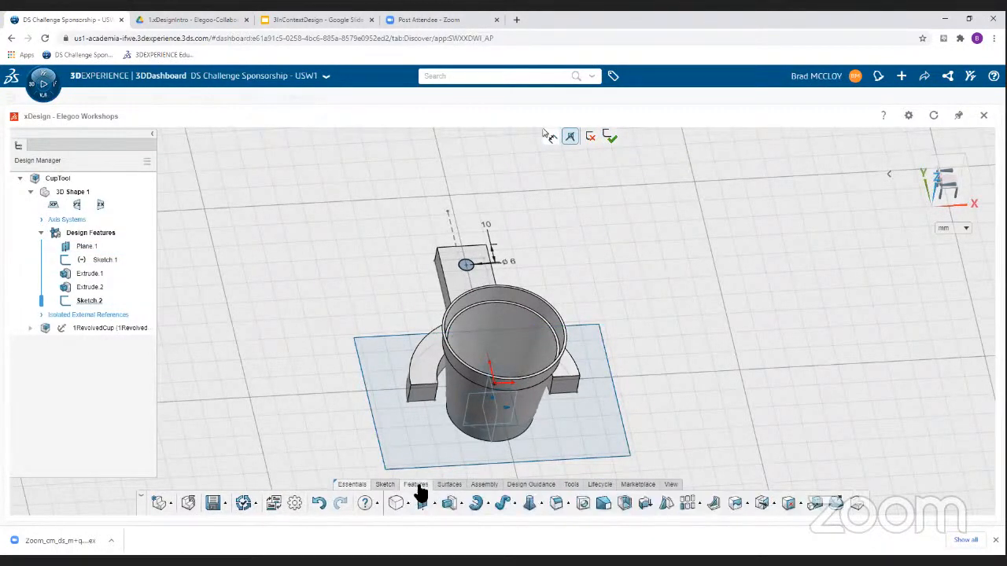
left_click(449, 505)
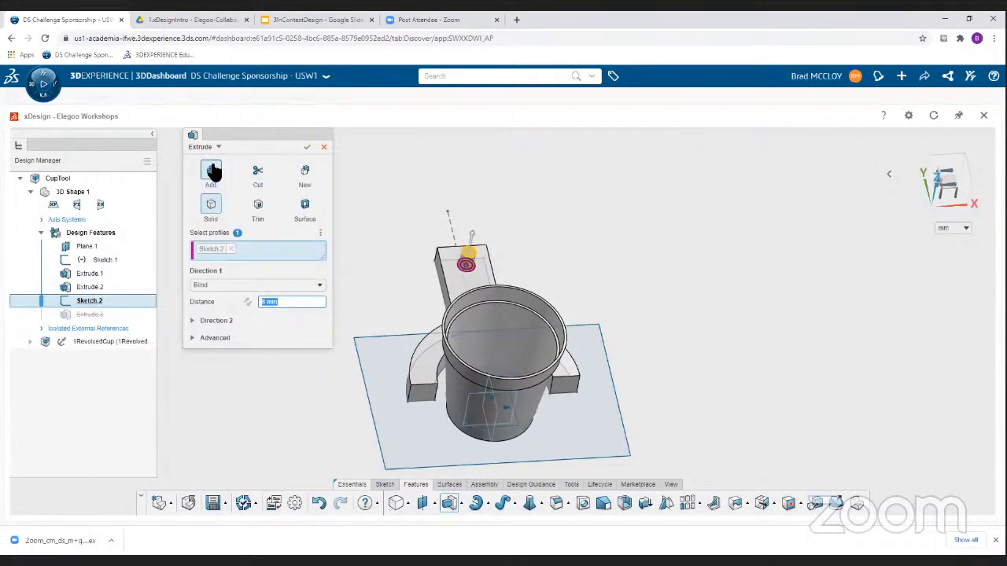
left_click(465, 267)
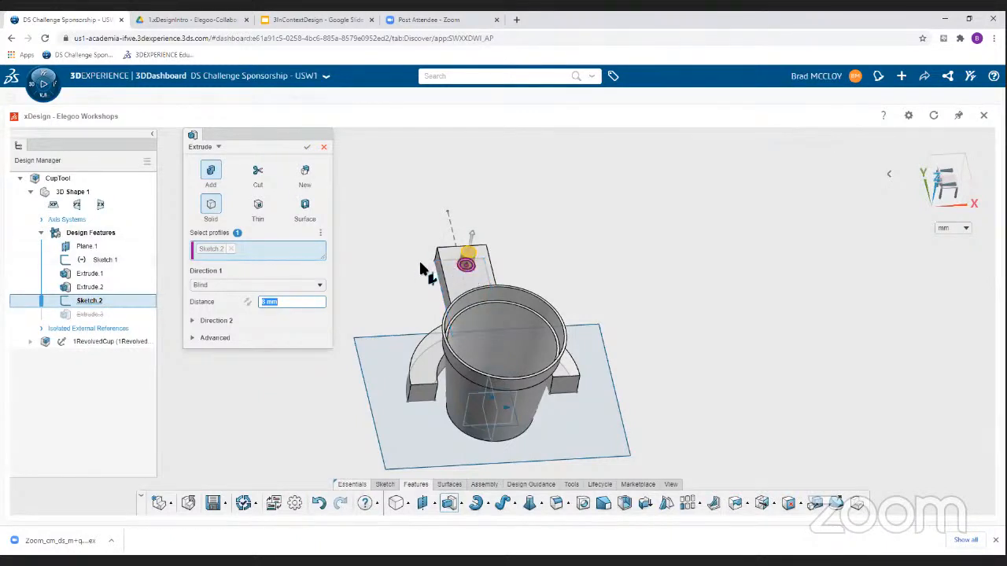
left_click(259, 173)
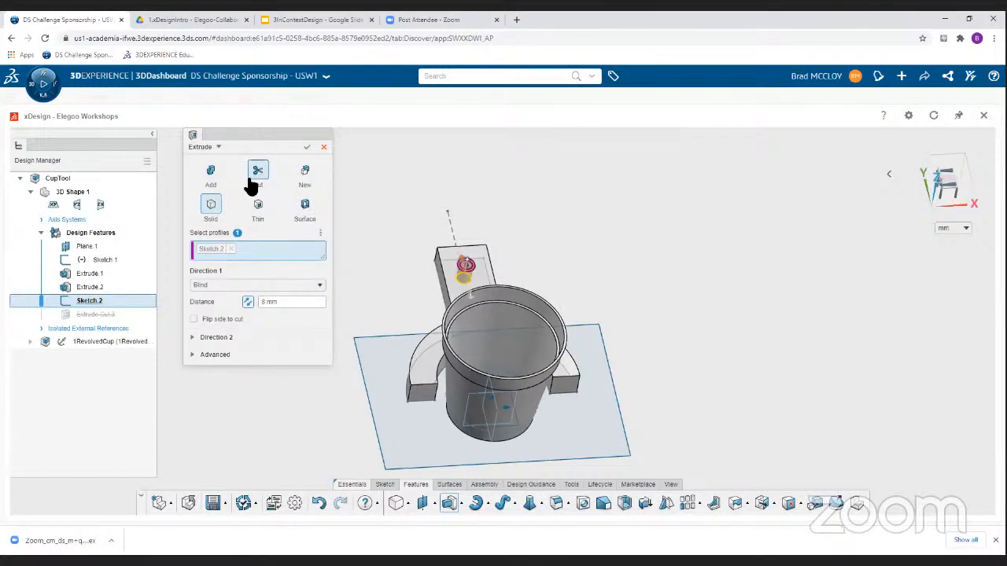
middle_click_drag(406, 286, 382, 333)
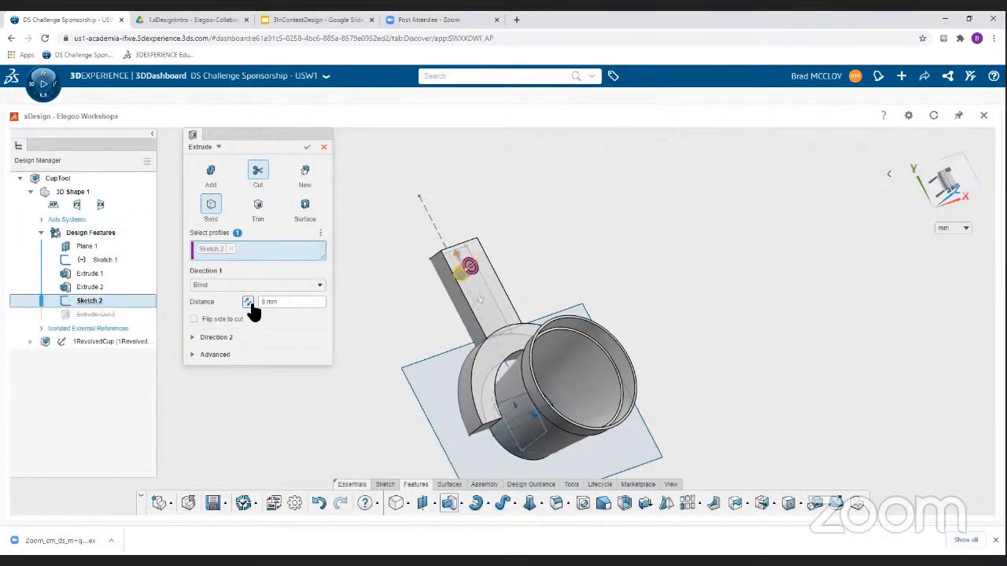
middle_click_drag(405, 305, 464, 275)
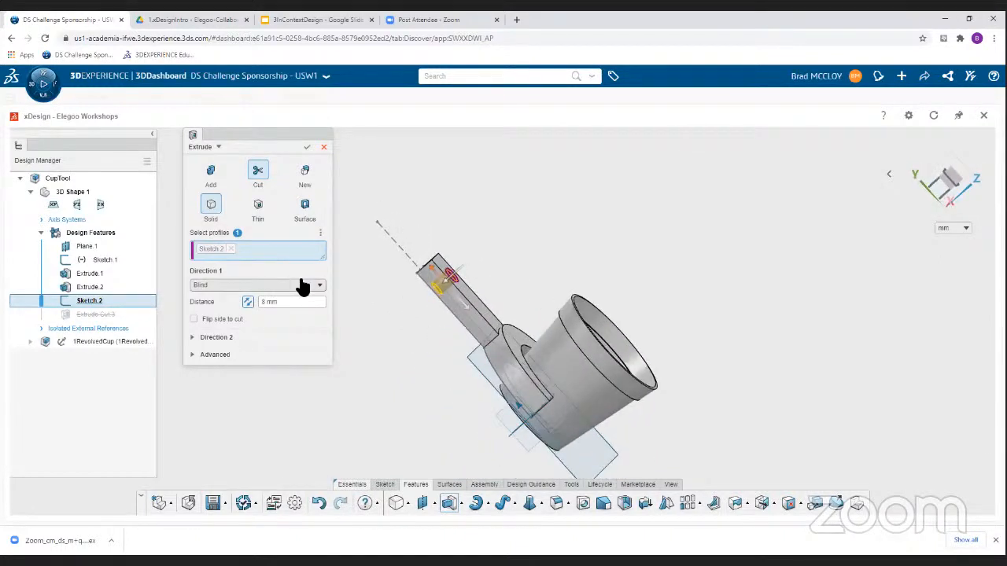
left_click(306, 148)
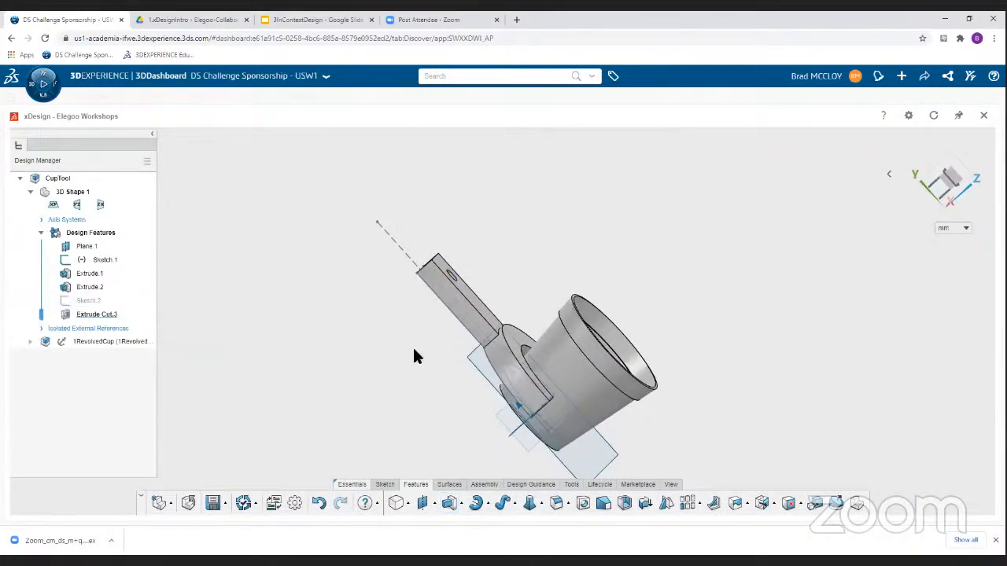
Fillet the two vertical corner edges at the handle's free end with a constant radius of 8 mm
middle_click_drag(394, 380, 401, 343)
scroll(394, 365, "up", 2)
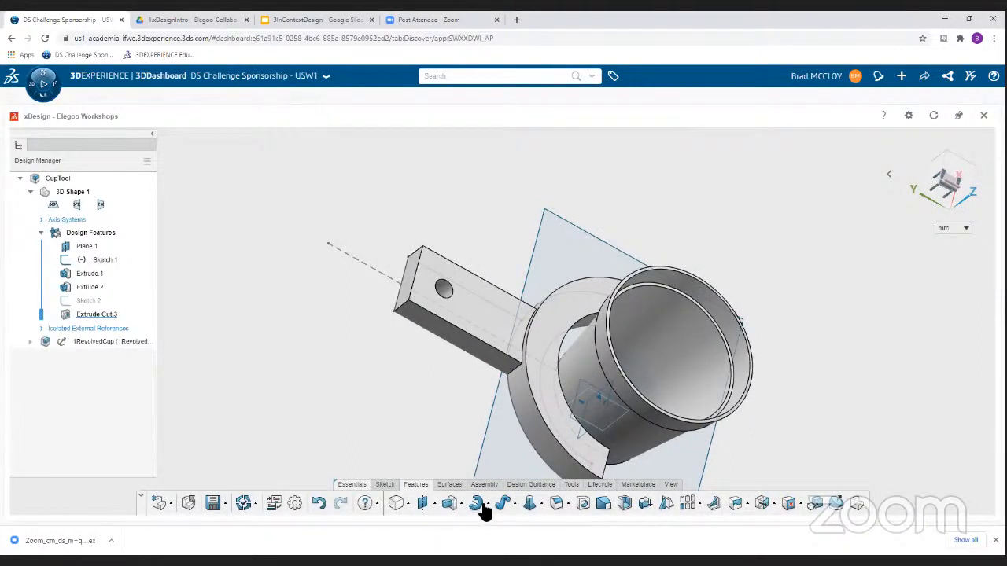
left_click(557, 504)
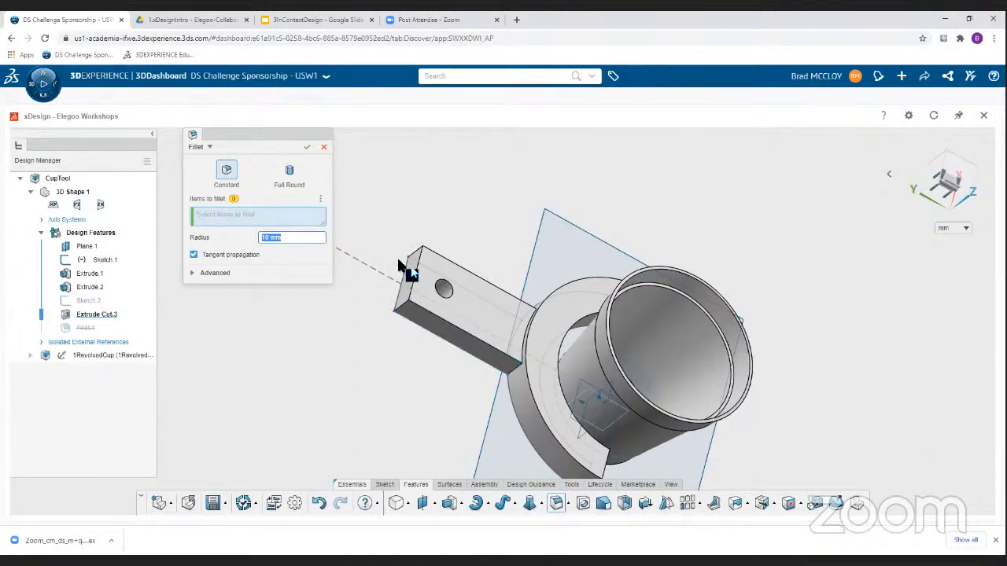
left_click(405, 311)
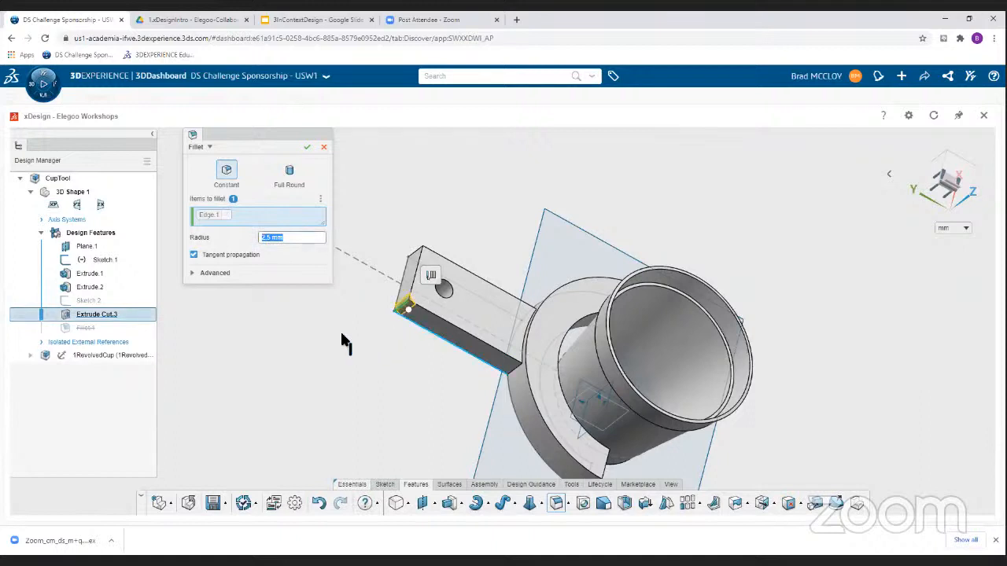
left_click(416, 250)
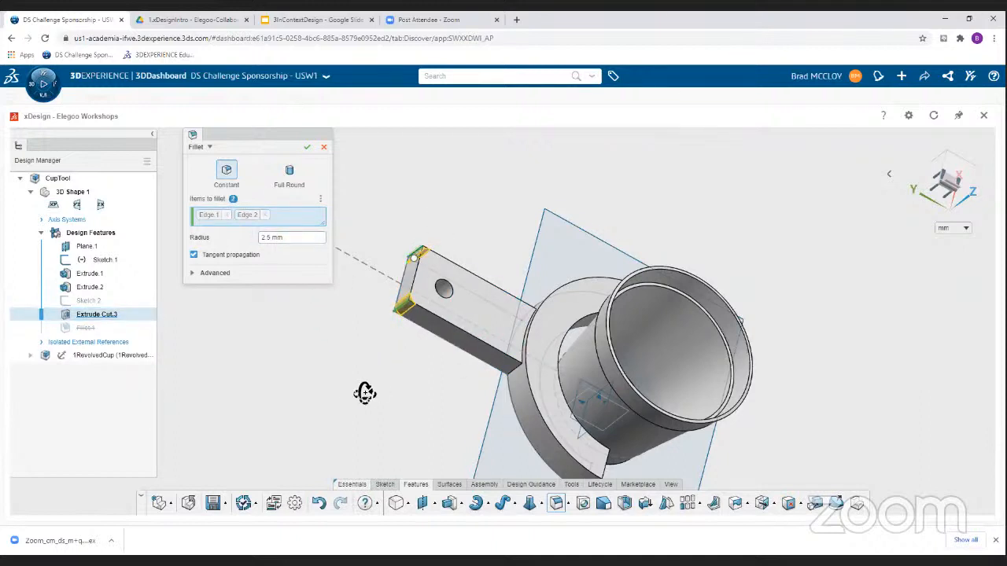
middle_click_drag(364, 393, 346, 405)
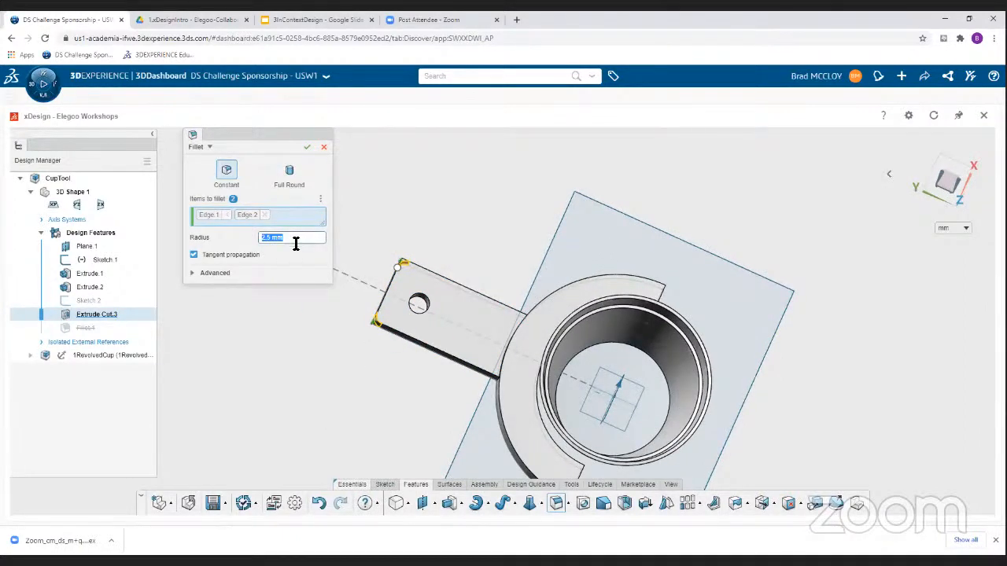
key("Return")
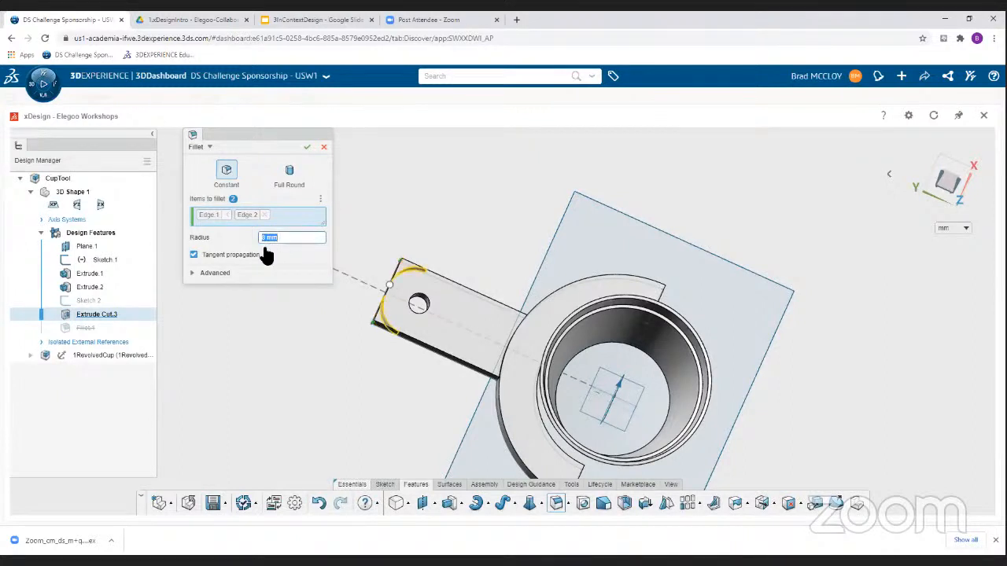
left_click(307, 150)
mouse_move(283, 301)
middle_mouse_down()
mouse_move(299, 322)
mouse_move(338, 276)
mouse_move(341, 319)
mouse_move(315, 281)
mouse_move(288, 290)
mouse_move(315, 346)
mouse_move(304, 391)
mouse_move(322, 306)
mouse_move(258, 281)
mouse_move(269, 309)
middle_mouse_up()
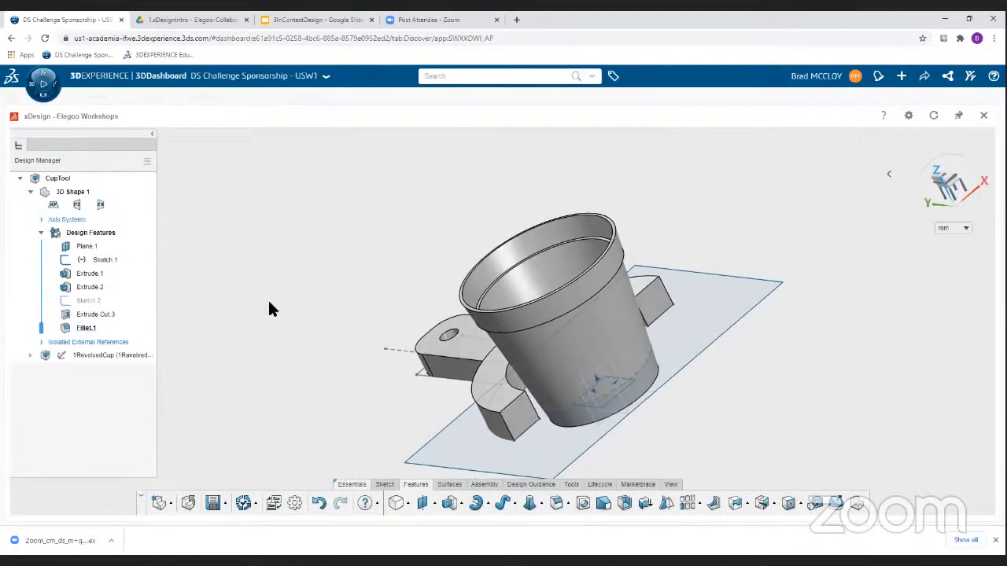
Set up a distance-angle chamfer of 3 mm at 45 degrees on the inner vertical edges at both ends of the half ring
middle_click_drag(308, 413, 326, 422)
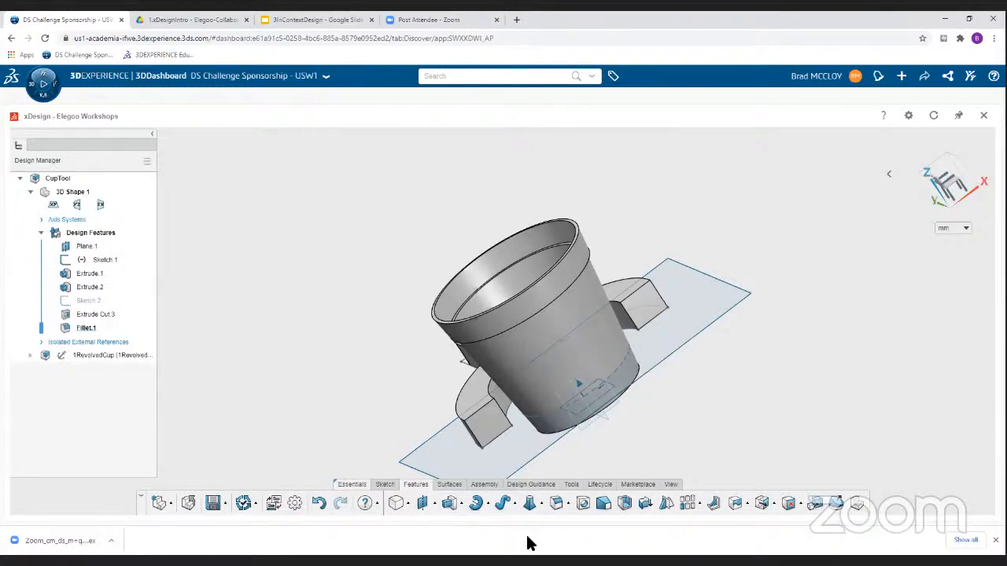
left_click(568, 505)
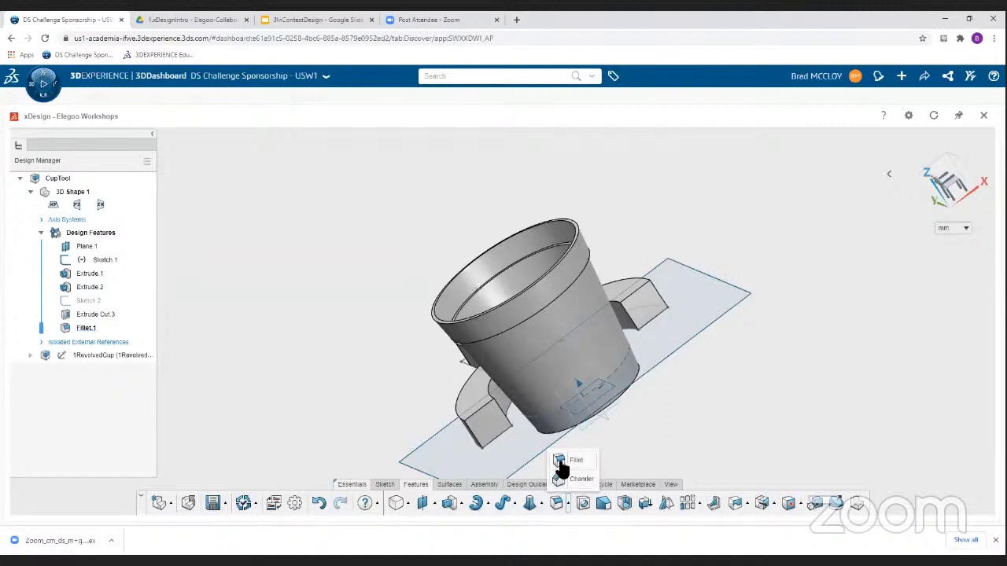
left_click(560, 482)
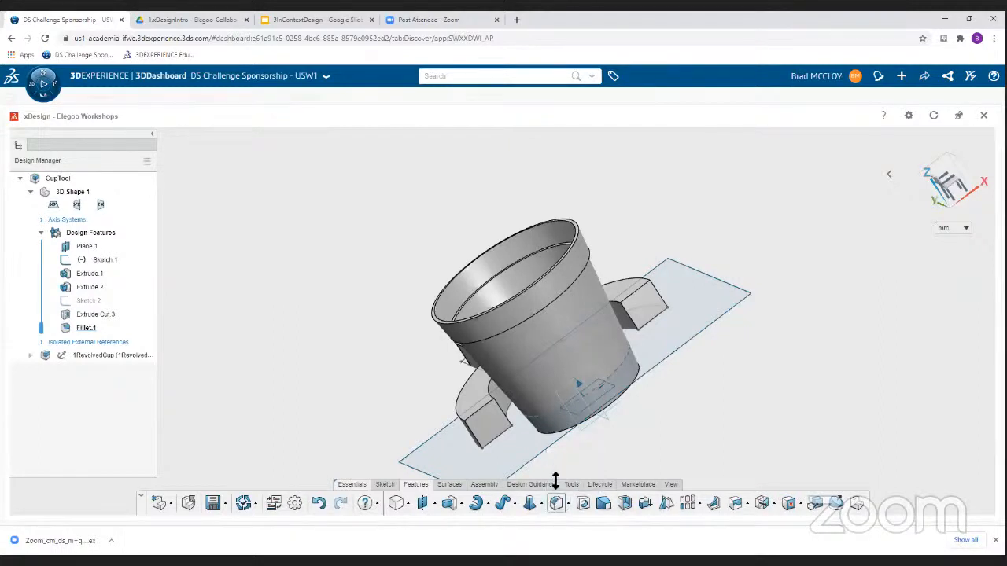
left_click(504, 421)
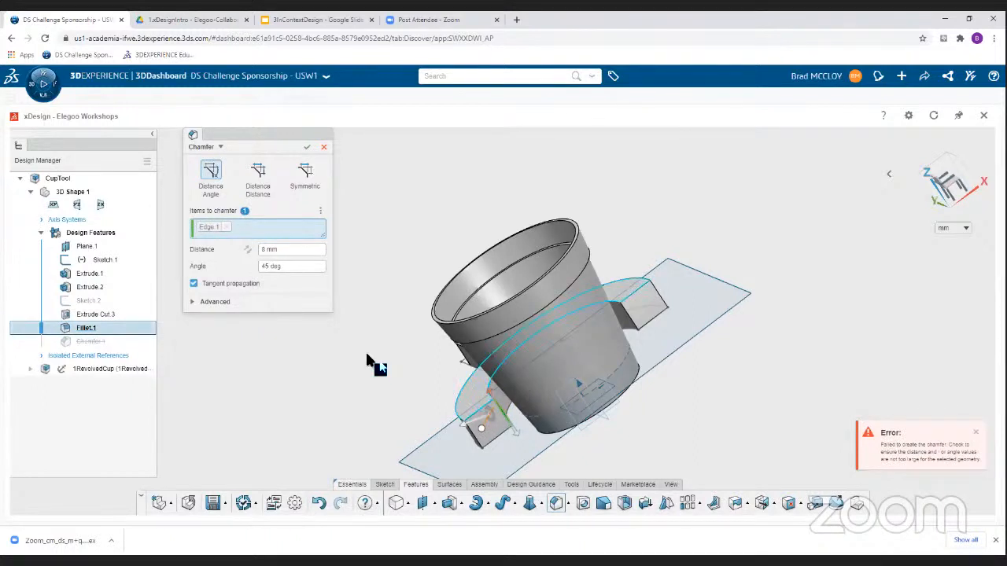
left_click(629, 321)
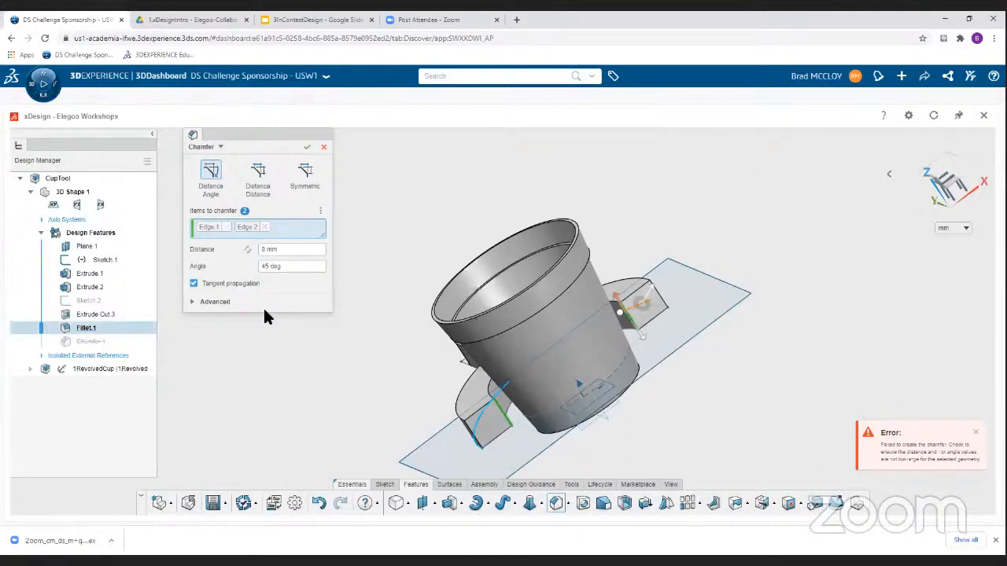
left_click(290, 250)
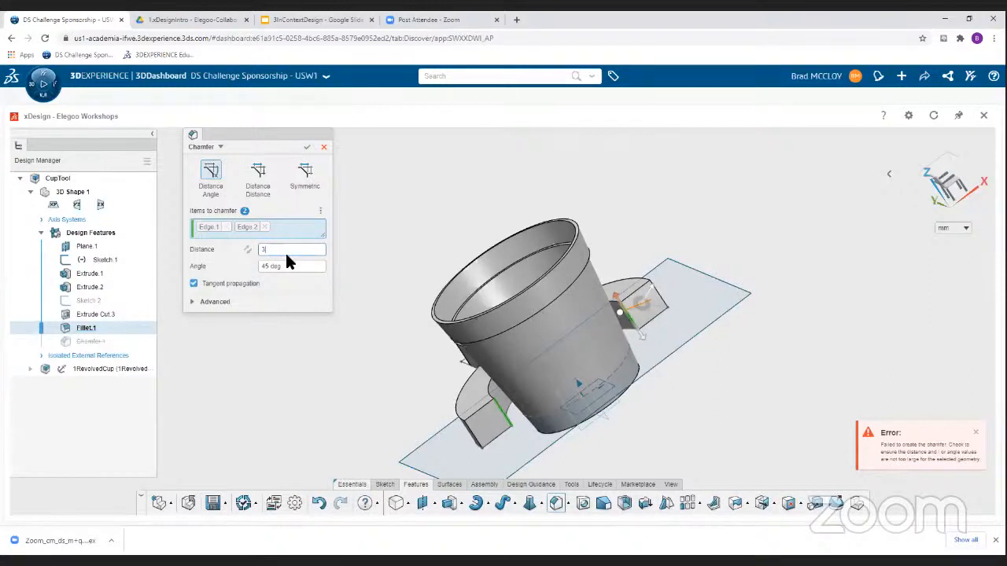
key("Return")
middle_click_drag(449, 353, 466, 366)
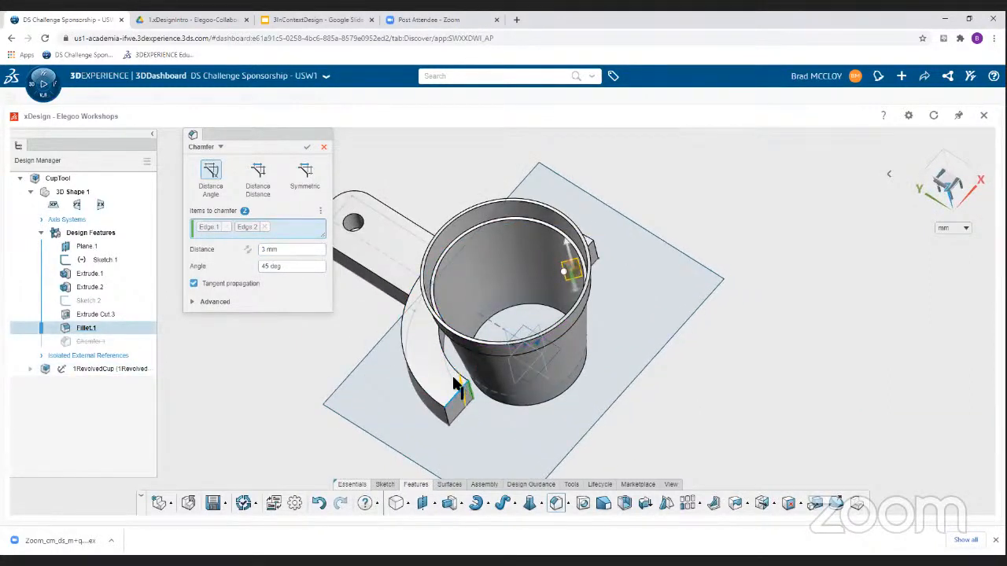
Set the chamfer distance at the half ring's inner end edges to 5 mm and apply the chamfer
left_click(291, 253)
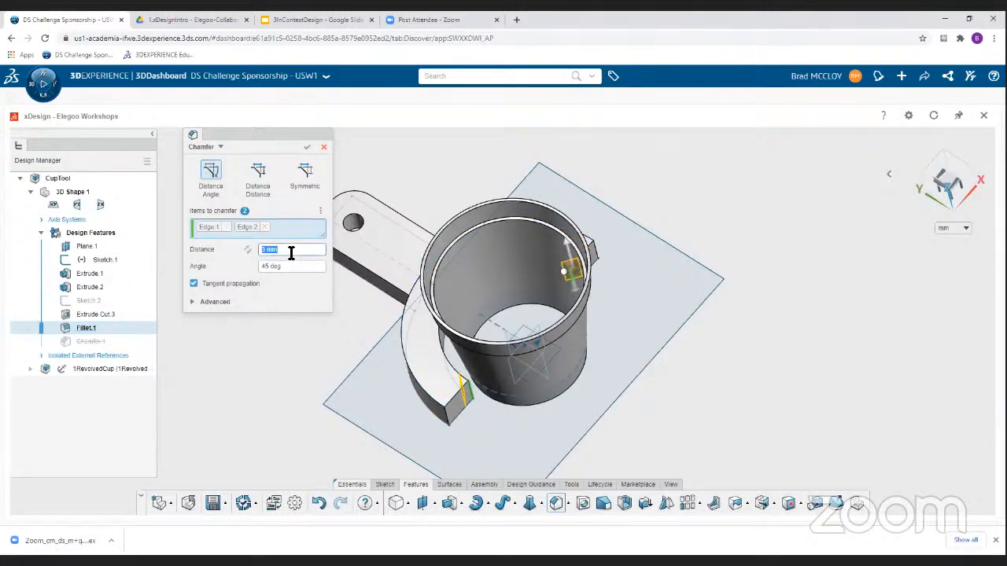
type("4")
key("Return")
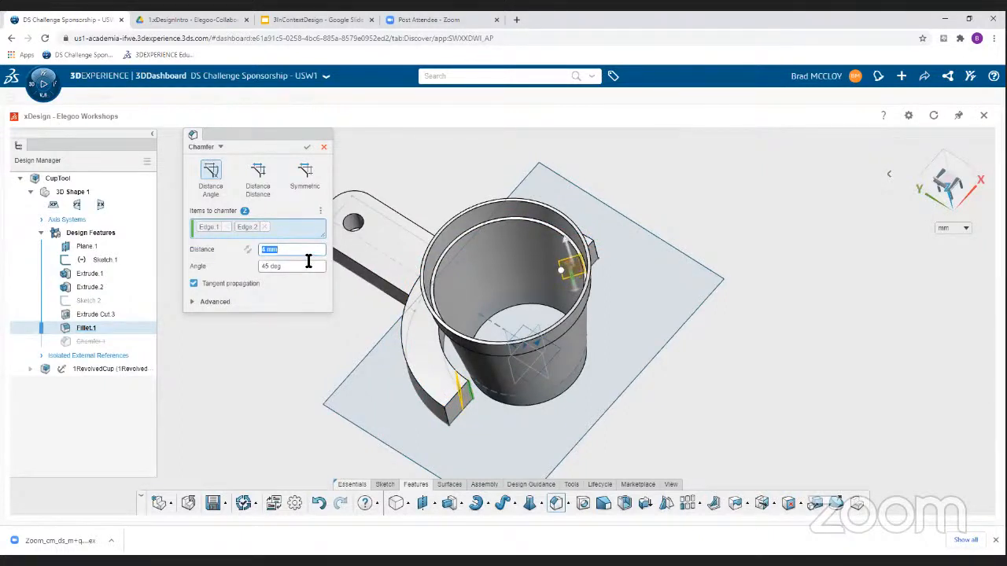
key("Tab")
left_click(284, 251)
type("5")
key("Return")
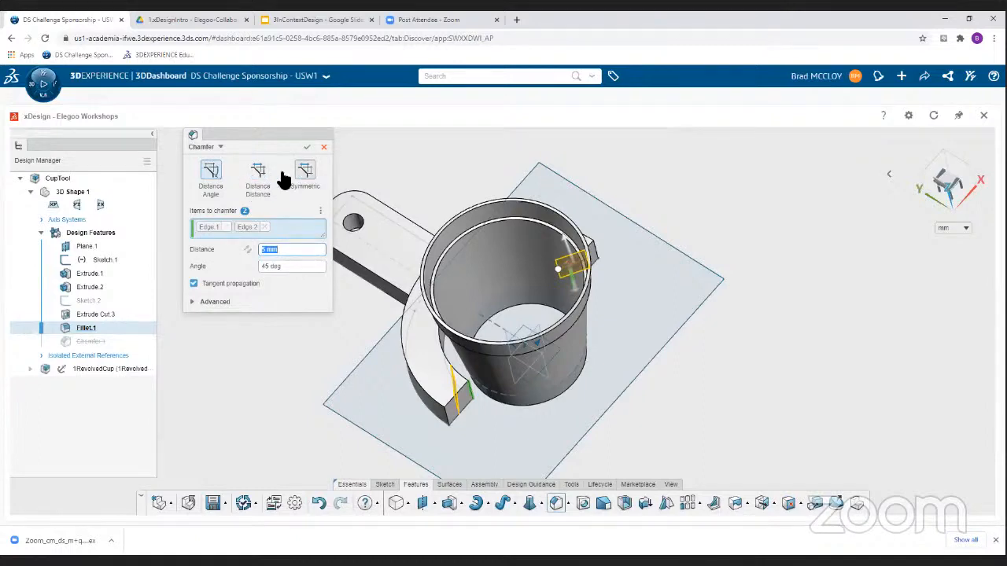
left_click(306, 149)
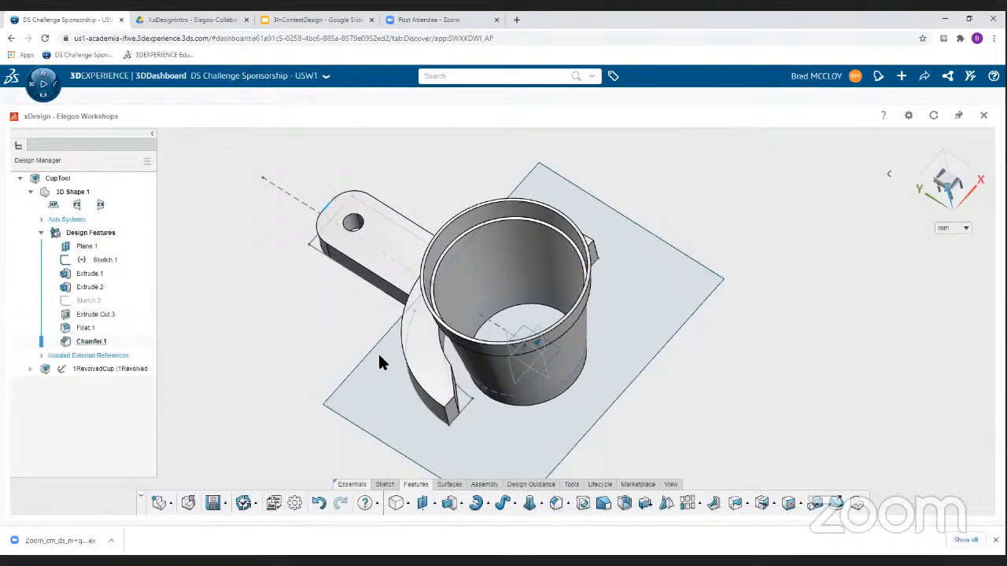
Colour the tool's whole Design Features set a muted green, hex 56af56
middle_click_drag(387, 348, 428, 341)
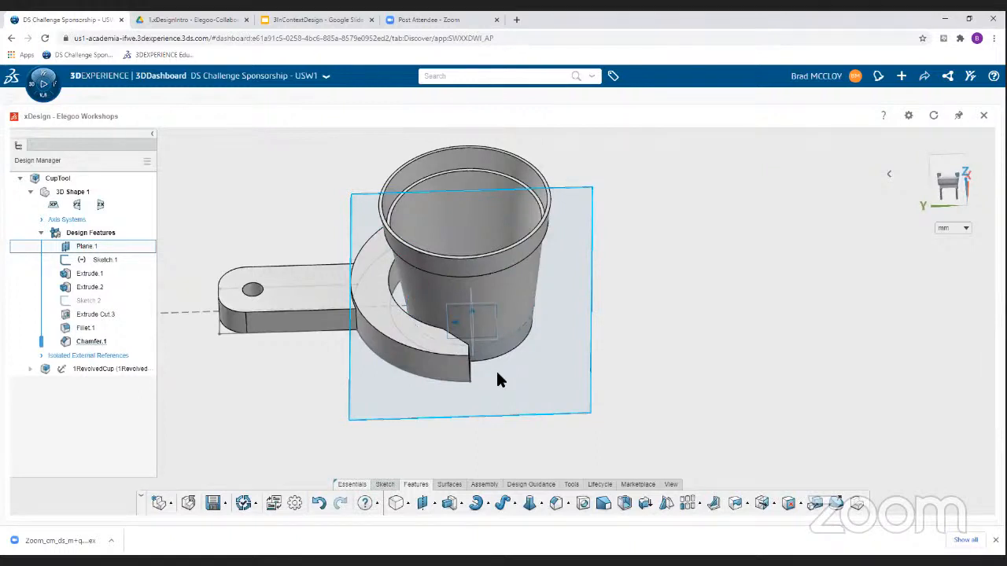
mouse_move(656, 378)
middle_mouse_down()
mouse_move(663, 400)
mouse_move(687, 393)
mouse_move(654, 382)
middle_mouse_up()
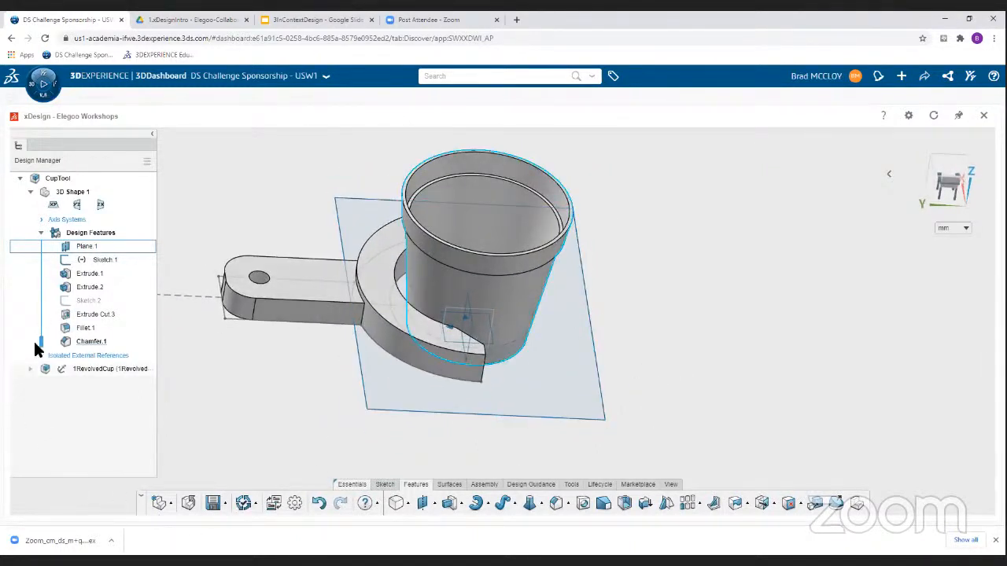
left_click(92, 233)
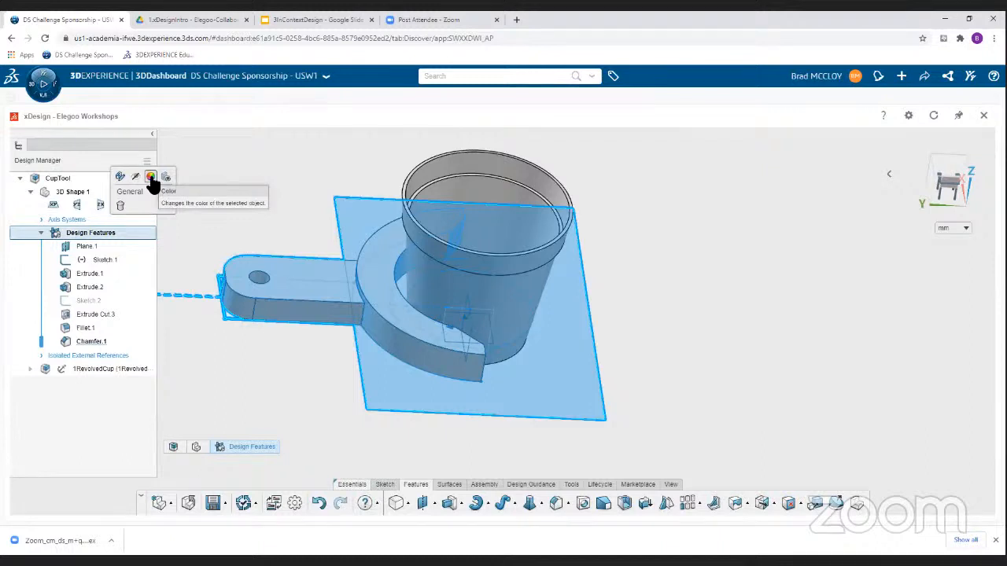
left_click(151, 178)
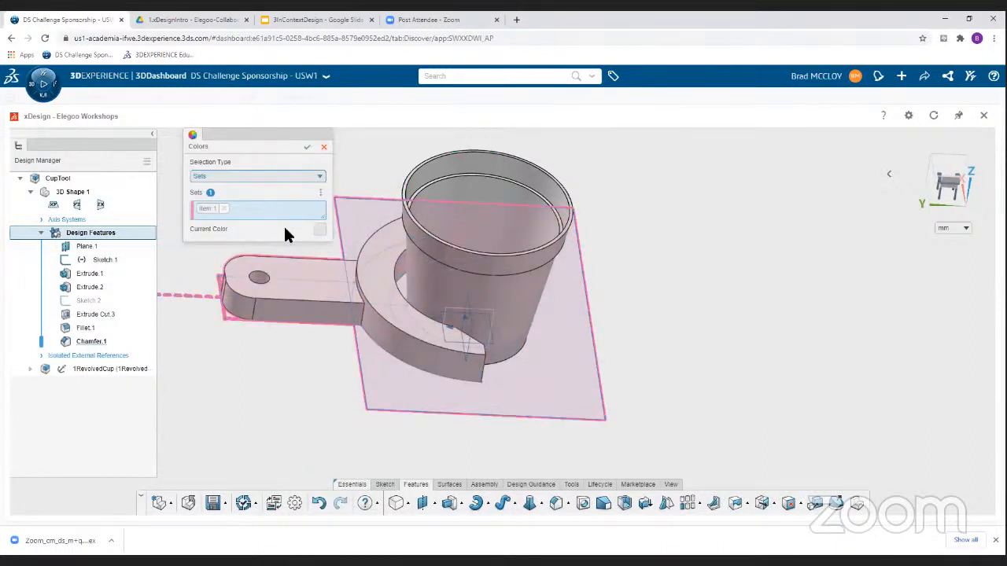
left_click(322, 229)
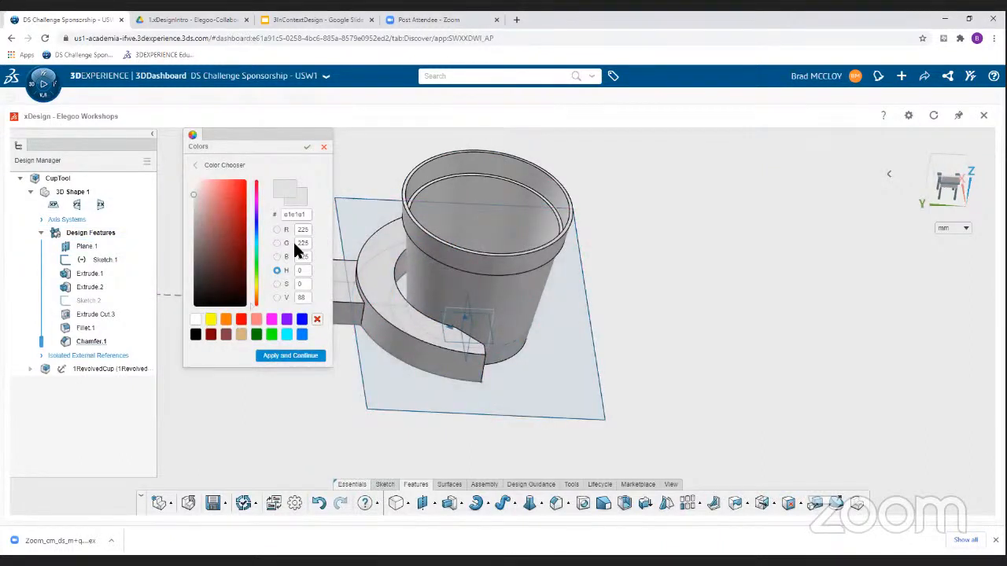
left_click(255, 334)
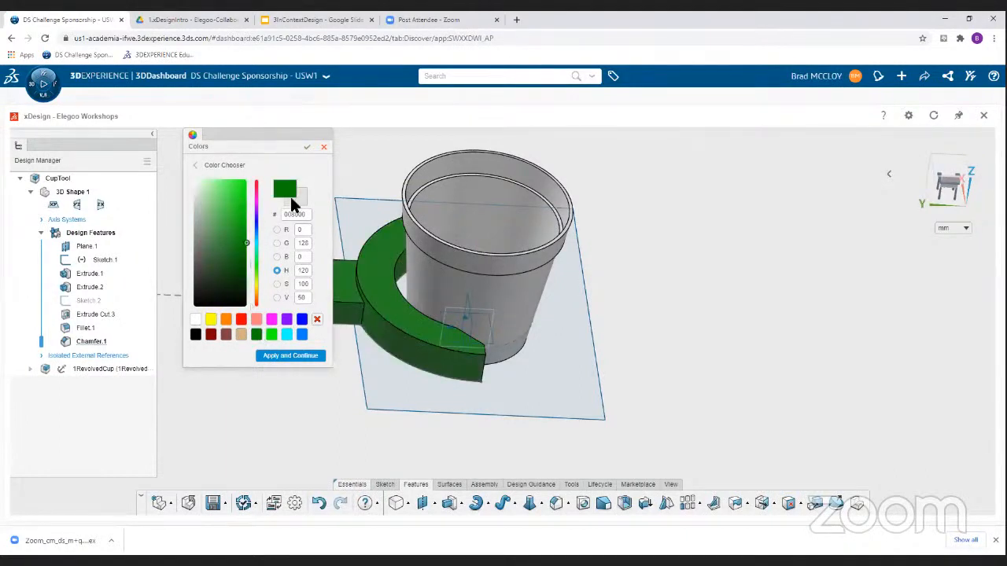
left_click_drag(244, 247, 220, 219)
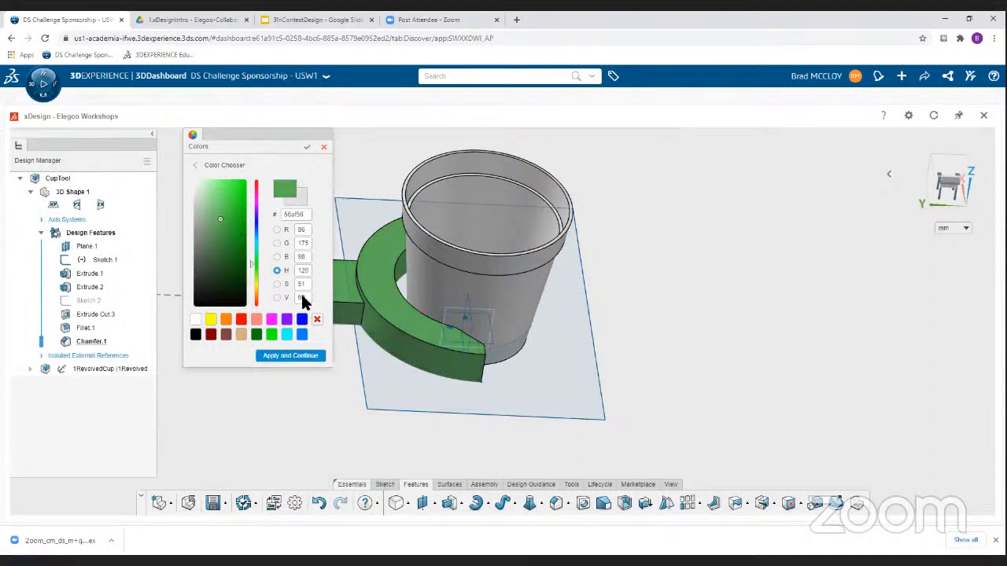
left_click(288, 358)
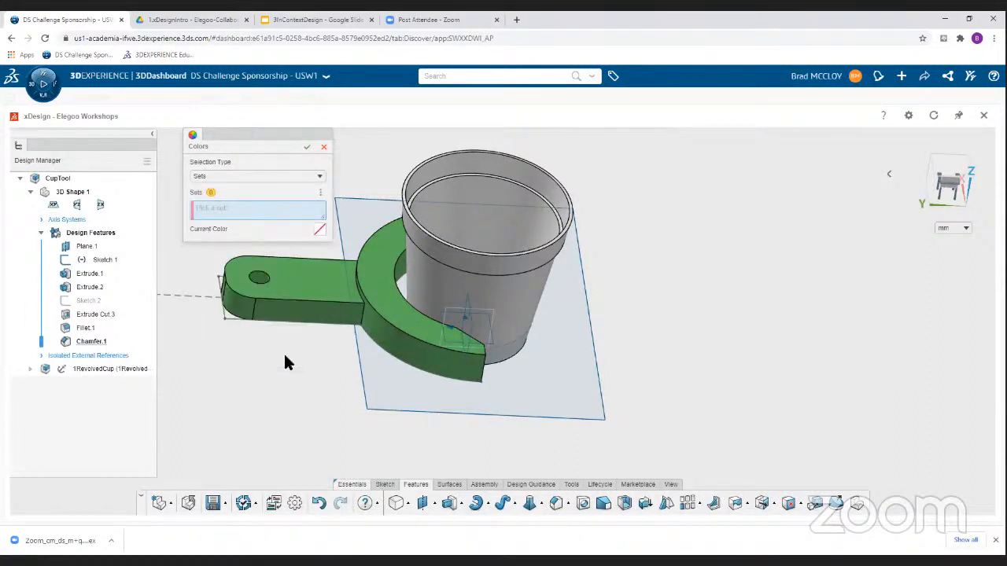
left_click(306, 148)
Colour the Design Features set of the inserted 1RevolvedCup component dark red, hex 9e3131
middle_click_drag(301, 386, 215, 378)
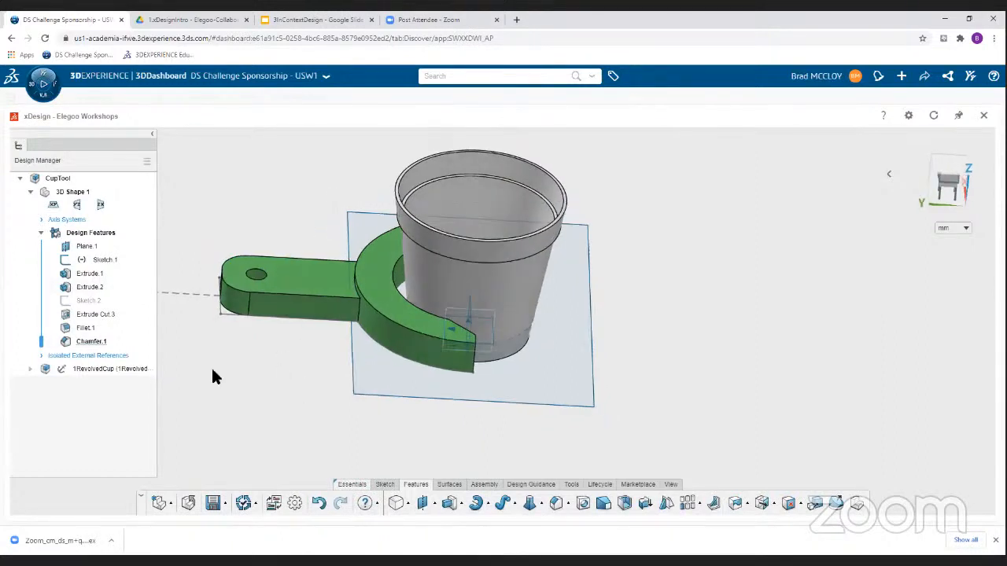
left_click(81, 371)
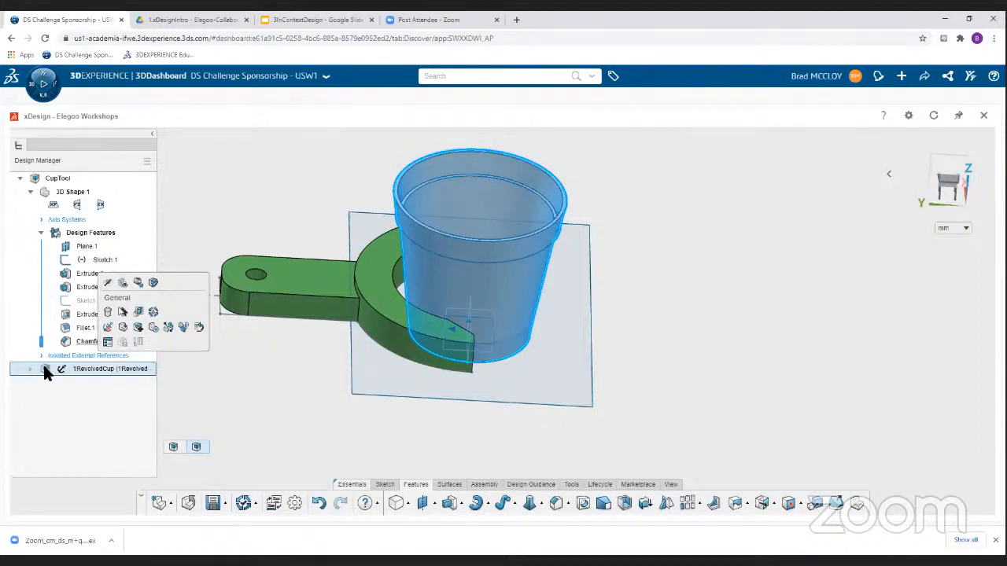
left_click(184, 222)
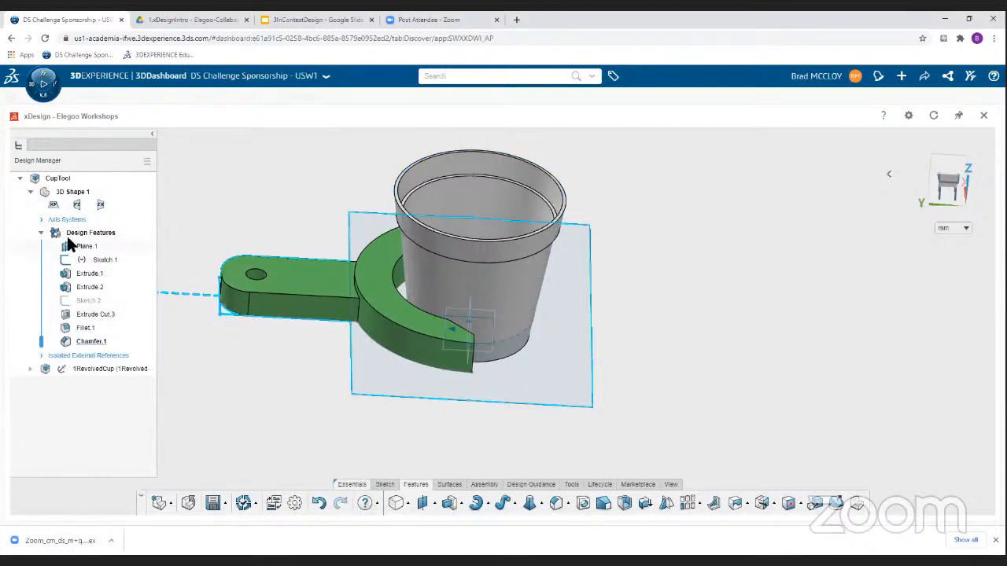
left_click(30, 369)
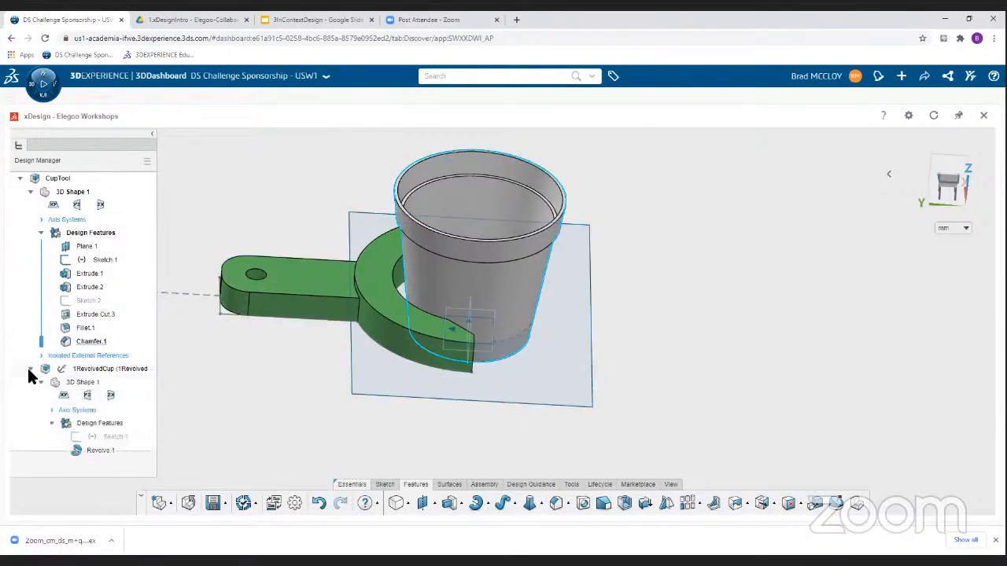
left_click(88, 424)
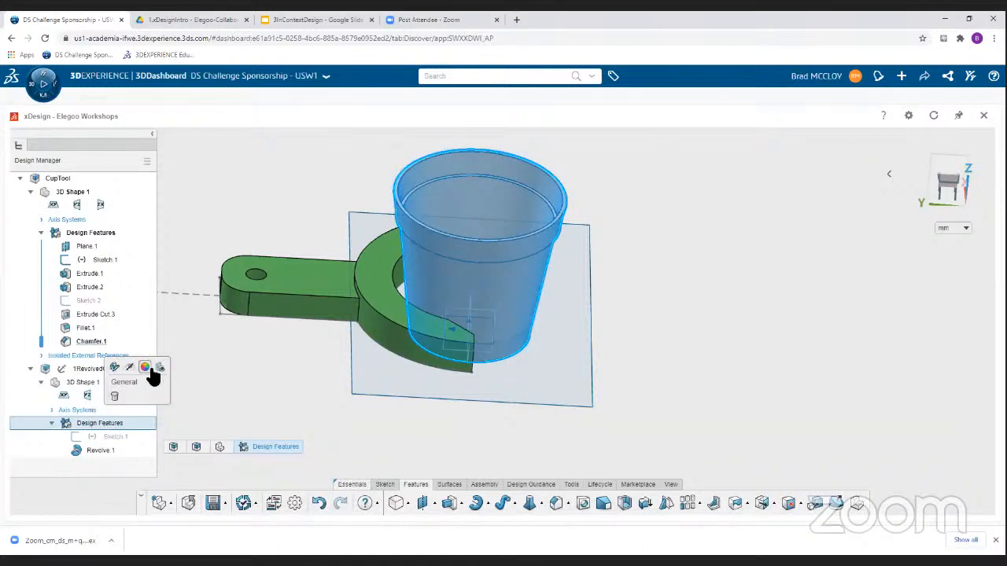
left_click(145, 368)
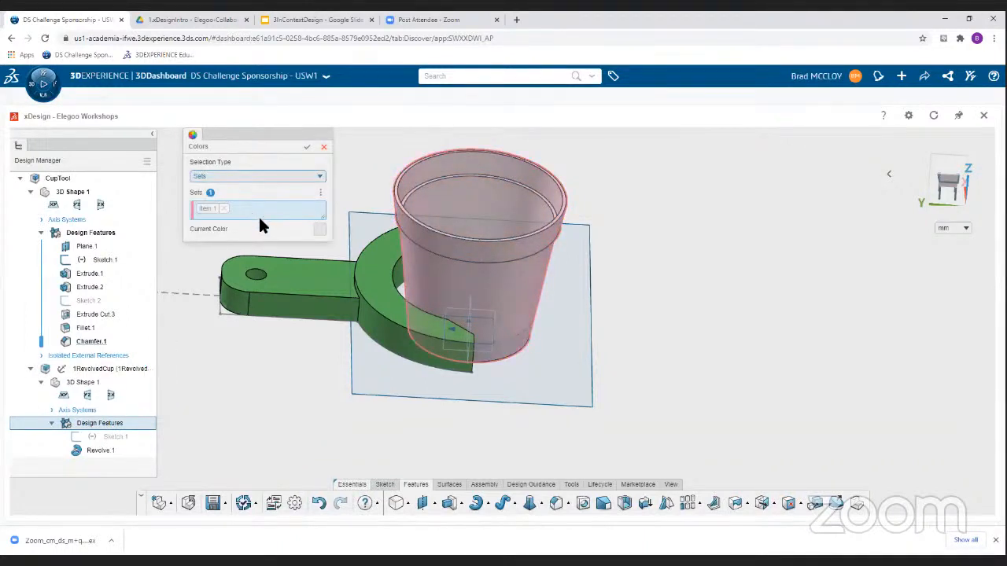
left_click(319, 231)
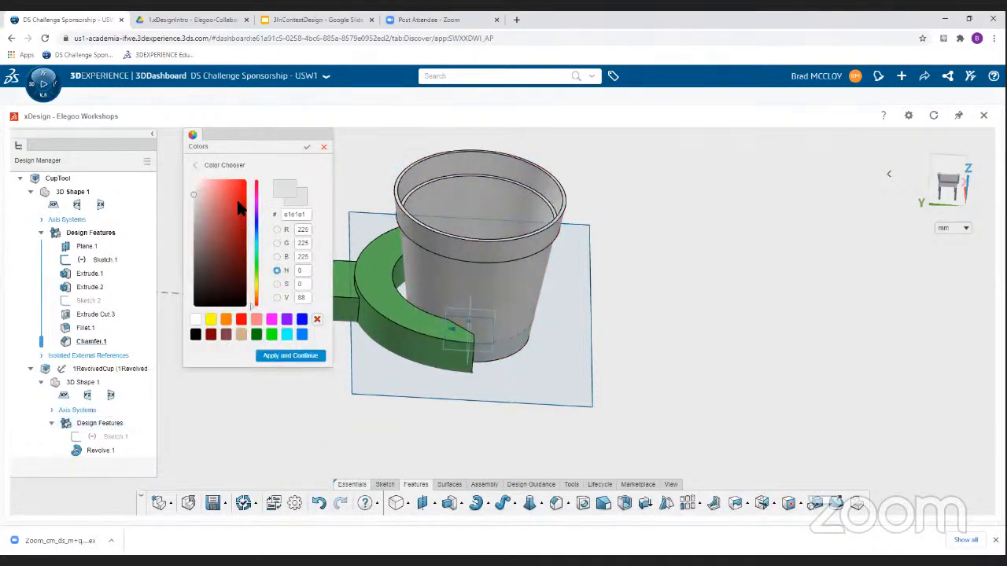
left_click(229, 227)
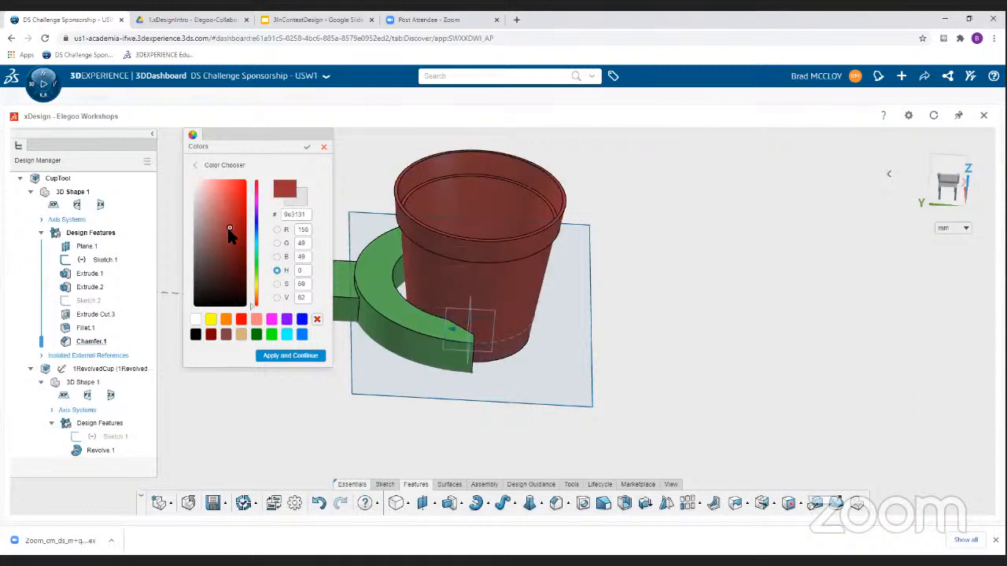
left_click(285, 355)
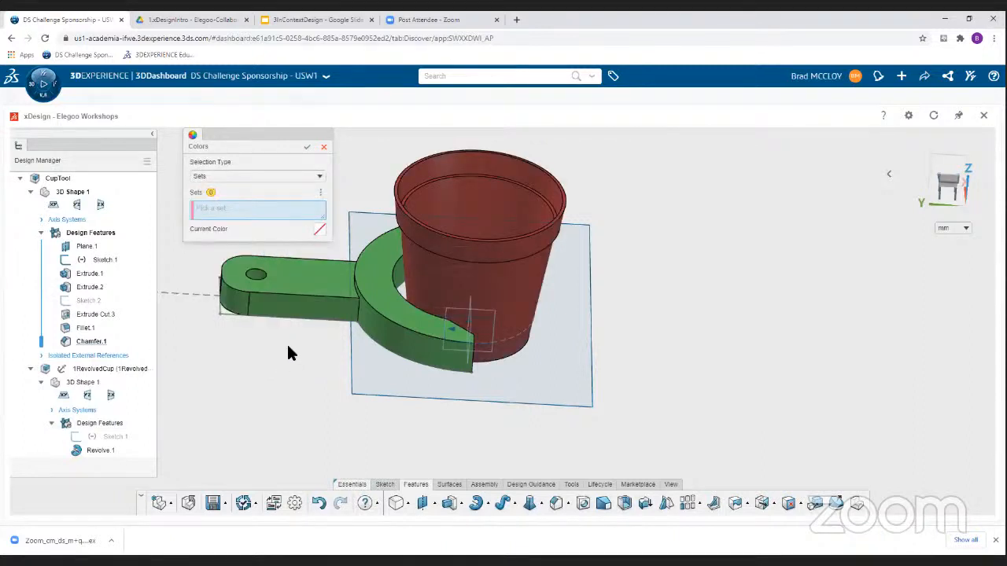
left_click(306, 147)
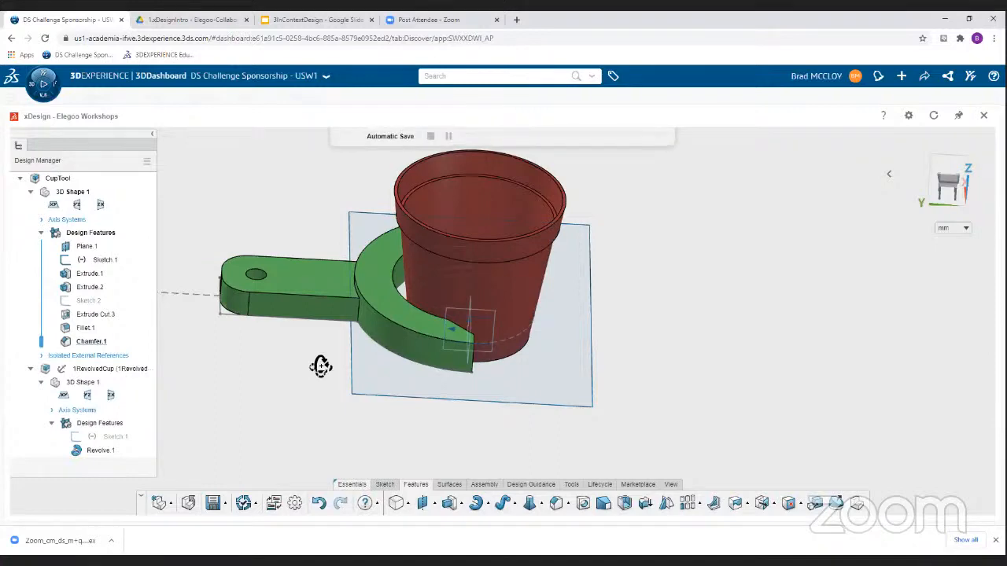
middle_click_drag(320, 365, 295, 381)
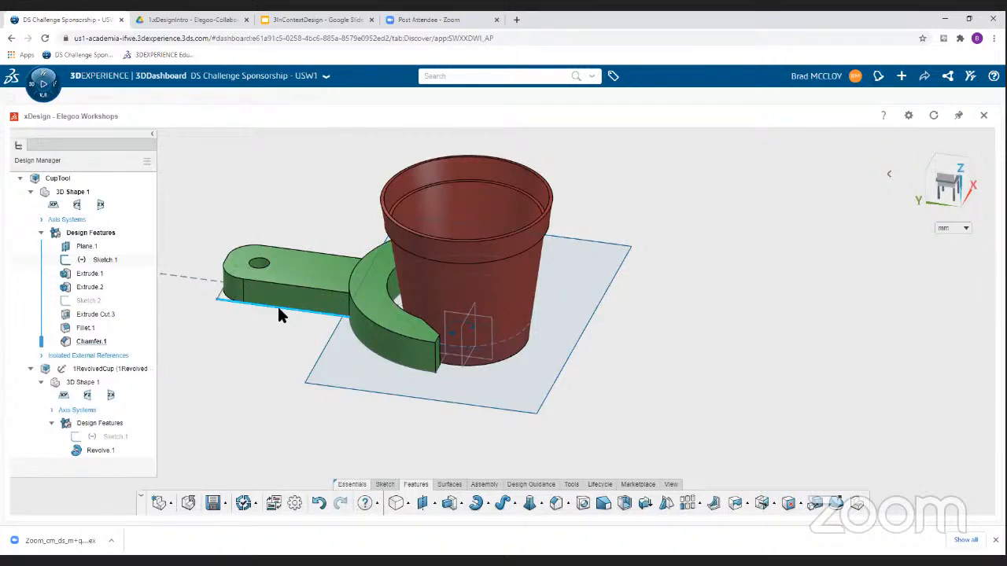
left_click(297, 303)
middle_click_drag(297, 303, 299, 356)
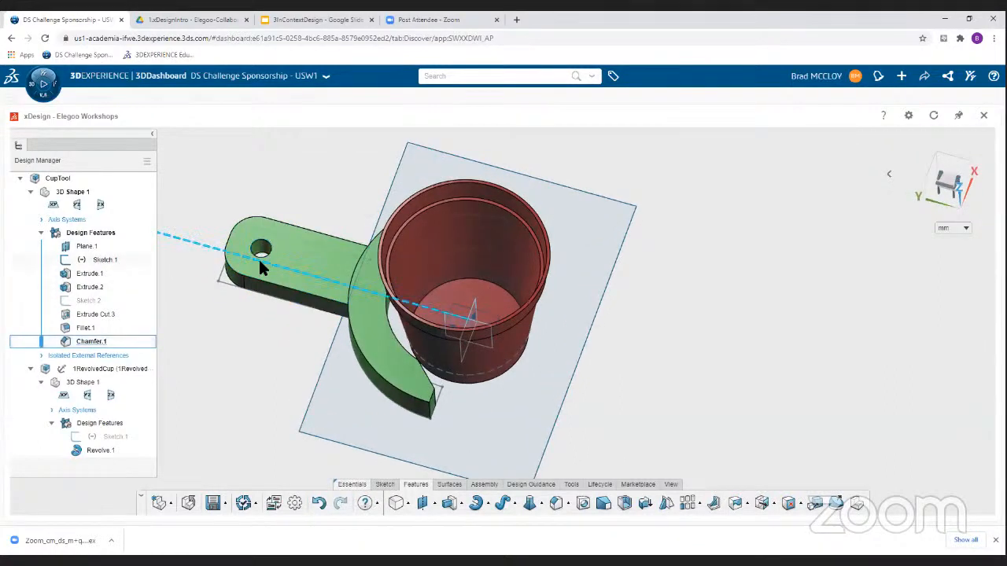
middle_click_drag(276, 283, 302, 230)
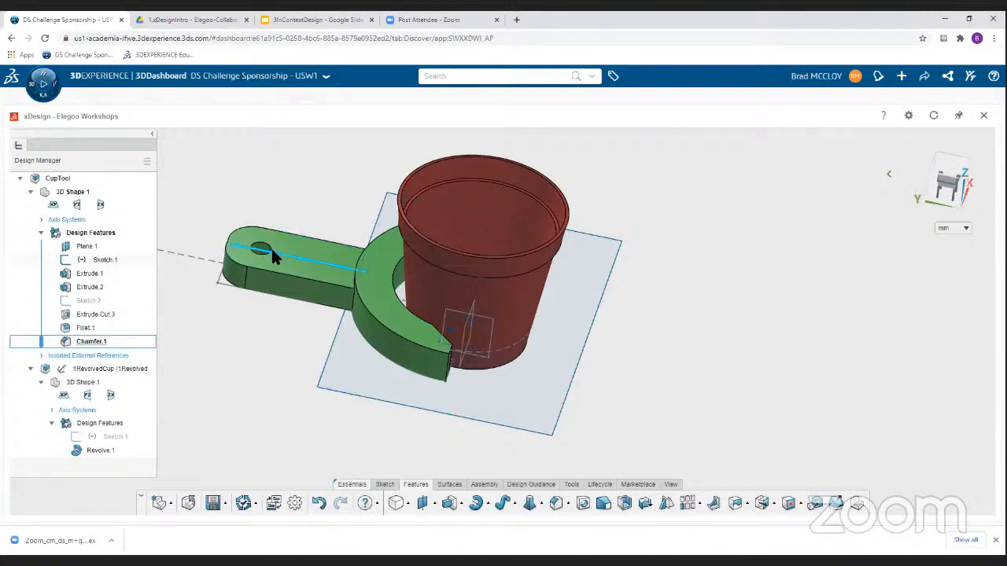
mouse_move(305, 309)
middle_mouse_down()
mouse_move(316, 307)
mouse_move(297, 307)
middle_mouse_up()
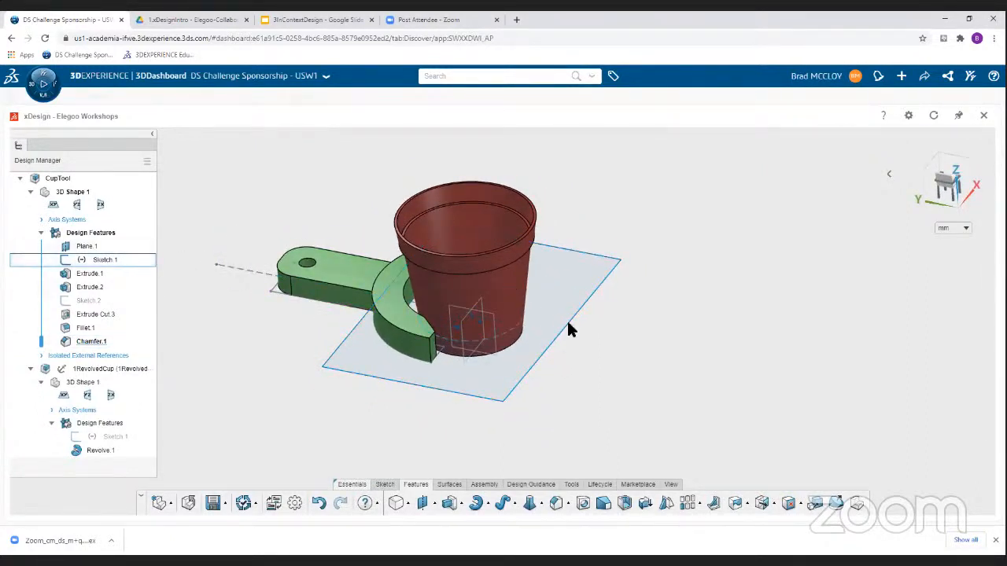
Switch to the 3InContextDesign deck in Google Slides and present its Challenges slide full screen
left_click(315, 20)
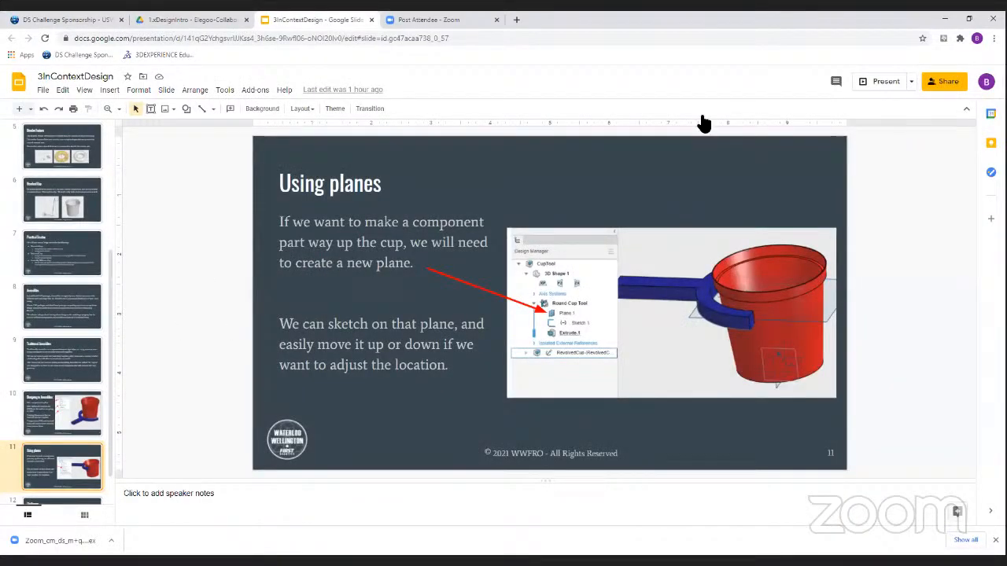
left_click(880, 81)
key("Right")
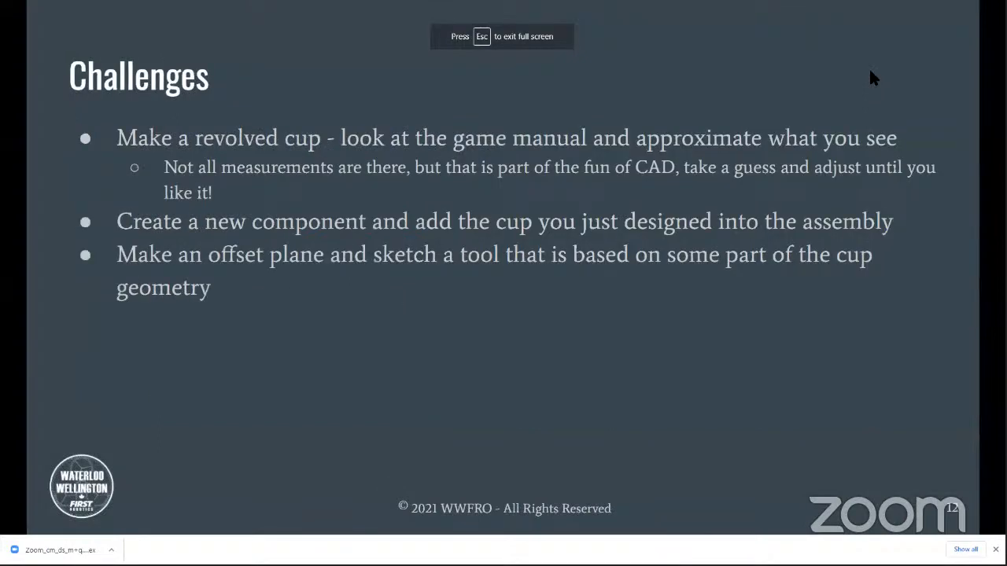